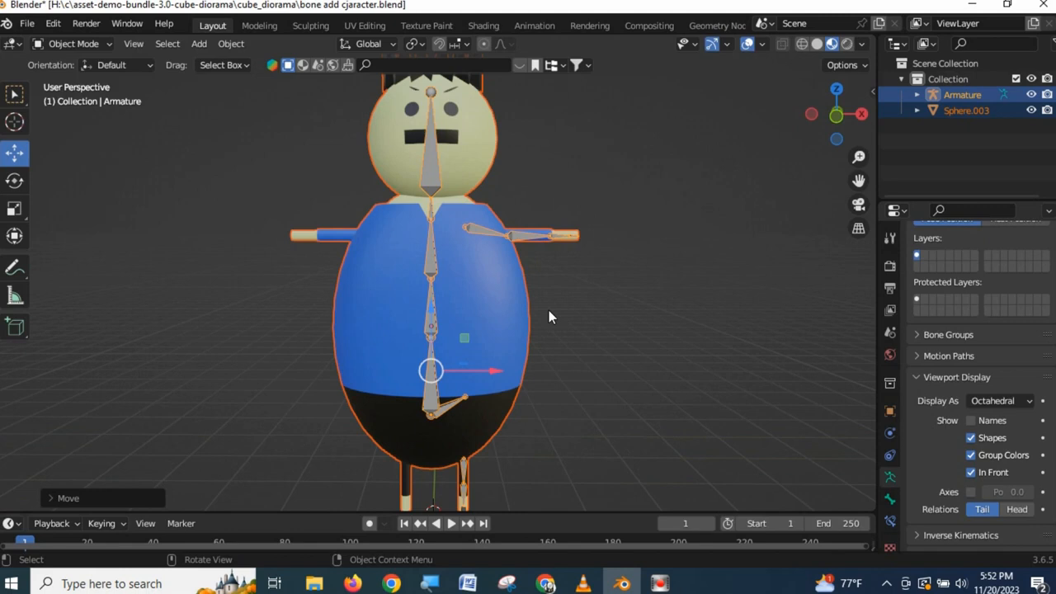
Select only the armature and put it in Edit Mode, with the leg and foot bones framed in the right orthographic view
key("KP_1")
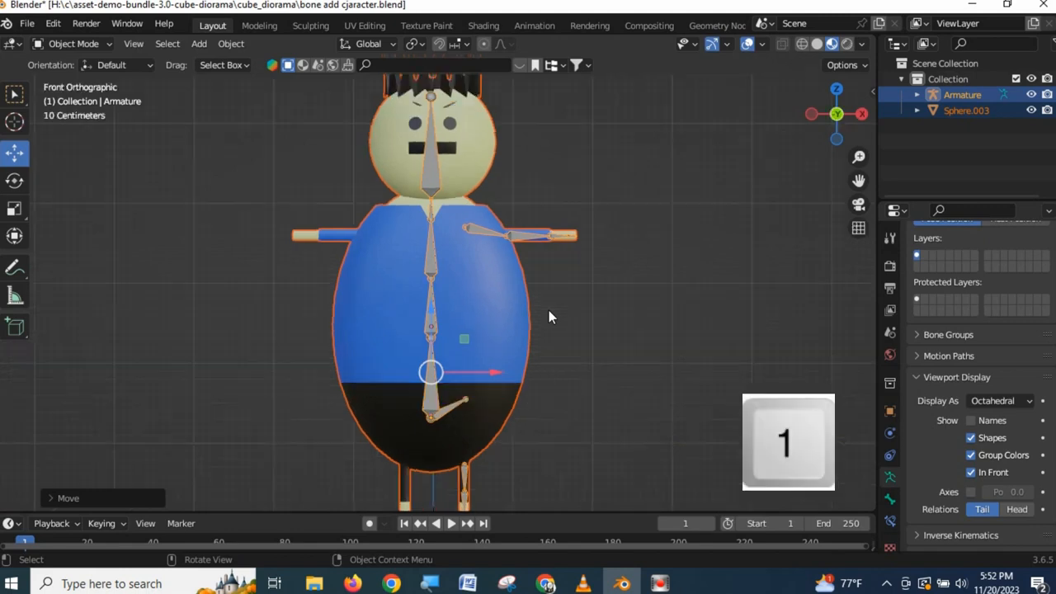
key("3")
middle_click_drag(576, 346, 588, 169, "shift")
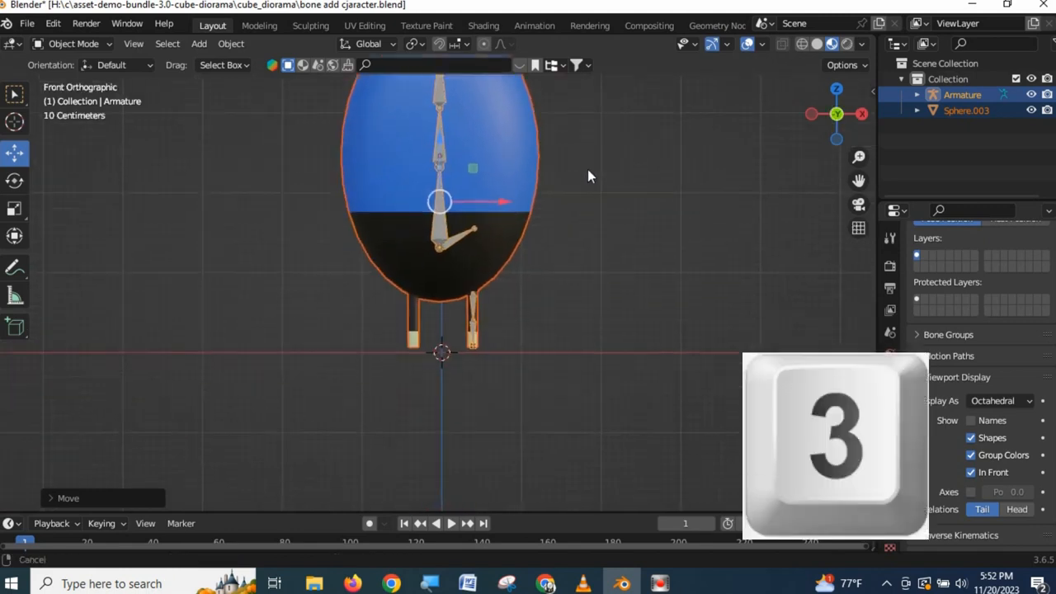
key("KP_3")
scroll(394, 432, "up", 7)
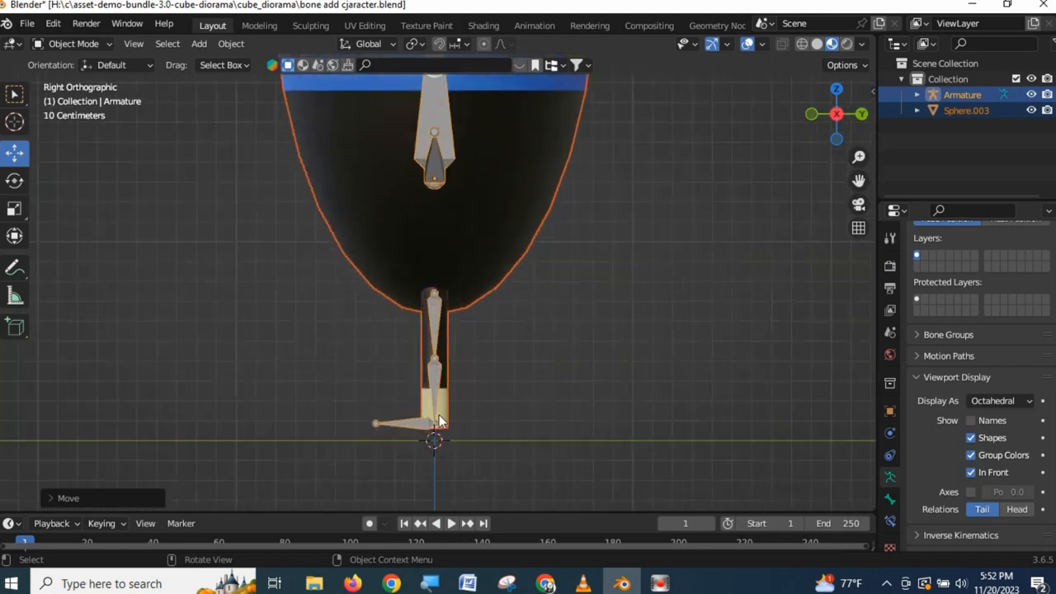
middle_click_drag(545, 417, 533, 349, "shift")
scroll(562, 439, "up", 3)
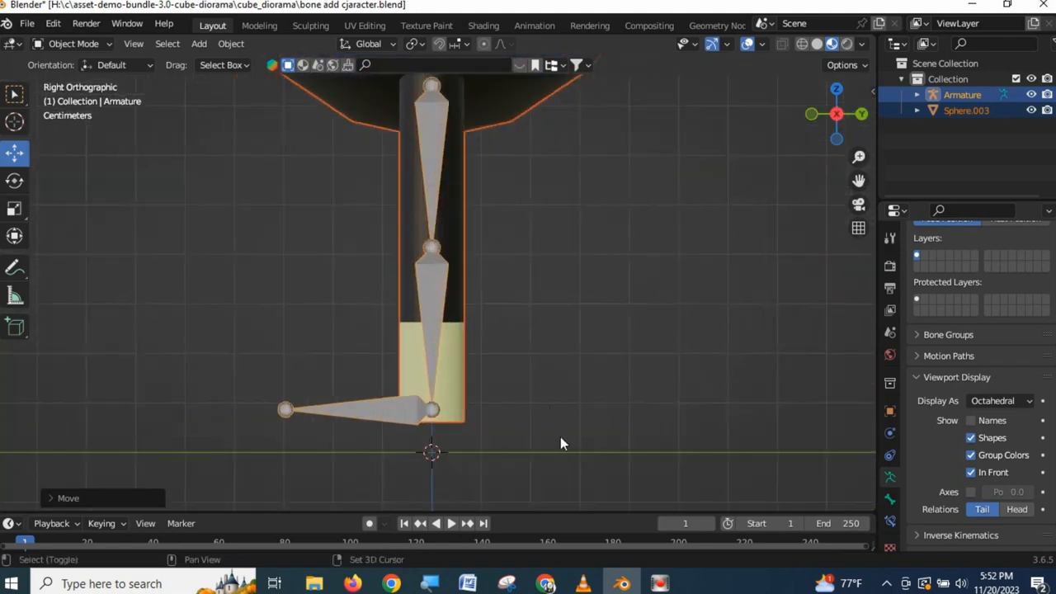
middle_click_drag(560, 437, 570, 301, "shift")
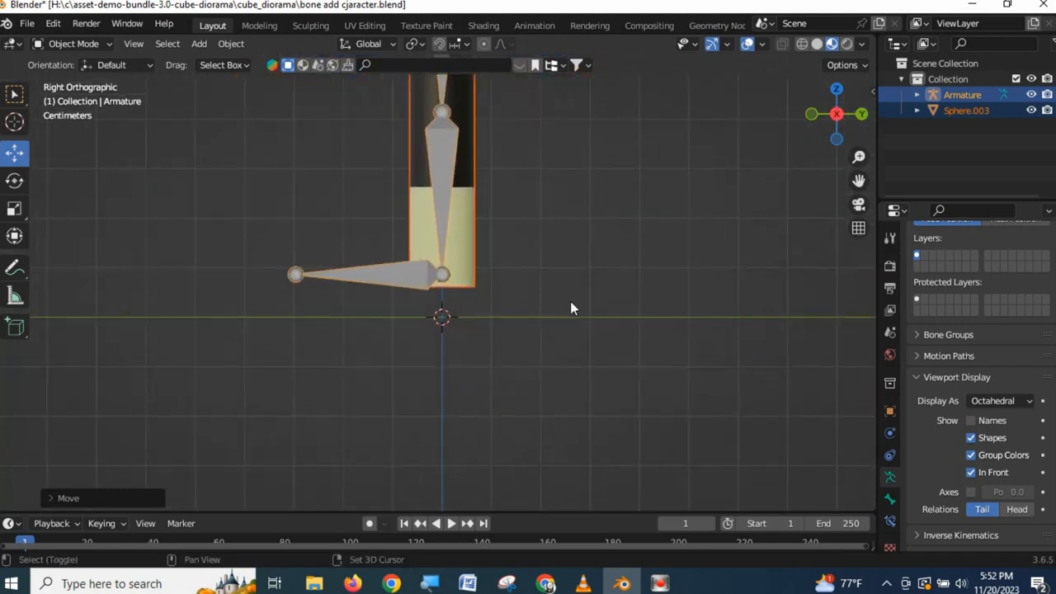
left_click(443, 276)
left_click(78, 44)
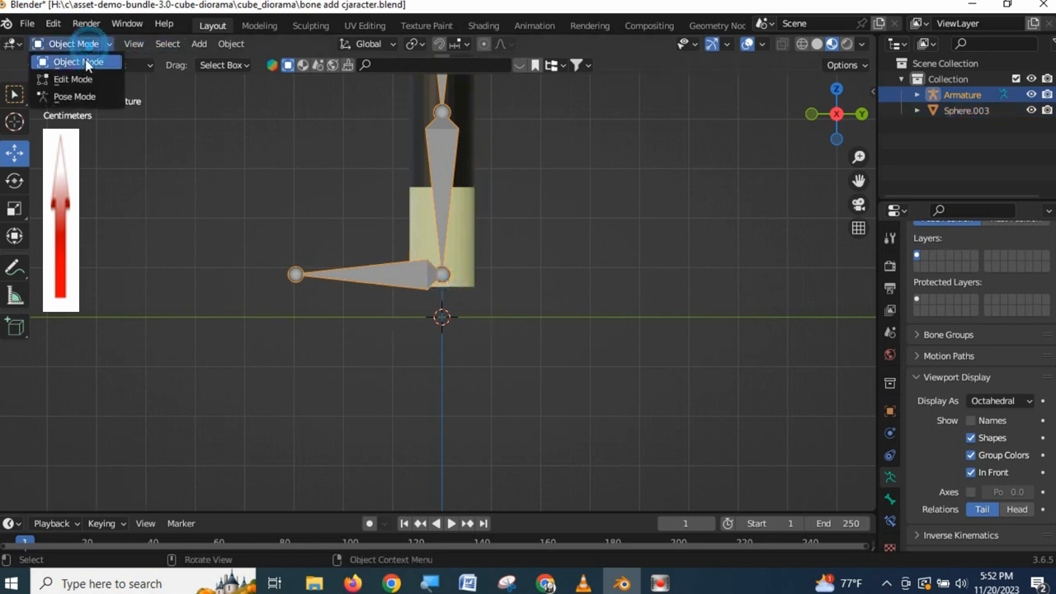
left_click(72, 80)
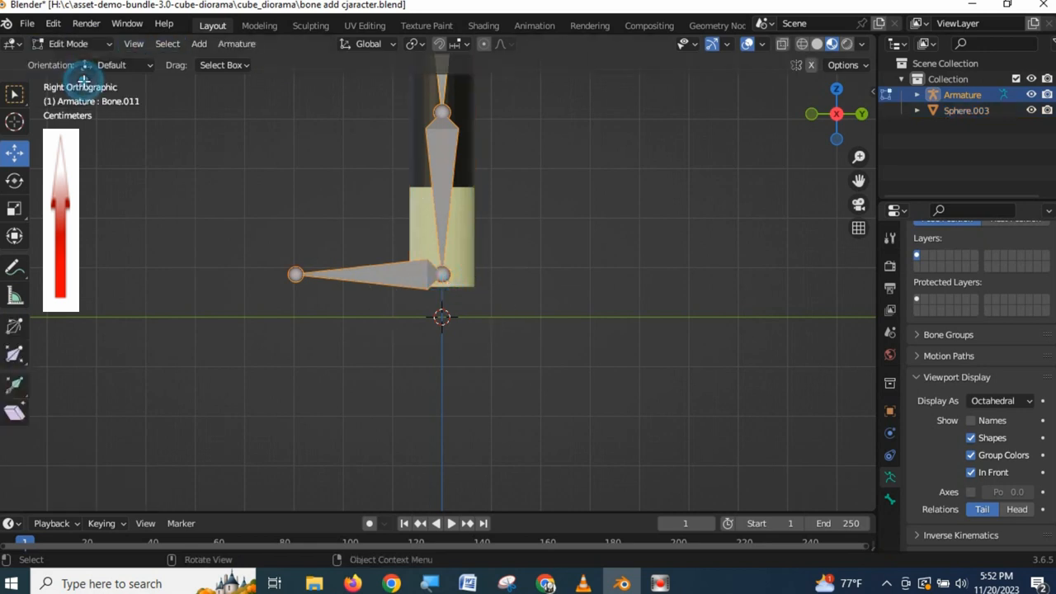
Extrude a new bone about 0.24 m backward along the Y axis from the ankle joint
left_click(443, 274)
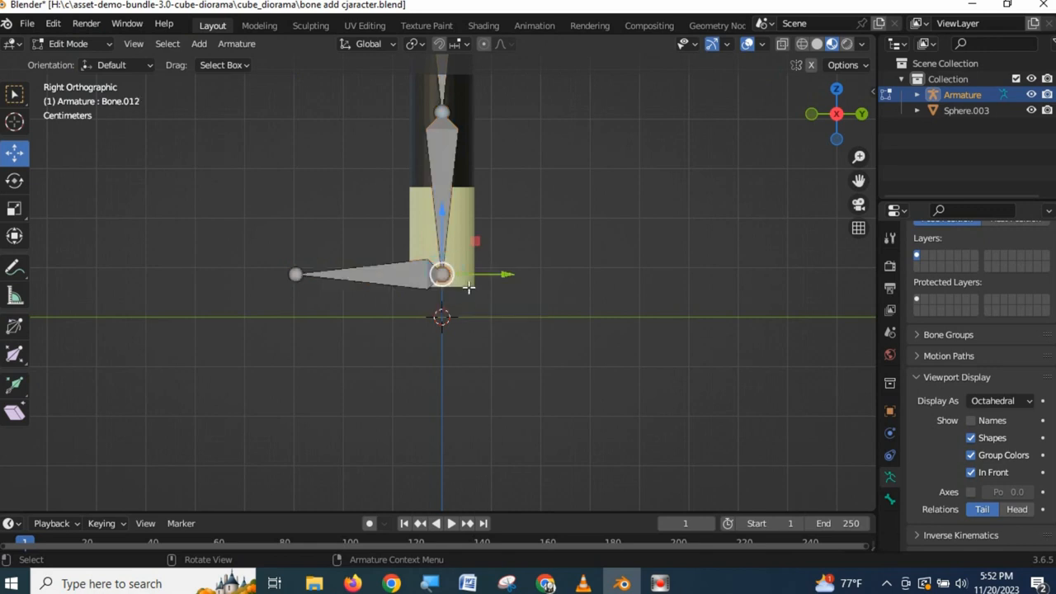
key("e")
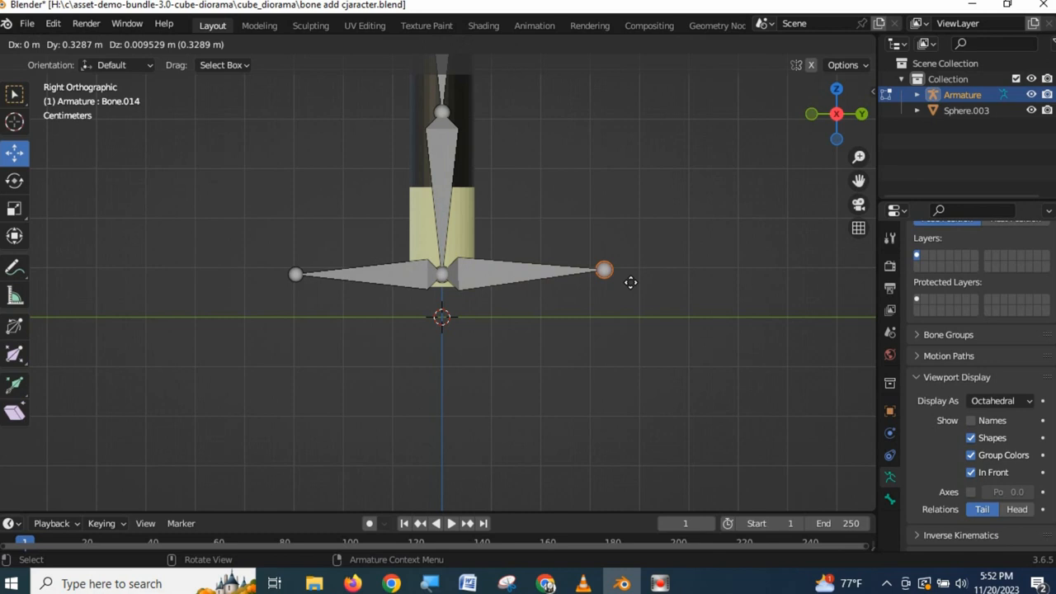
key("y")
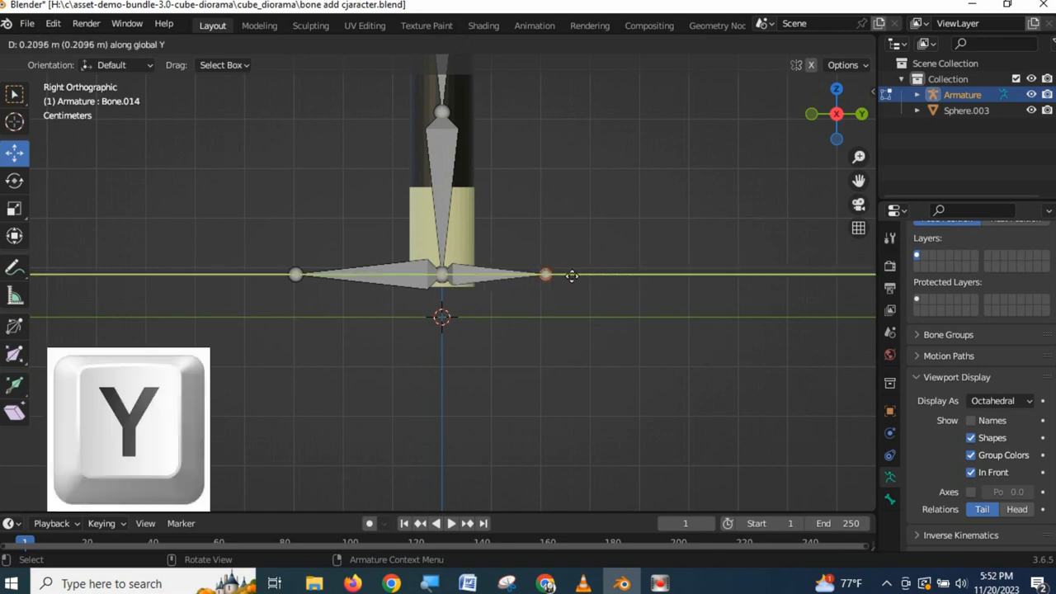
left_click(589, 284)
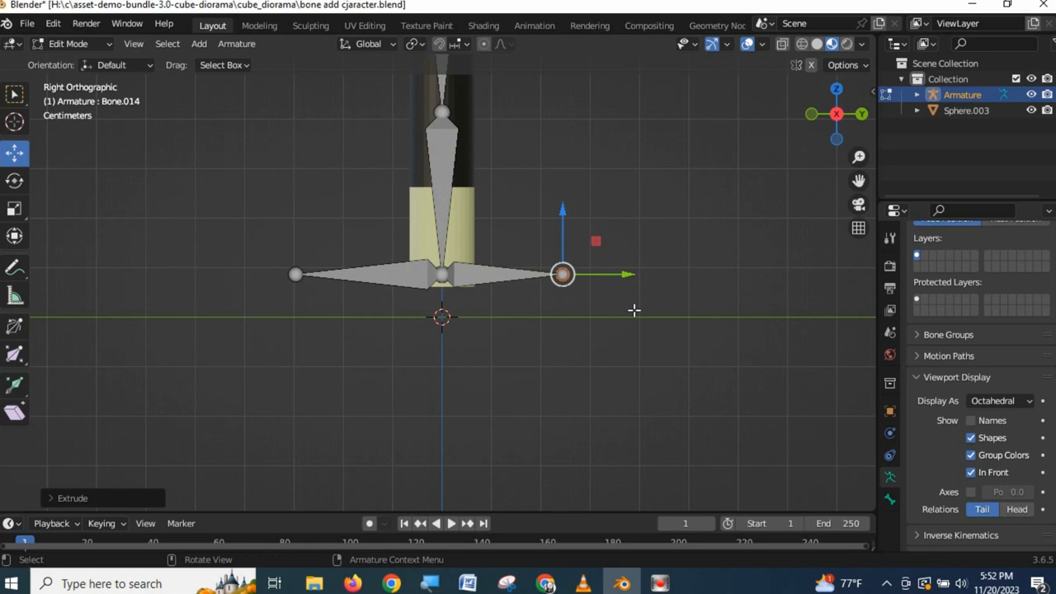
Clear the parent of the new heel bone, test-move it away from the ankle, and undo that move
left_click(480, 274)
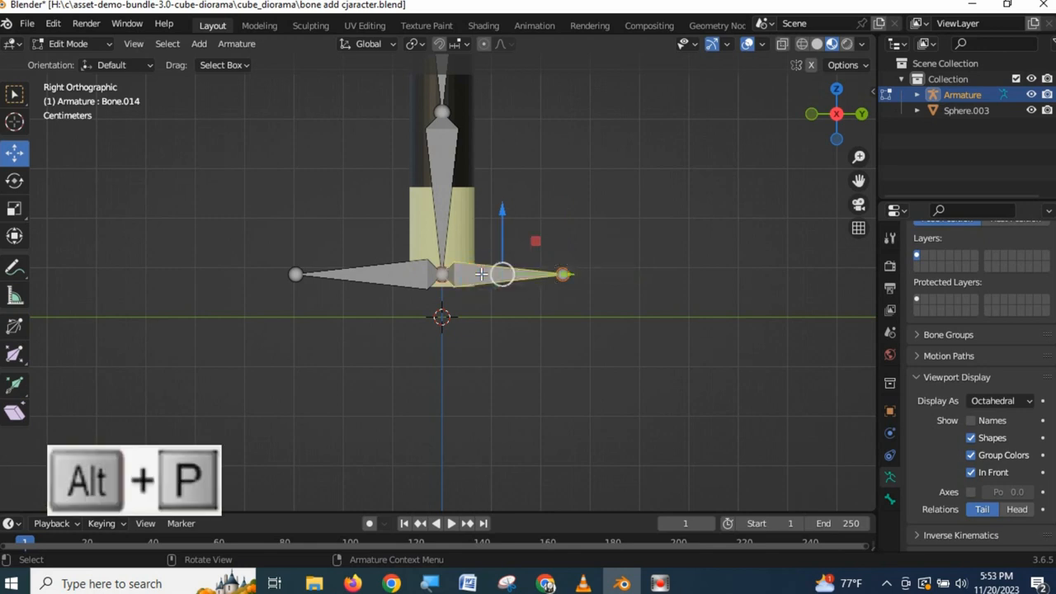
key("alt+p")
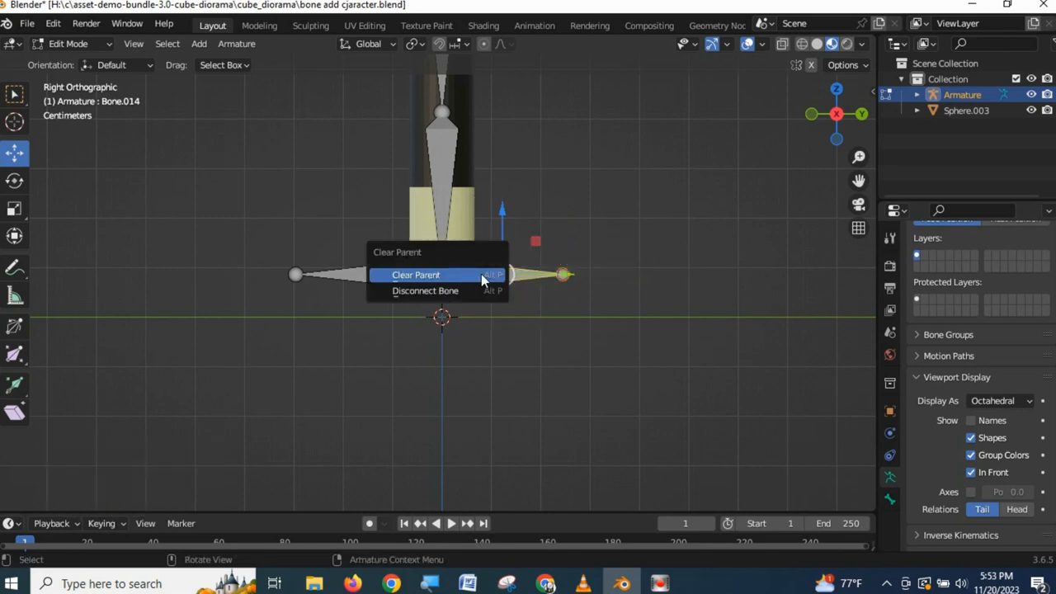
left_click(481, 274)
left_click_drag(561, 276, 654, 278)
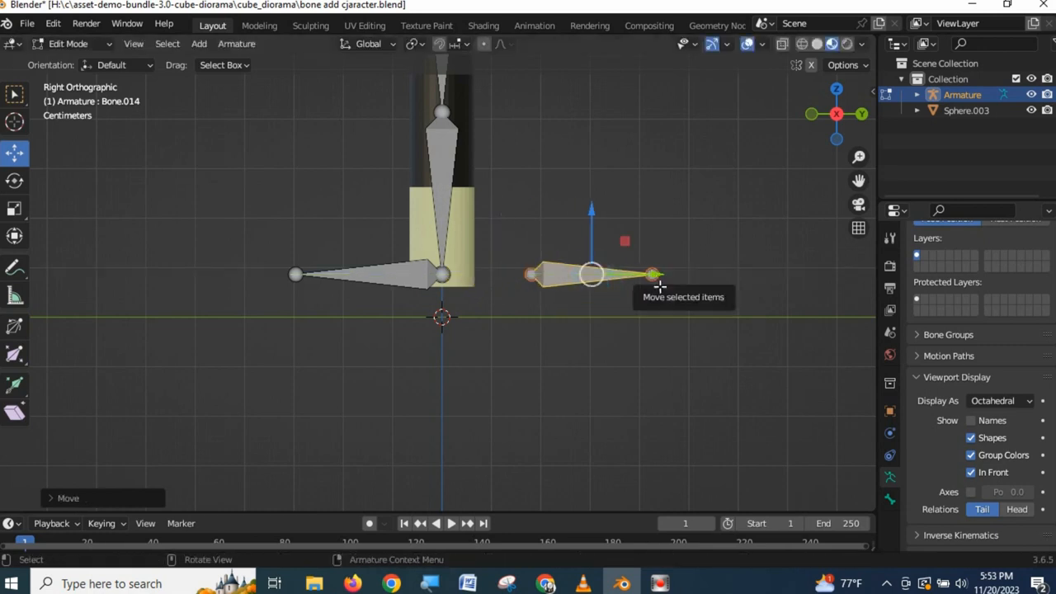
key("ctrl+z")
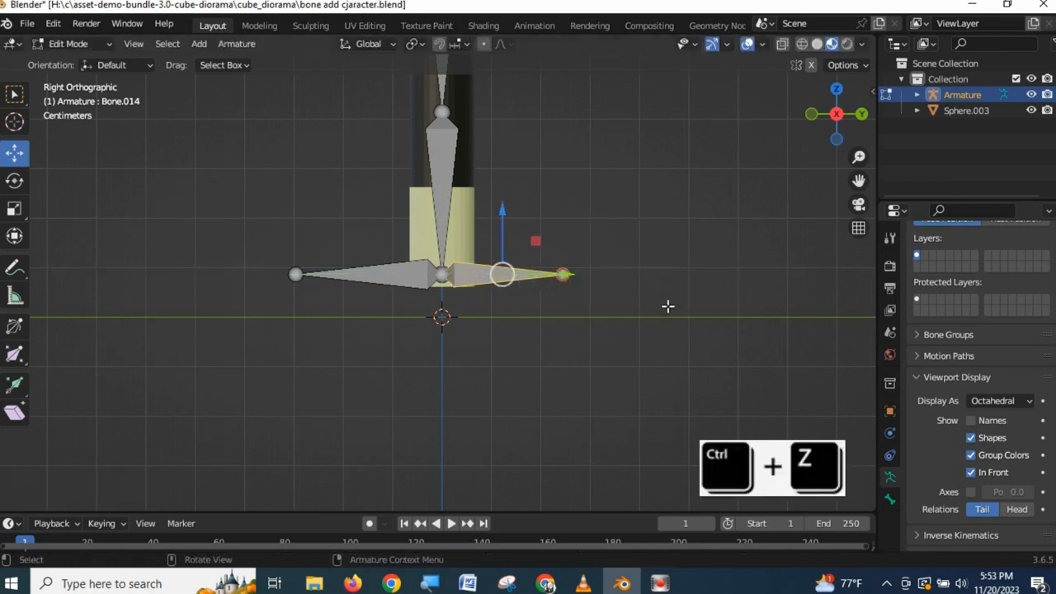
Extrude a new bone about 0.29 m forward along the Y axis from the knee joint
middle_click_drag(615, 221, 622, 316, "shift")
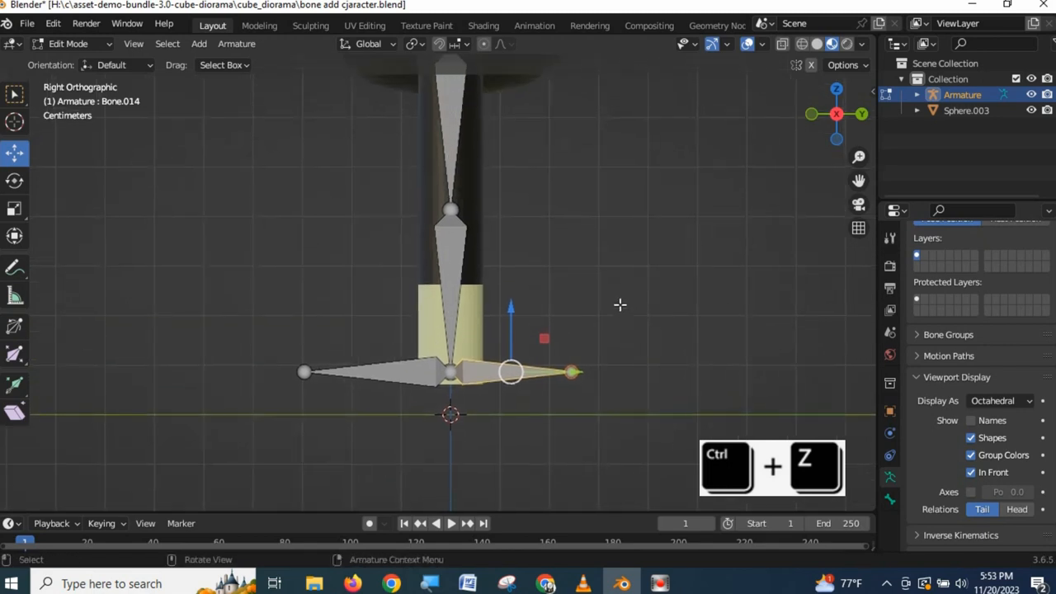
left_click(448, 207)
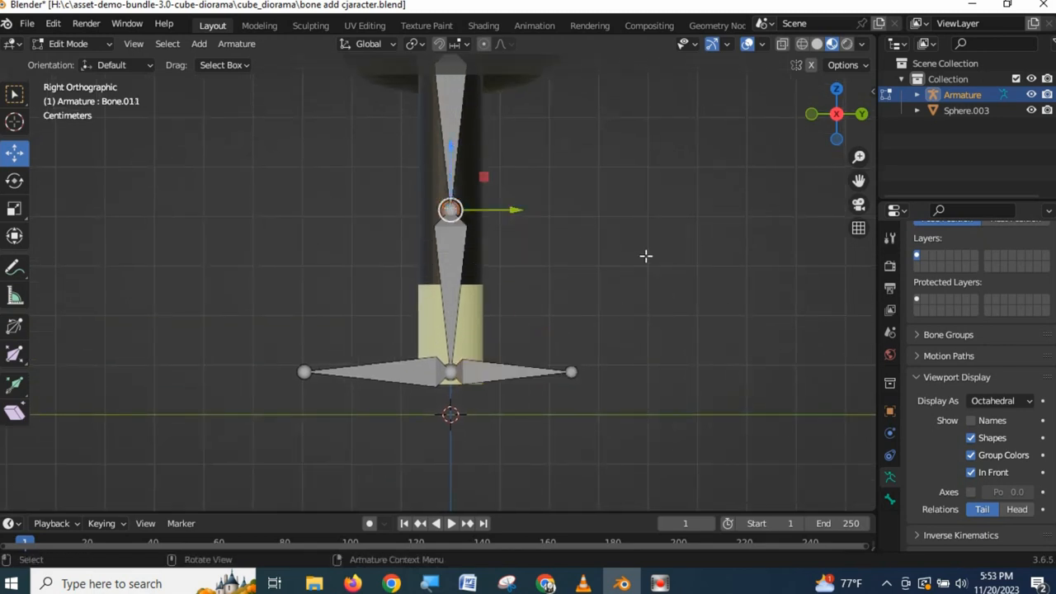
key("e")
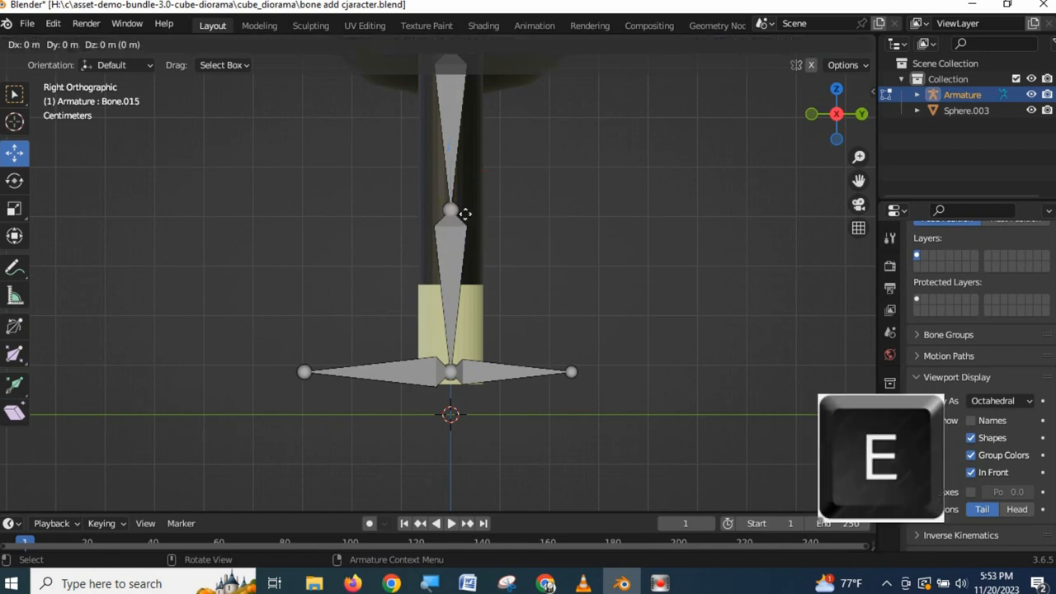
key("y")
key("y")
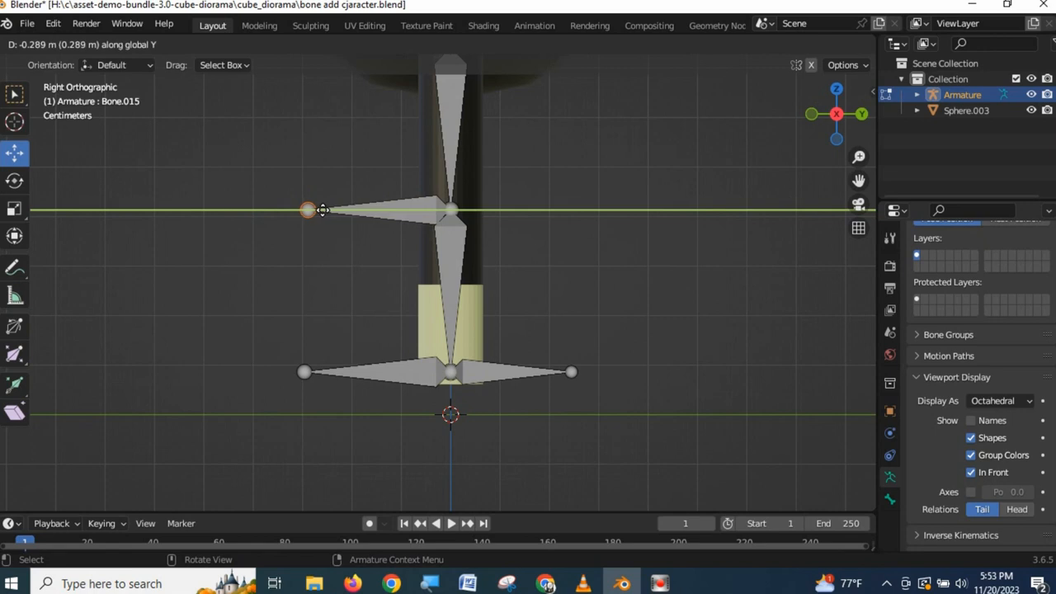
left_click(322, 210)
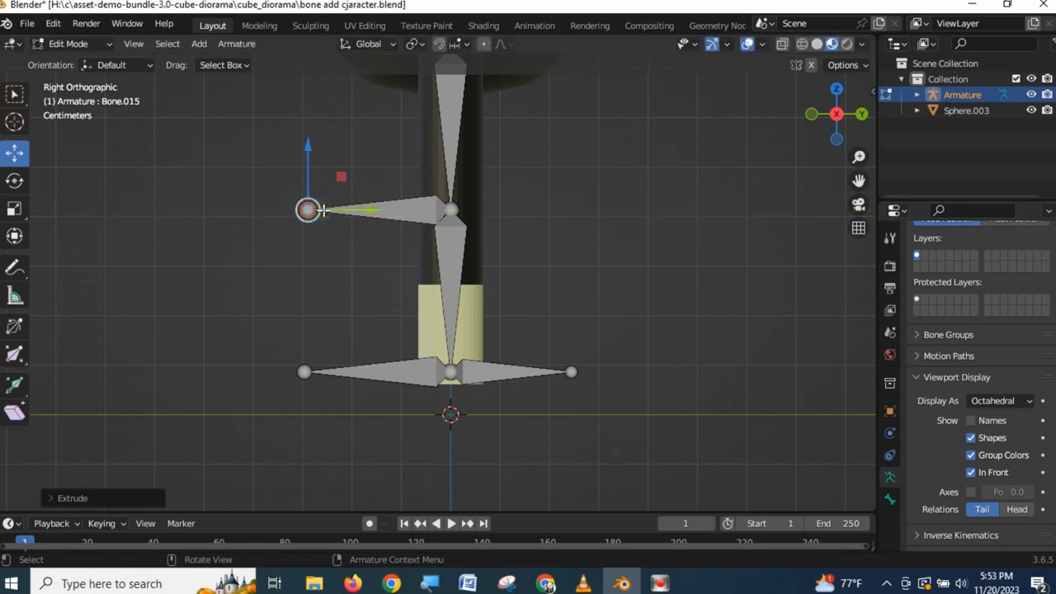
Clear the parent of the bone extruded from the knee
left_click(421, 210)
key("alt+p")
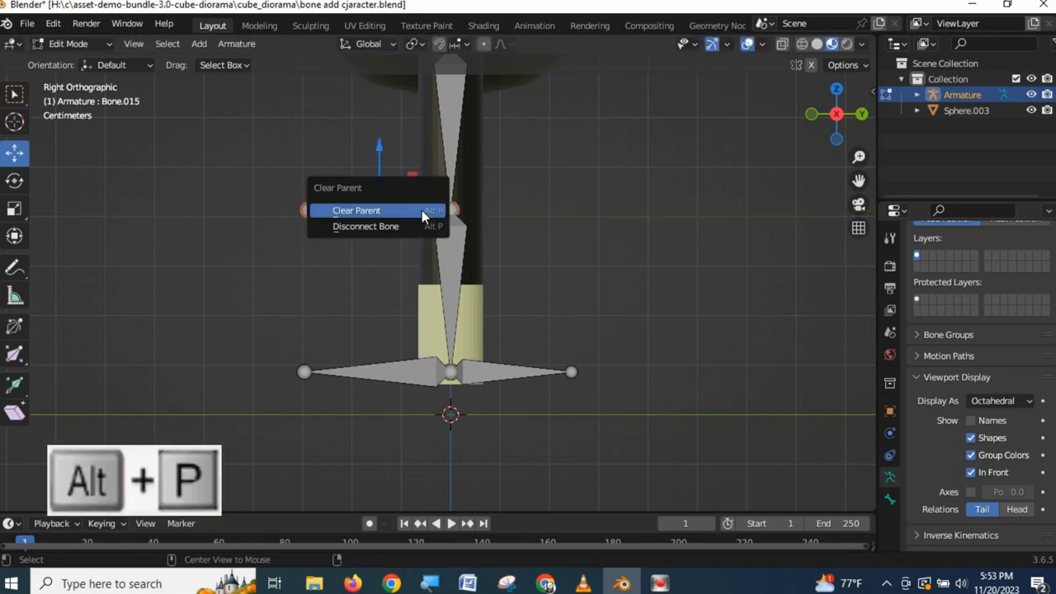
left_click(422, 210)
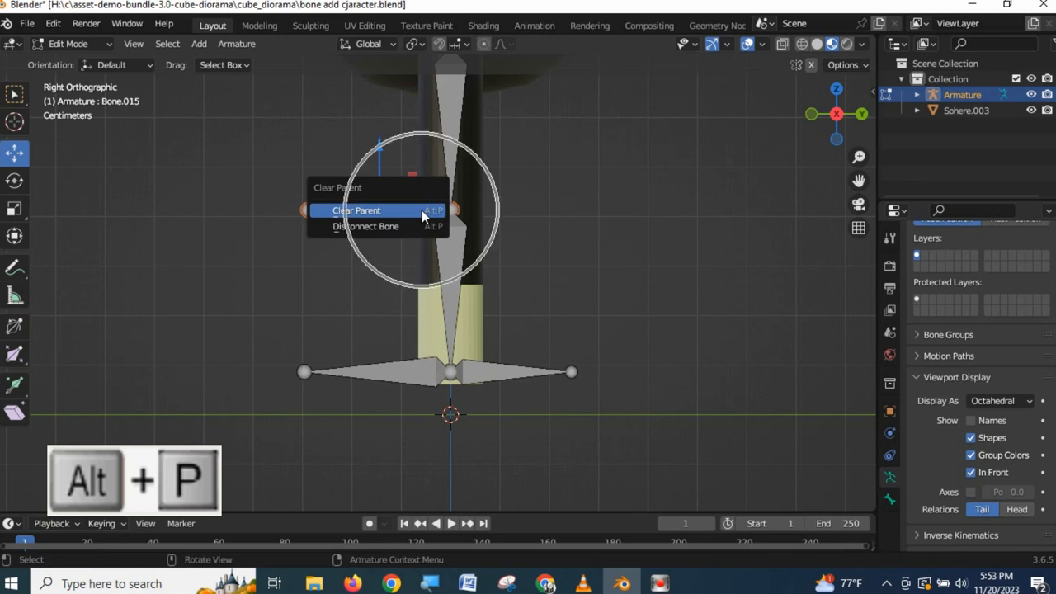
left_click(376, 211)
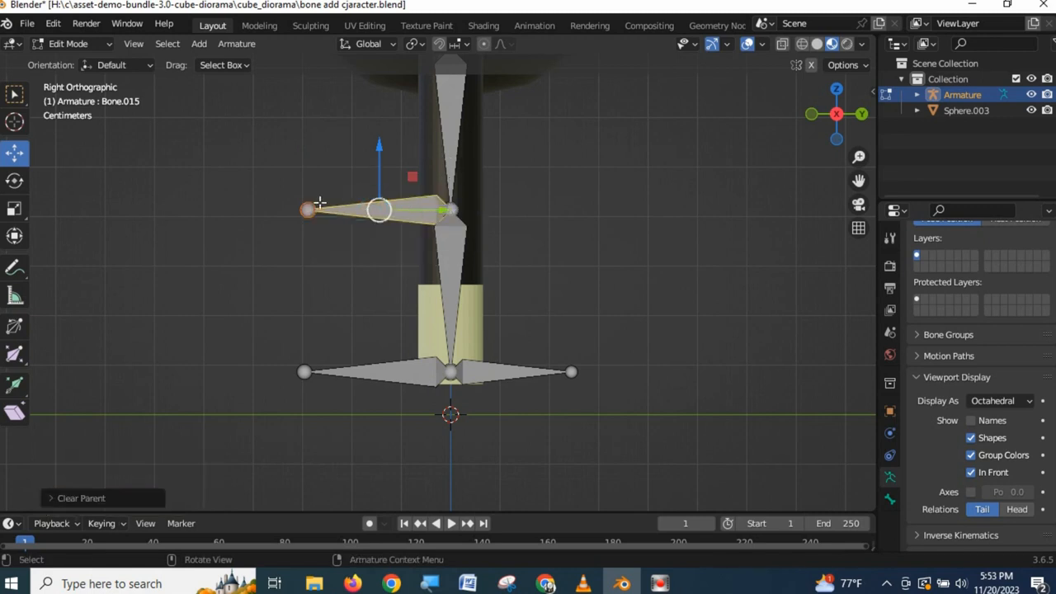
Move the detached knee bone forward, away from the leg, and scale it down
left_click_drag(307, 215, 236, 212)
left_click_drag(375, 211, 279, 208)
key("s")
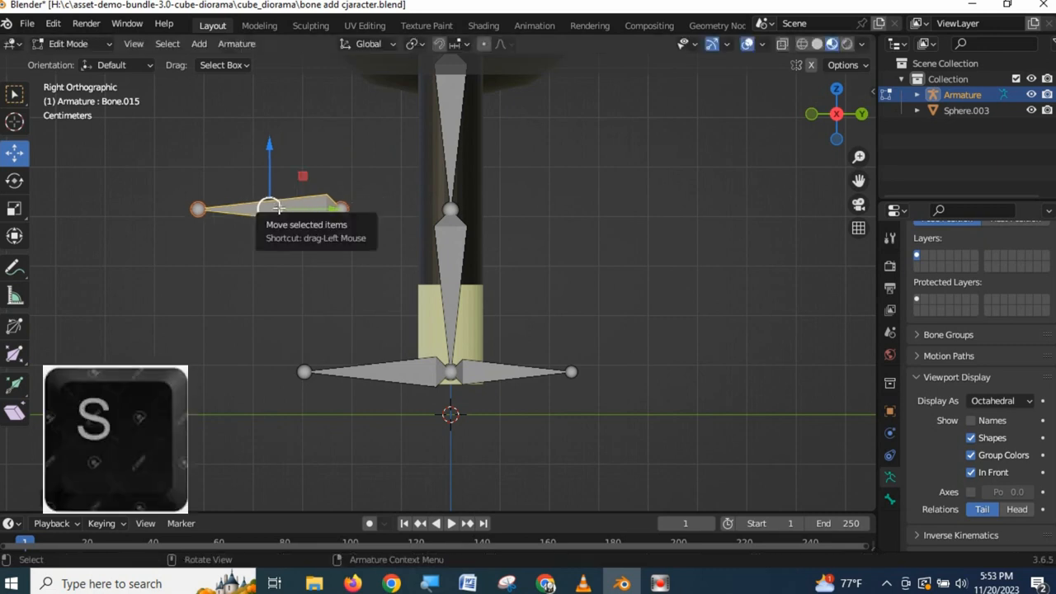
key("s")
left_click(271, 208)
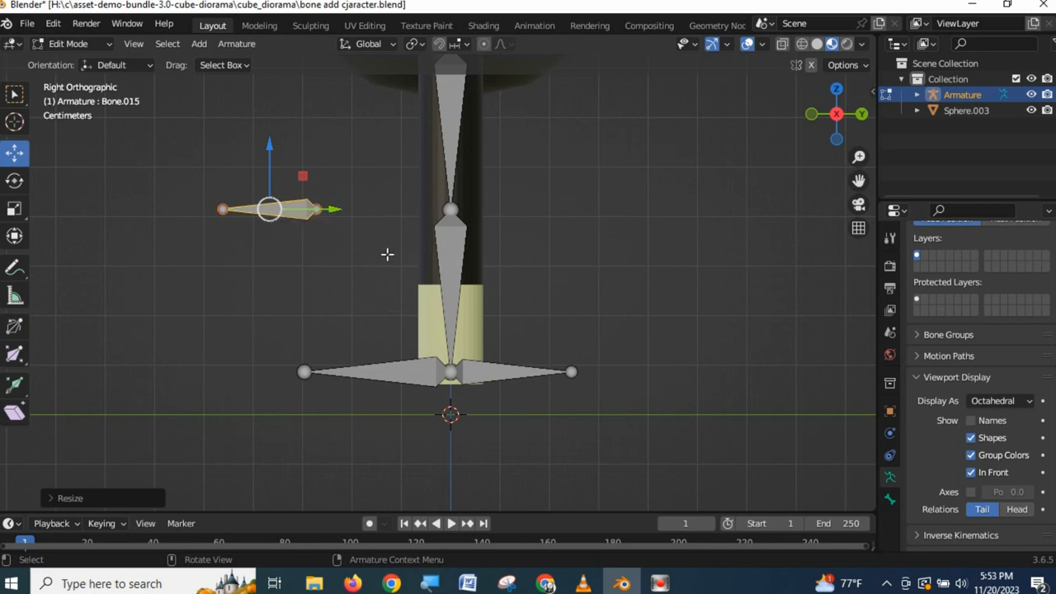
Rename the detached bone in front of the knee as "Leag Pole"
key("F2")
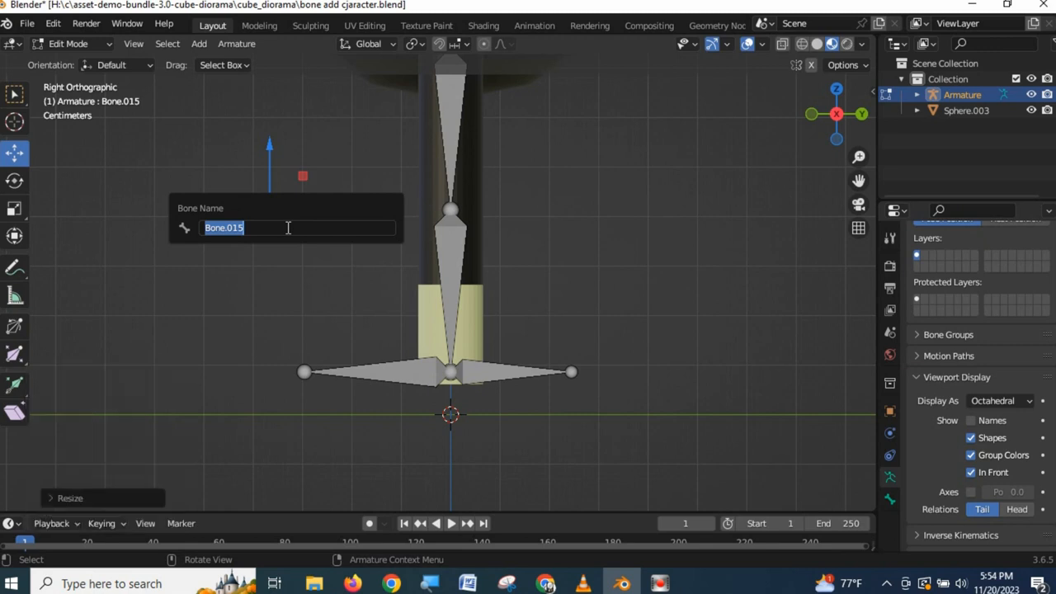
type("Leag")
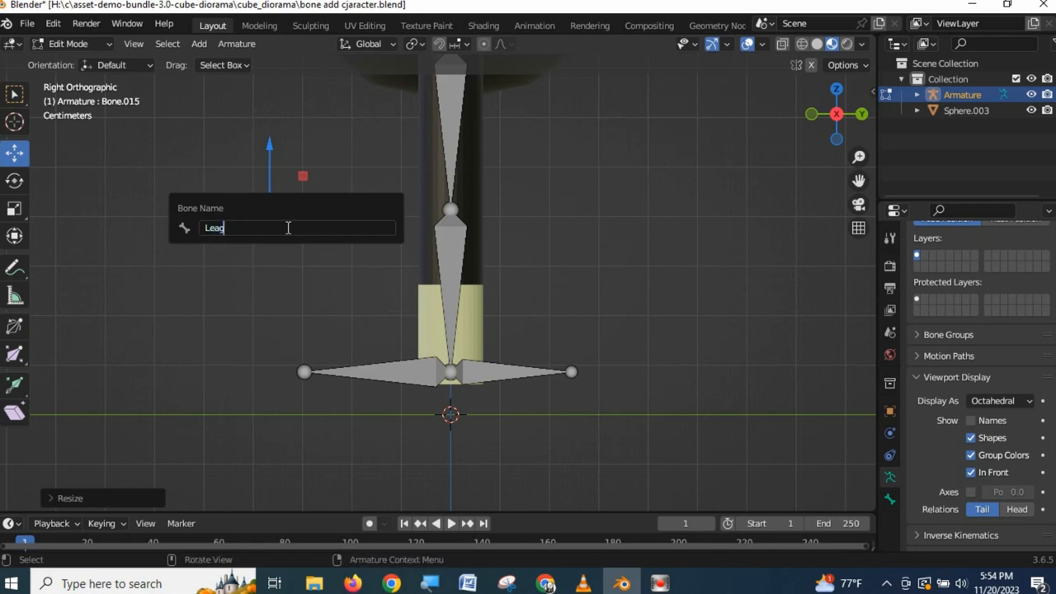
type(" Pole")
key("Return")
Rename the heel bone behind the ankle as "Right Leg Controler"
left_click(495, 372)
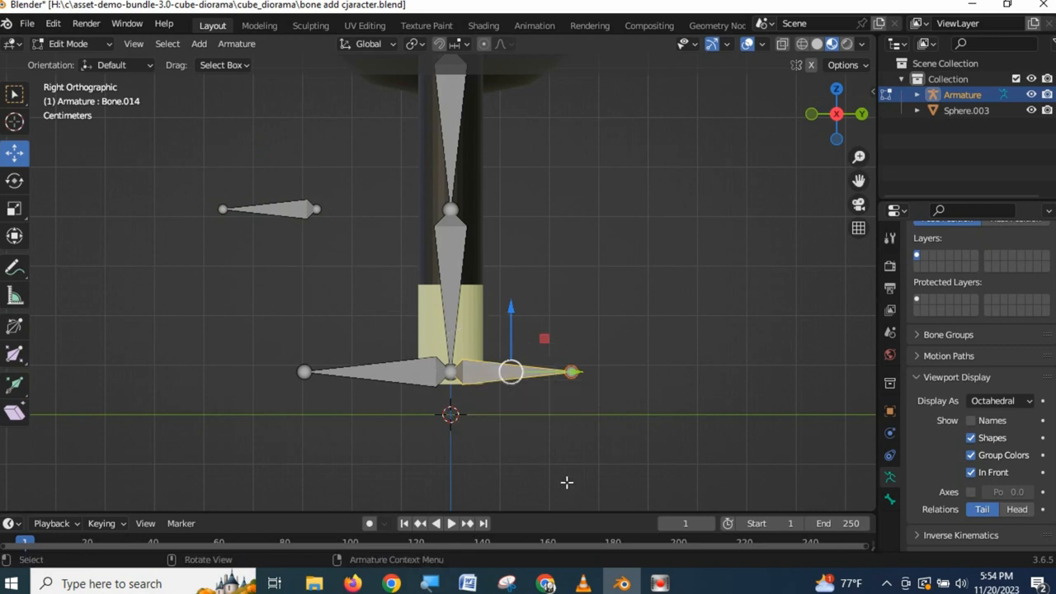
left_click(890, 498)
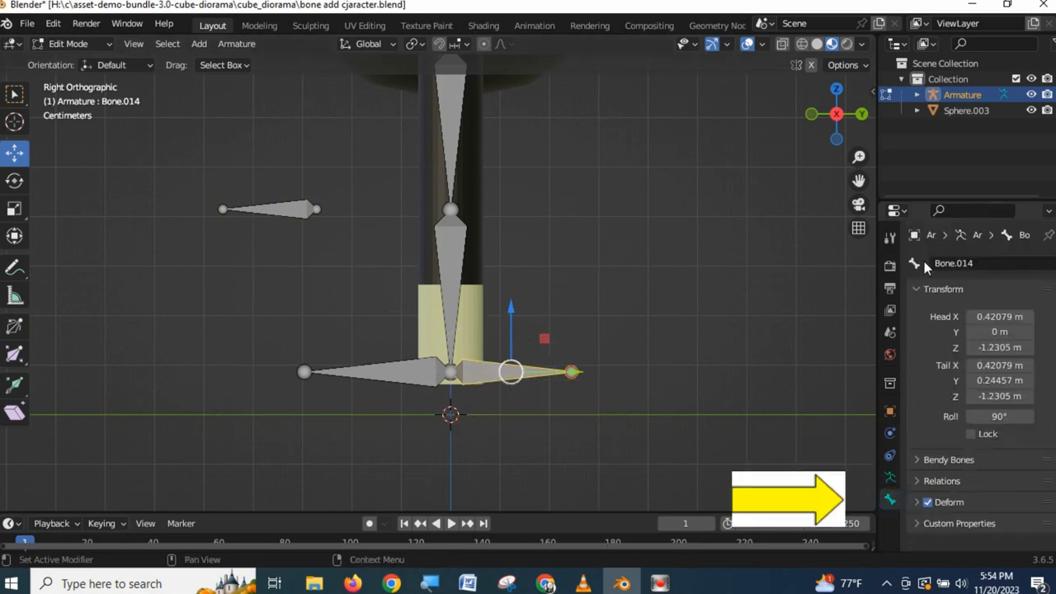
left_click(968, 262)
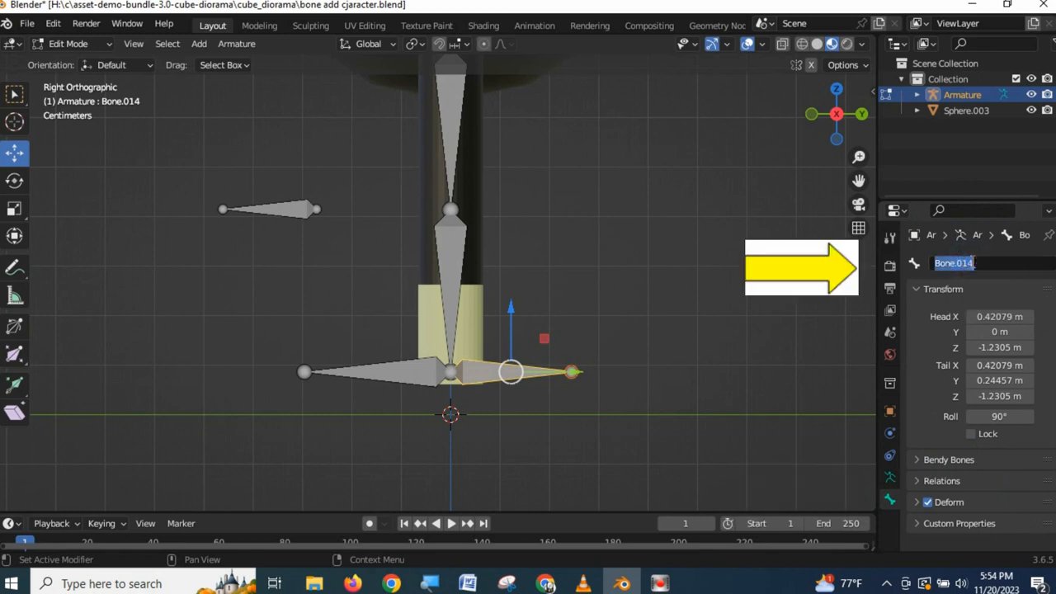
type("Right Leg Contr")
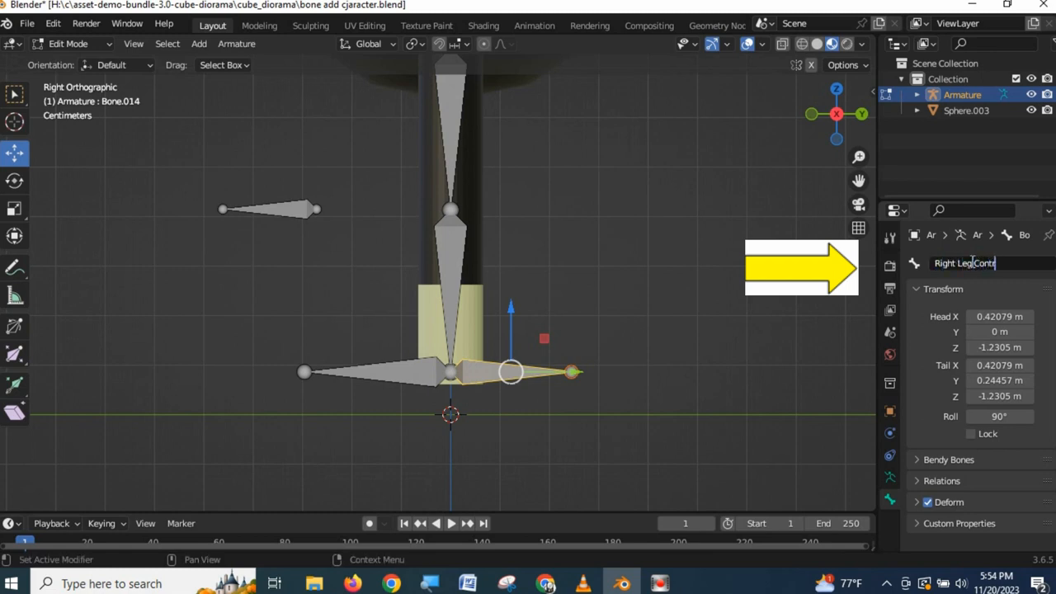
type("oler")
left_click(528, 241)
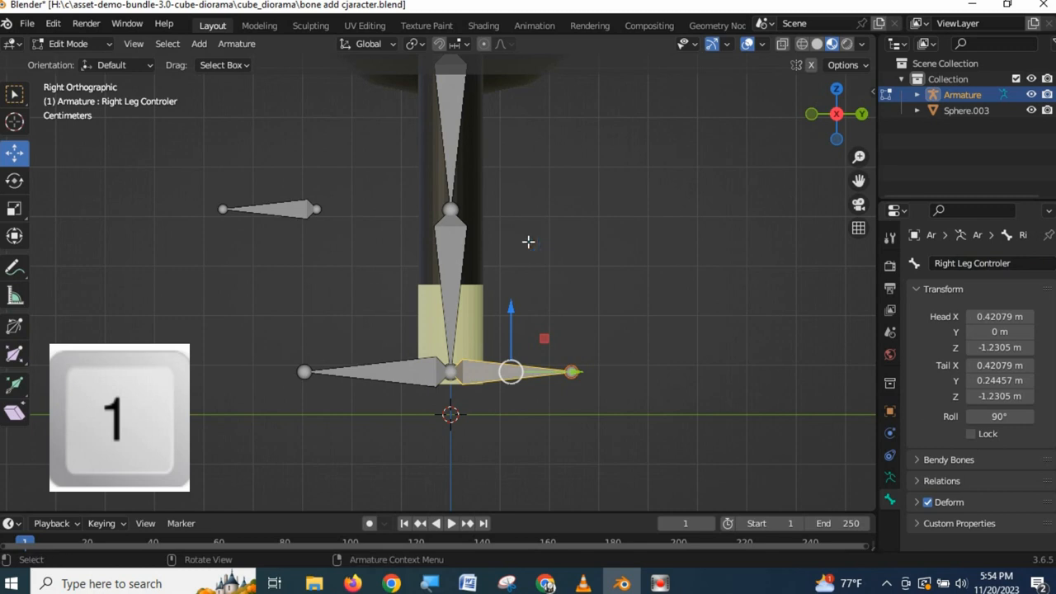
Extrude a bone about 0.28 m along Y from the elbow joint of the arm and clear its parent
key("1")
scroll(528, 241, "down", 5)
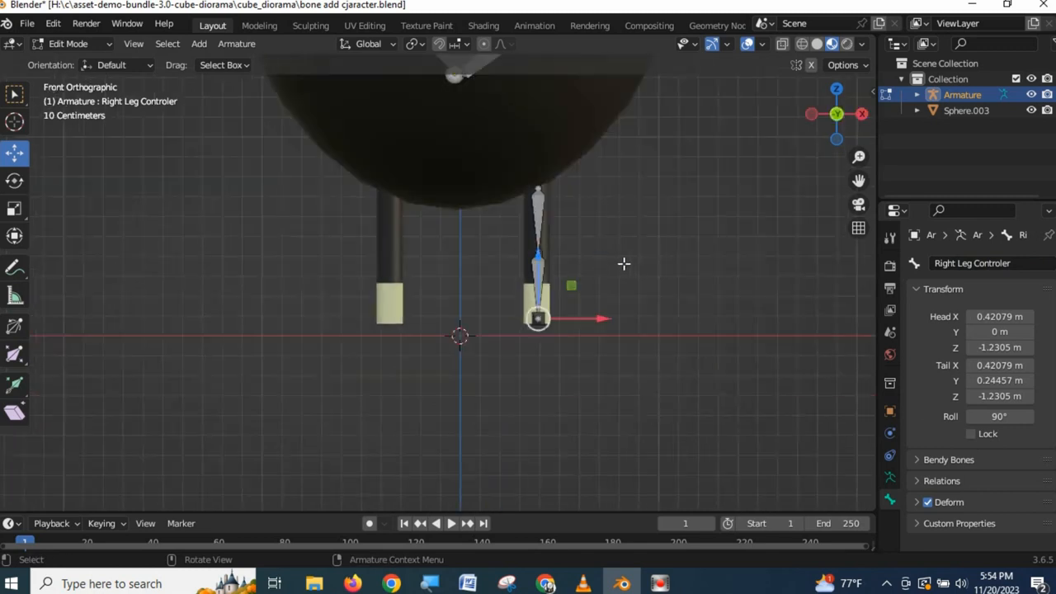
scroll(578, 235, "down", 2)
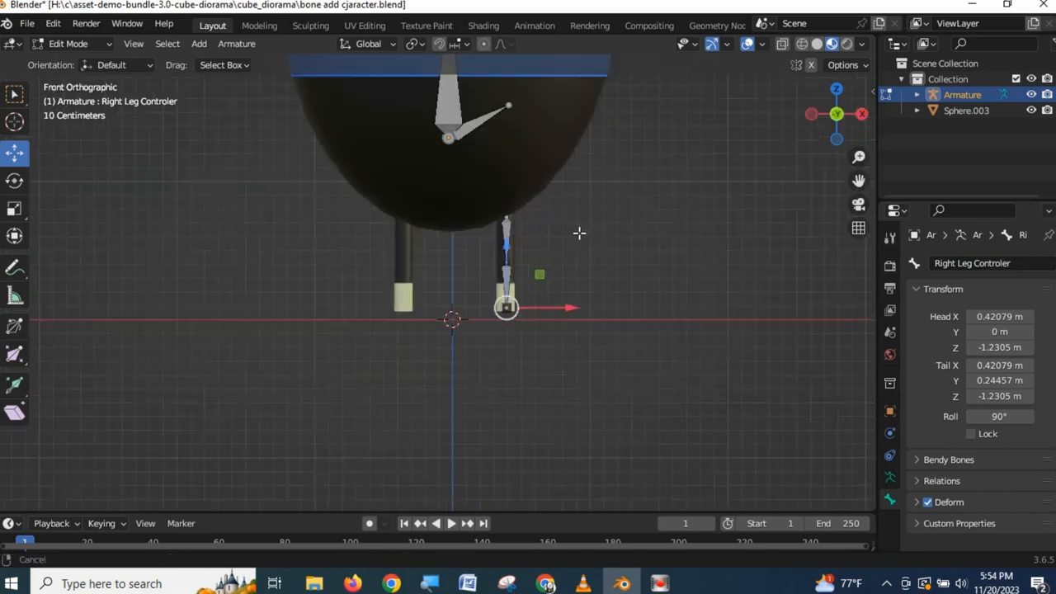
middle_click_drag(578, 235, 553, 351, "shift")
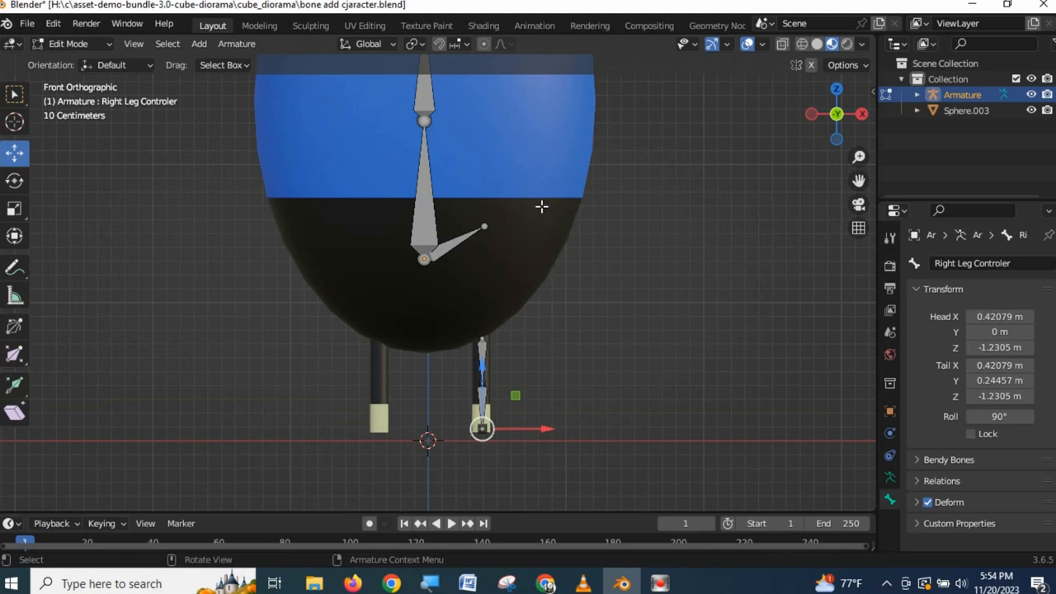
middle_click_drag(540, 208, 532, 502, "shift")
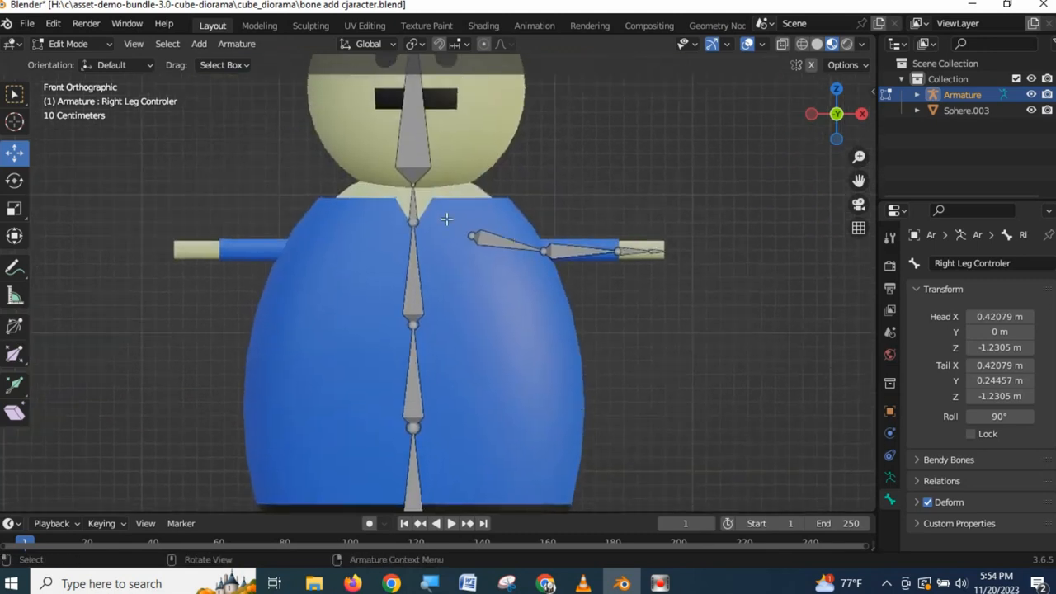
key("7")
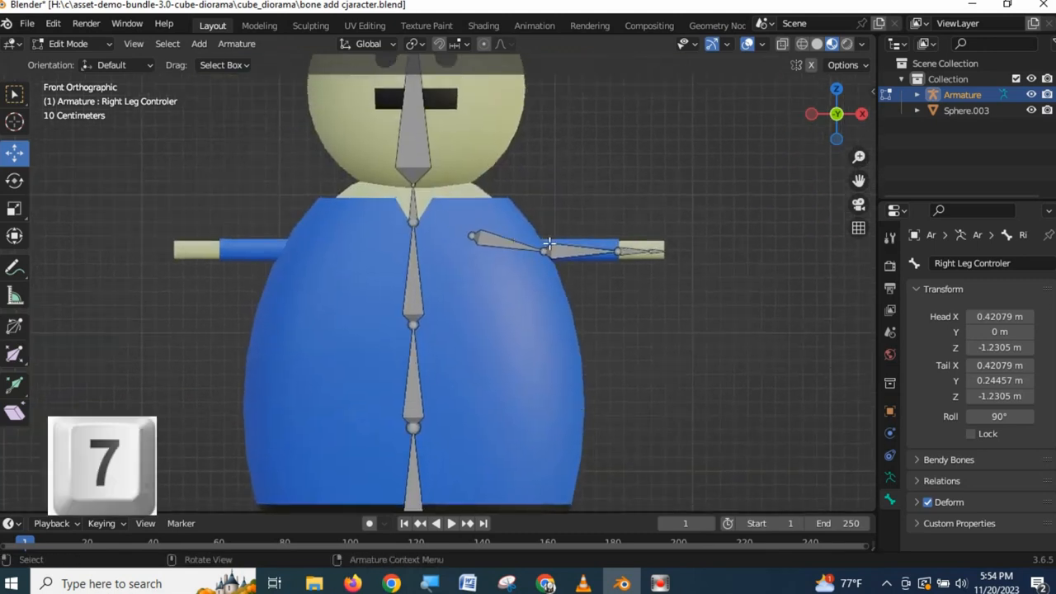
key("7")
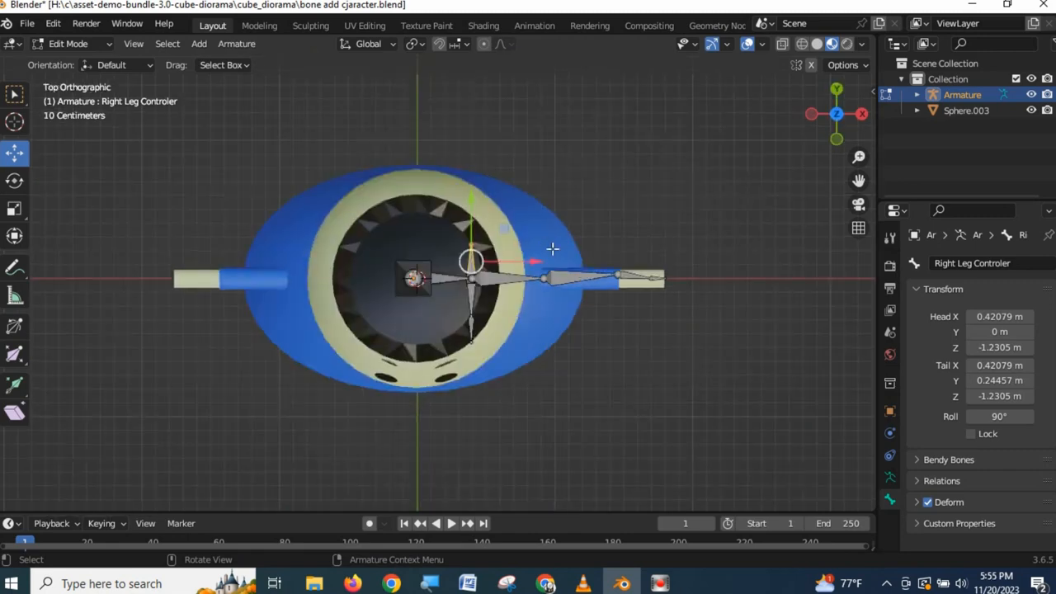
scroll(677, 287, "up", 3)
middle_click_drag(672, 299, 601, 345, "shift")
scroll(601, 345, "up", 4)
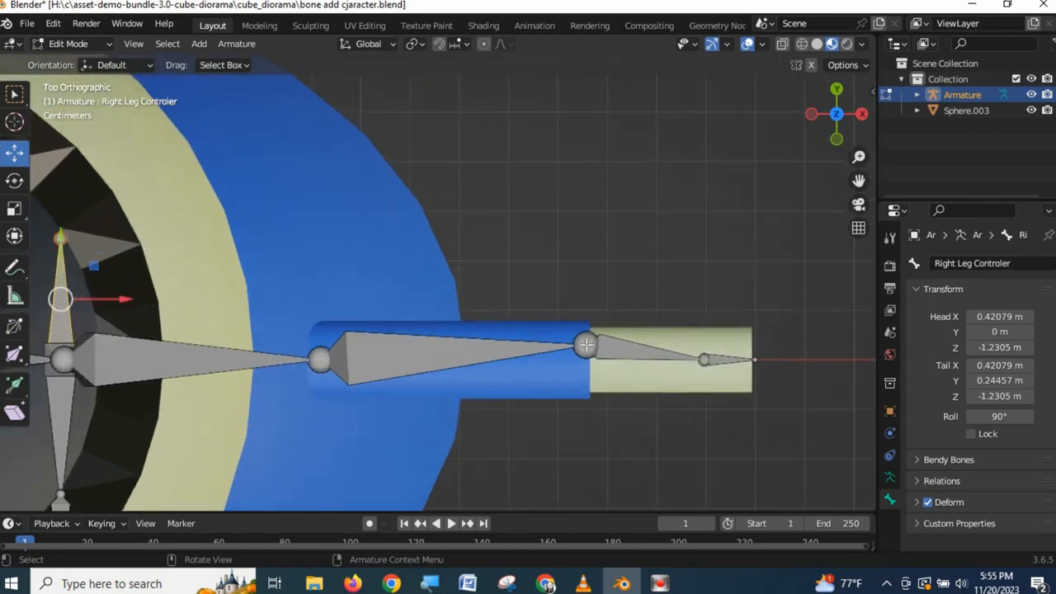
left_click(585, 345)
key("e")
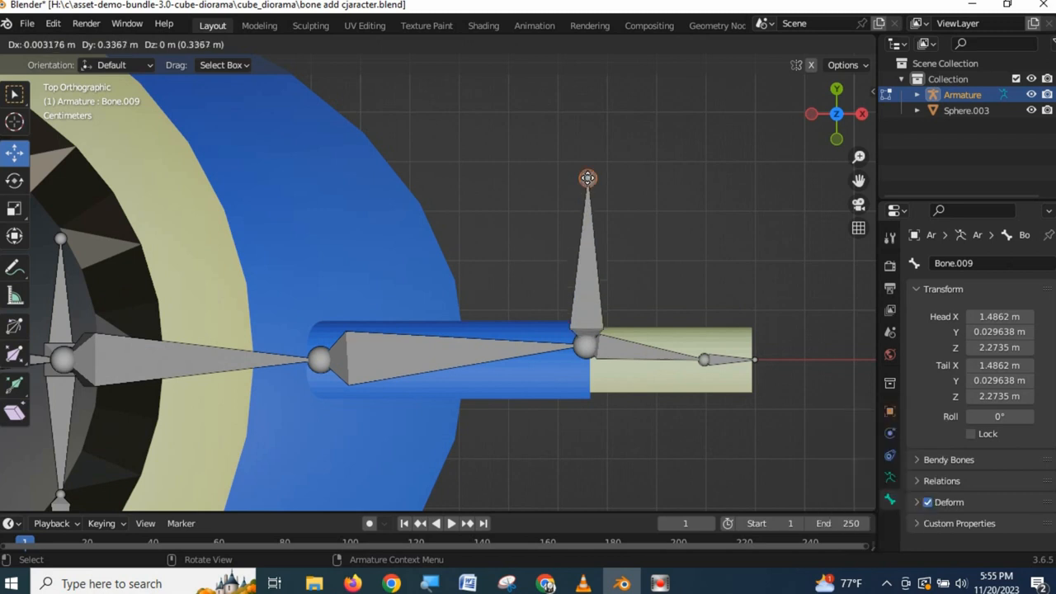
key("y")
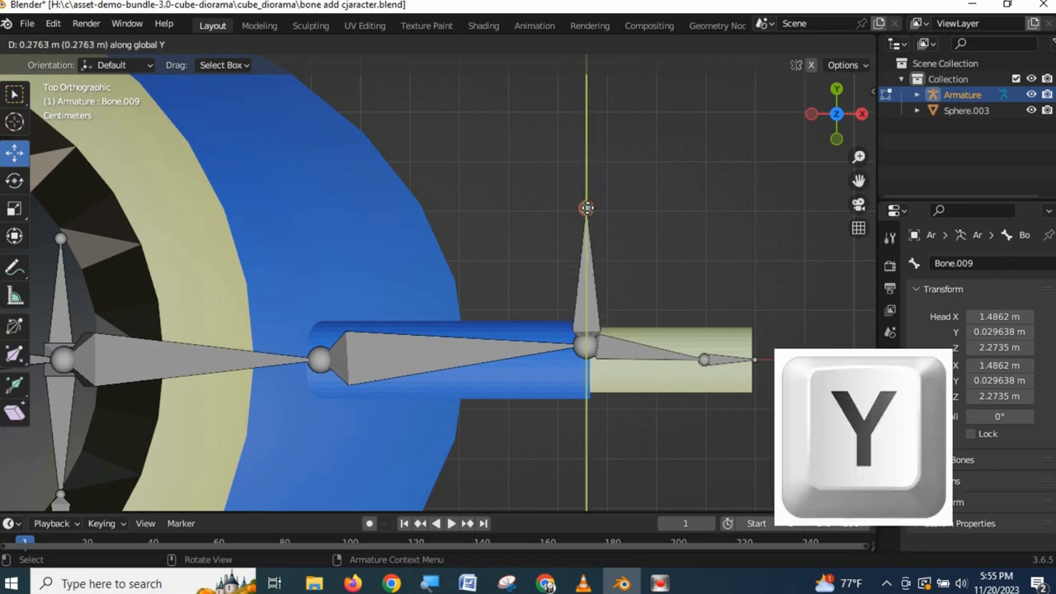
left_click(586, 206)
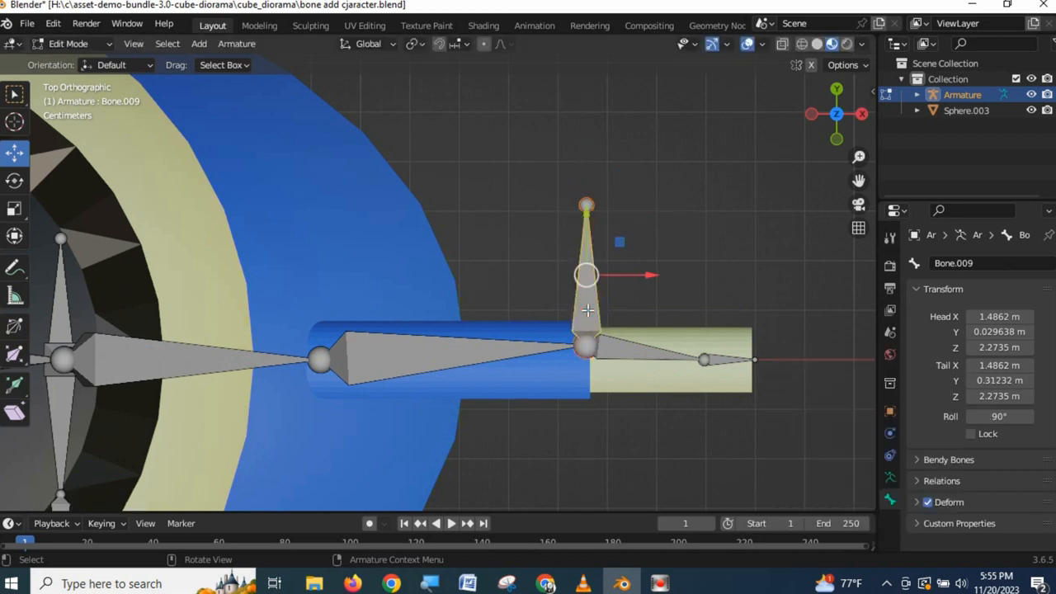
key("alt+p")
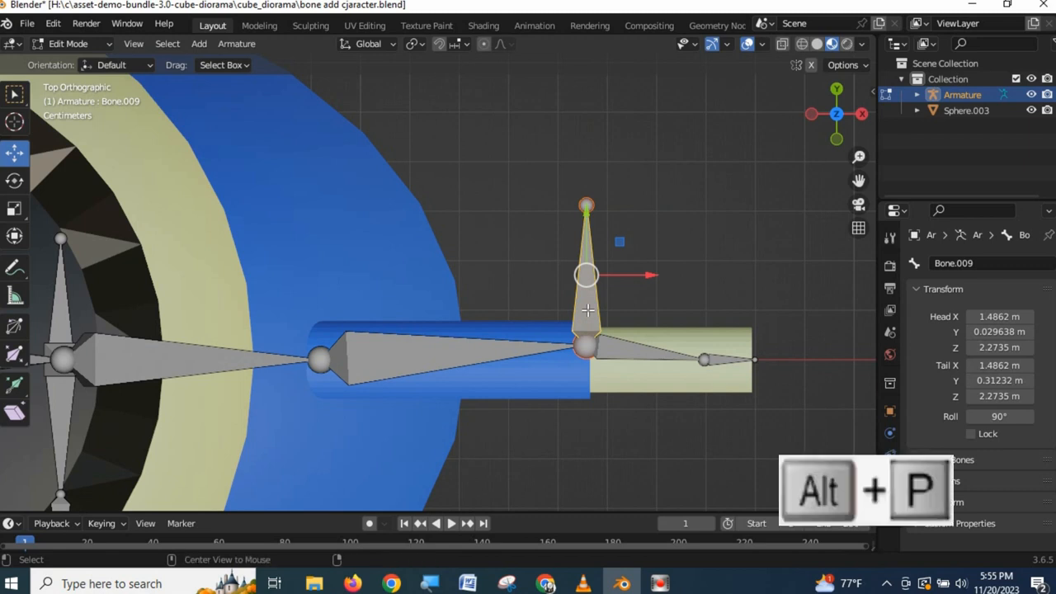
left_click(588, 309)
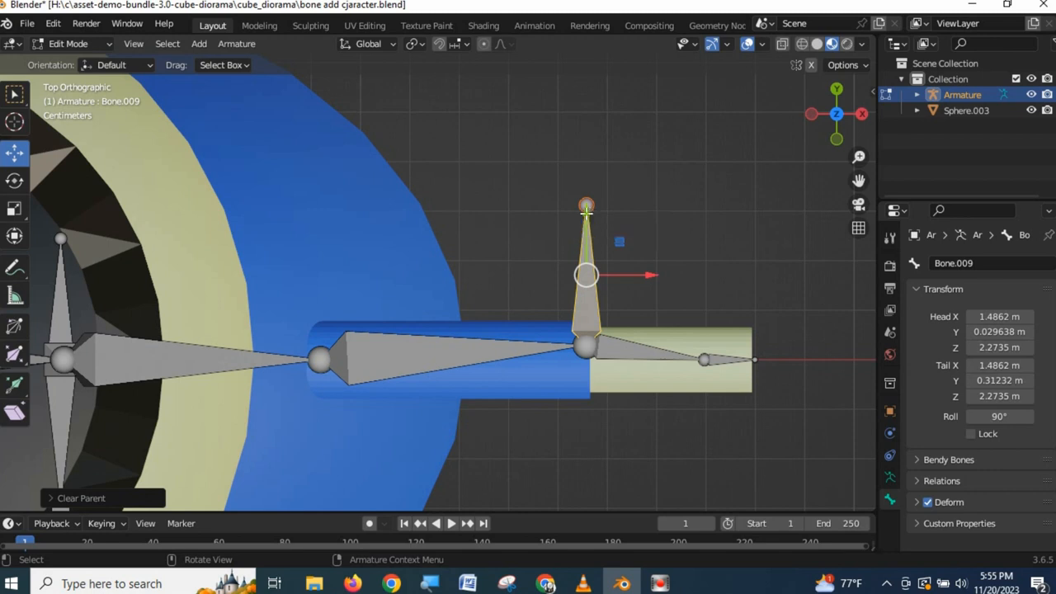
Move the detached elbow bone about 0.18 m farther back along Y and scale it down to about 0.23 m long
left_click_drag(586, 208, 583, 120)
key("s")
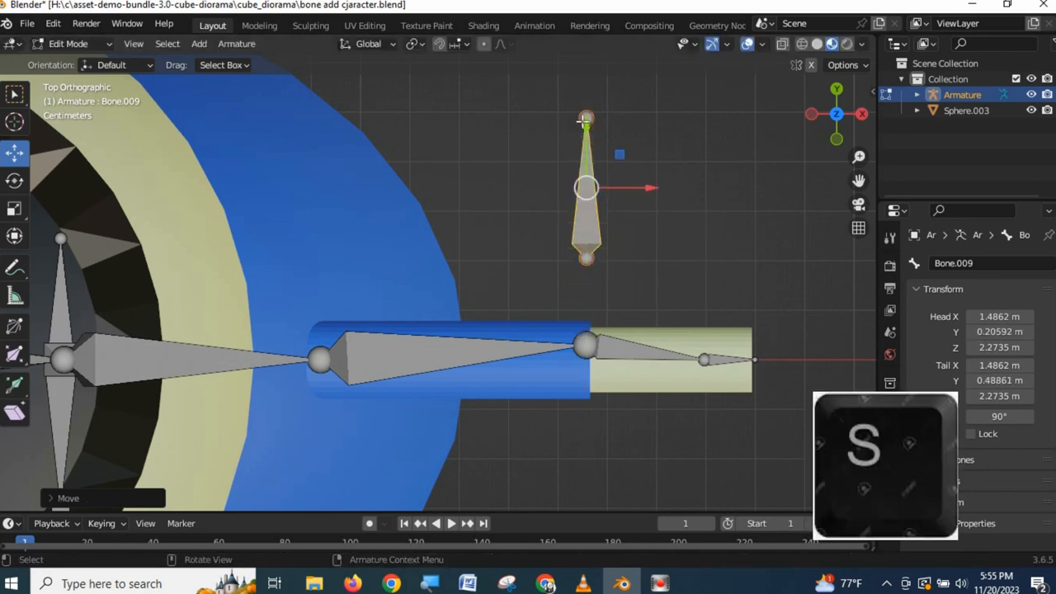
key("s")
left_click(598, 191)
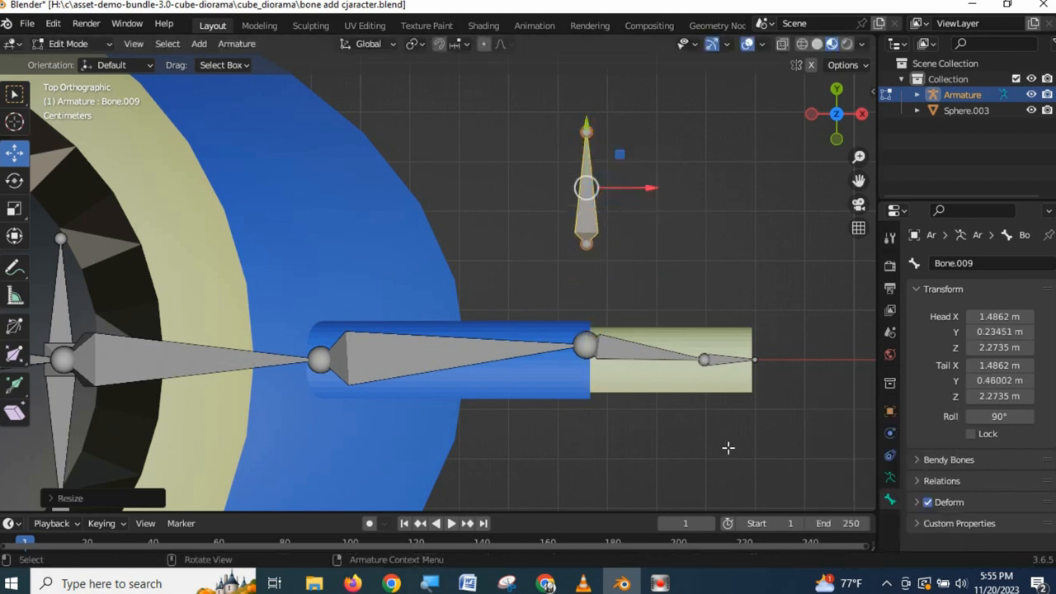
Rename the detached bone behind the elbow as "Hand Pole"
key("F2")
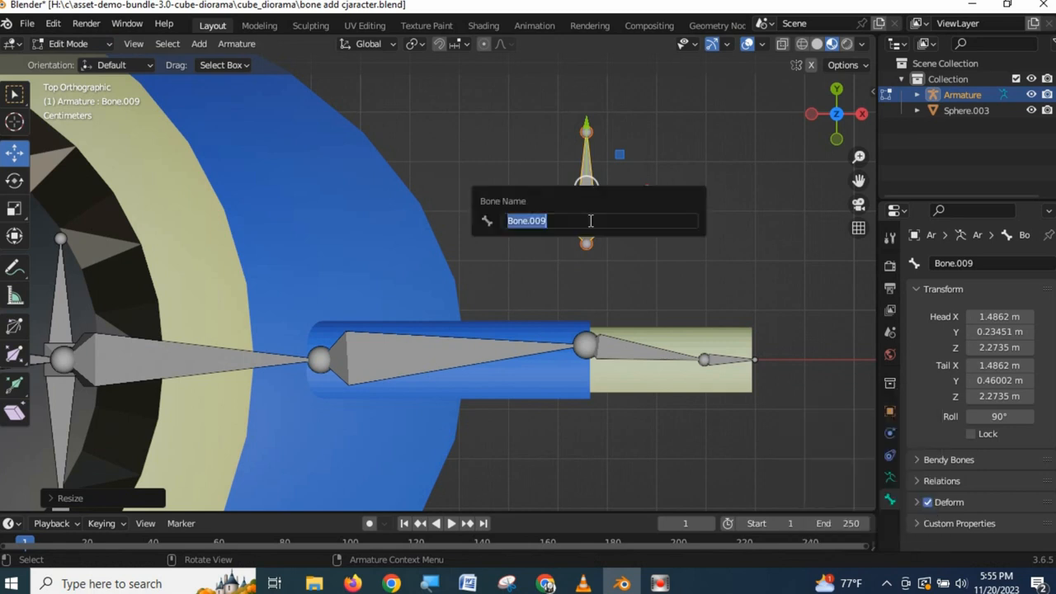
type("Hand Pole")
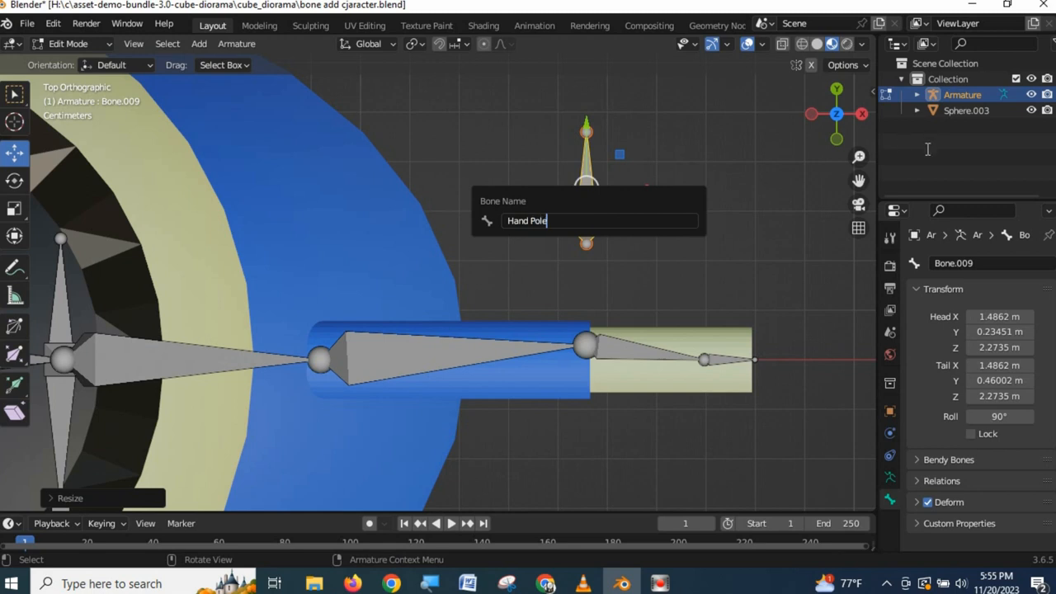
key("Return")
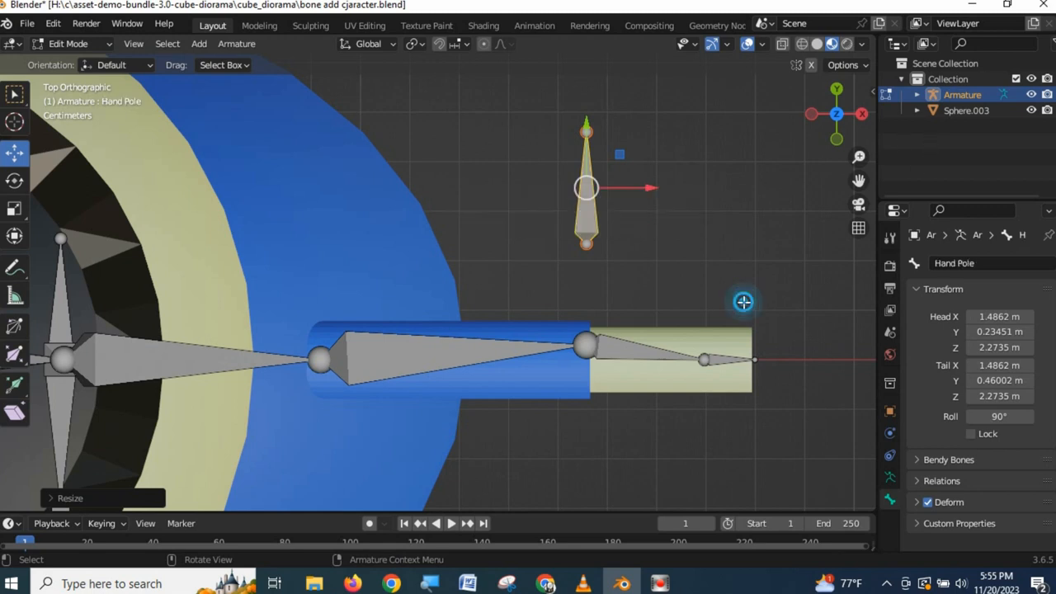
Duplicate the small hand bone at the end of the arm, keeping the copy in the same place
left_click(704, 359)
scroll(730, 376, "up", 2)
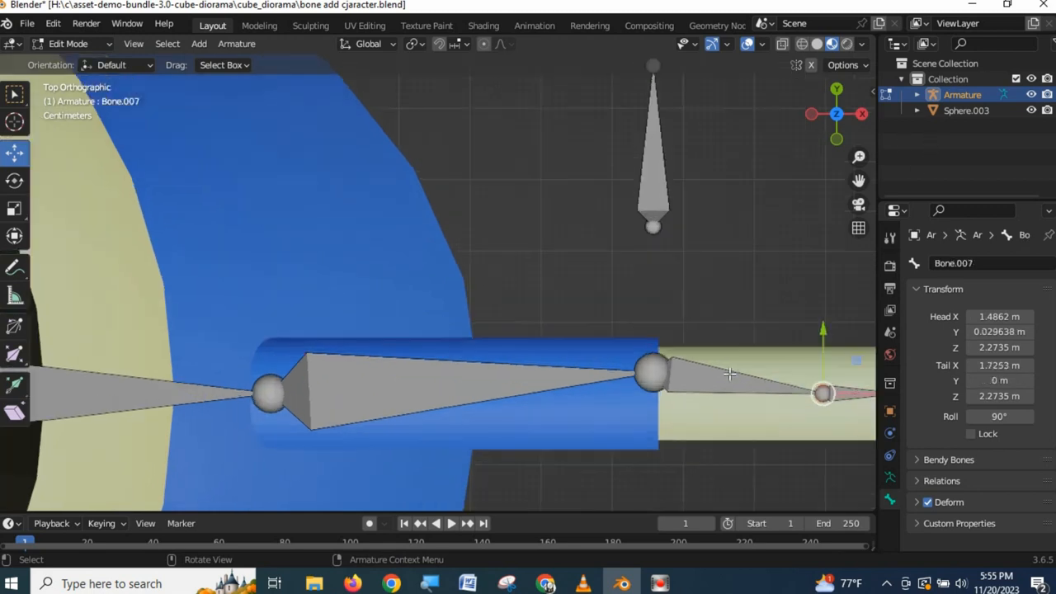
middle_click_drag(743, 350, 412, 303, "shift")
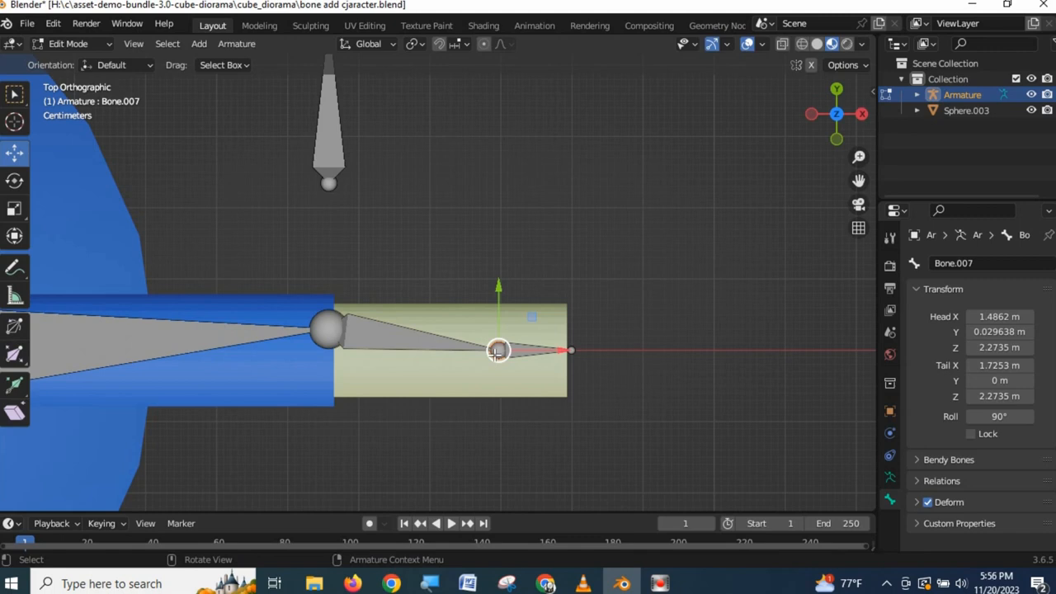
key("1")
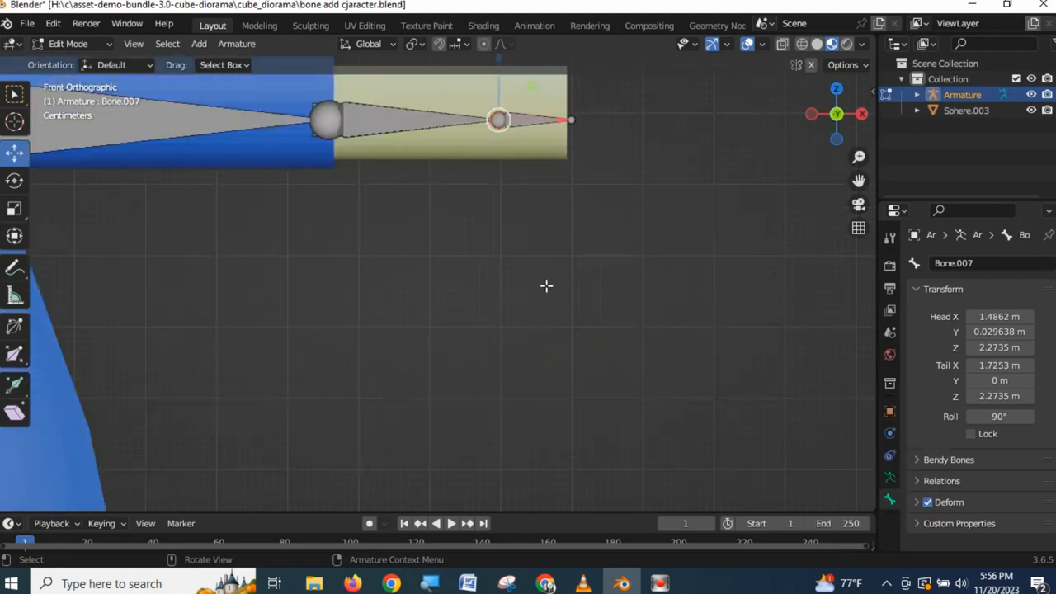
scroll(545, 286, "down", 4)
scroll(546, 285, "down", 3)
key("shift+d")
scroll(546, 286, "up", 8)
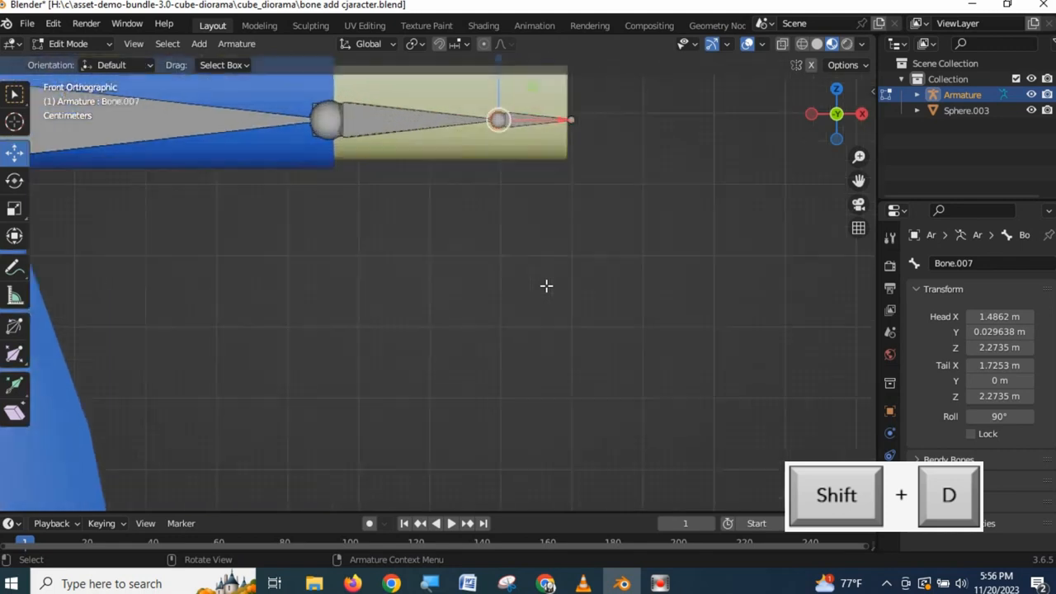
middle_click_drag(540, 331, 492, 486, "shift")
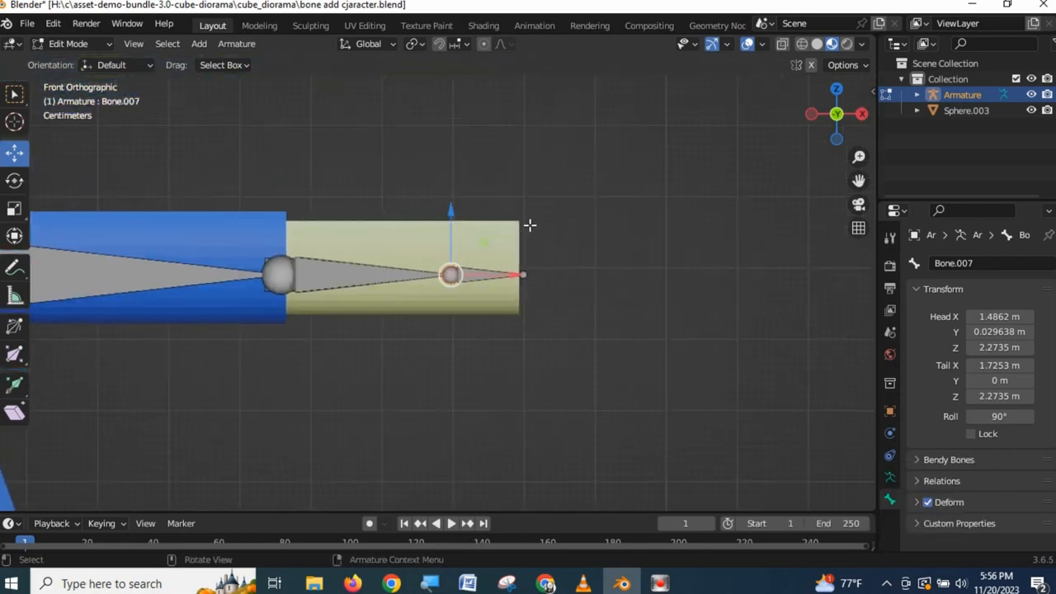
left_click(477, 273)
key("shift+d")
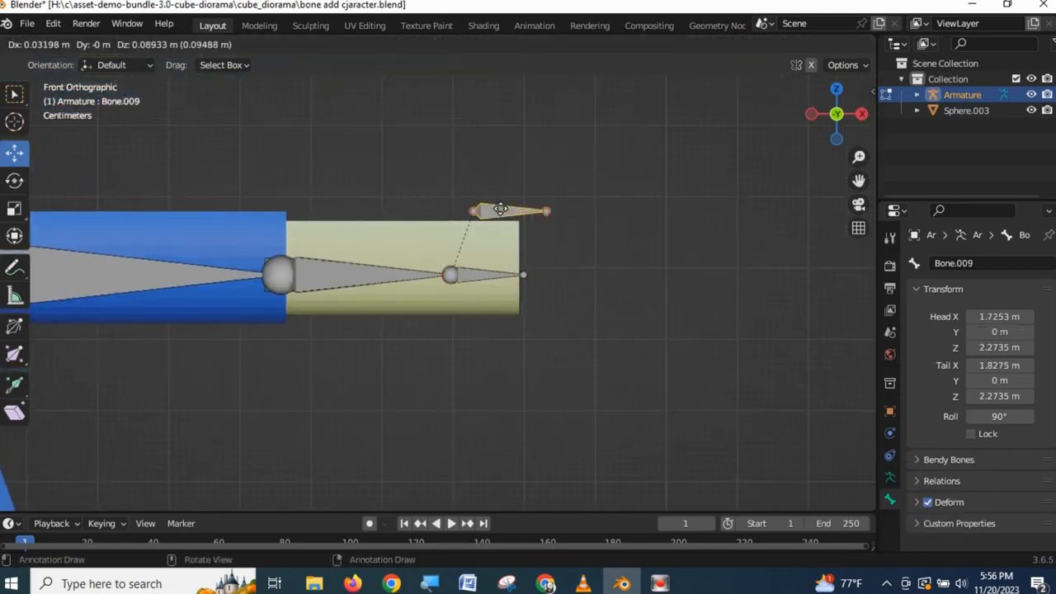
right_click(488, 204)
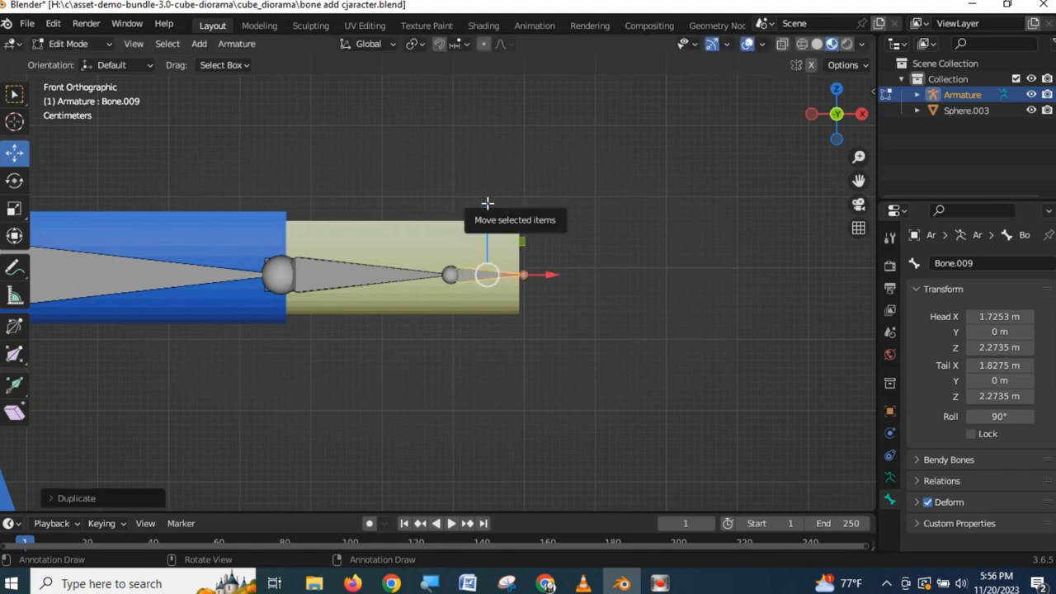
Rename the duplicated hand bone as "Hand Controler"
key("F2")
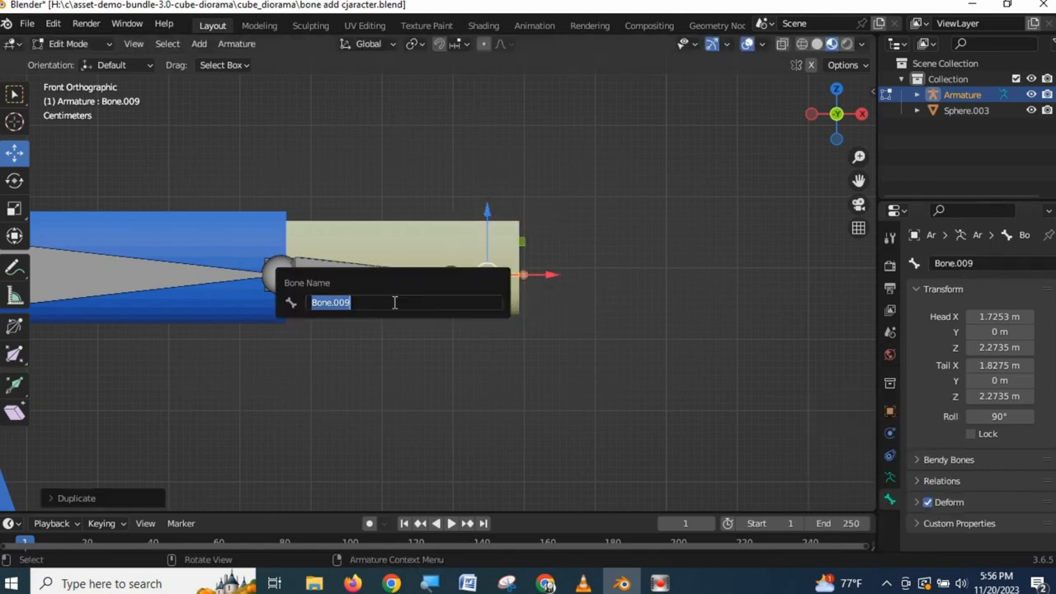
type("Hand Controler")
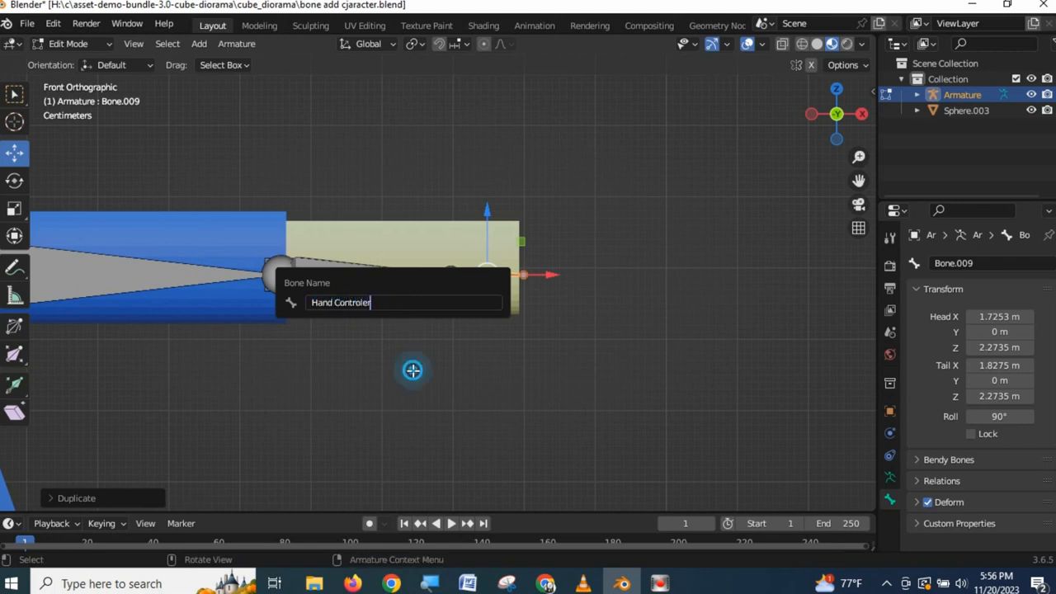
key("Return")
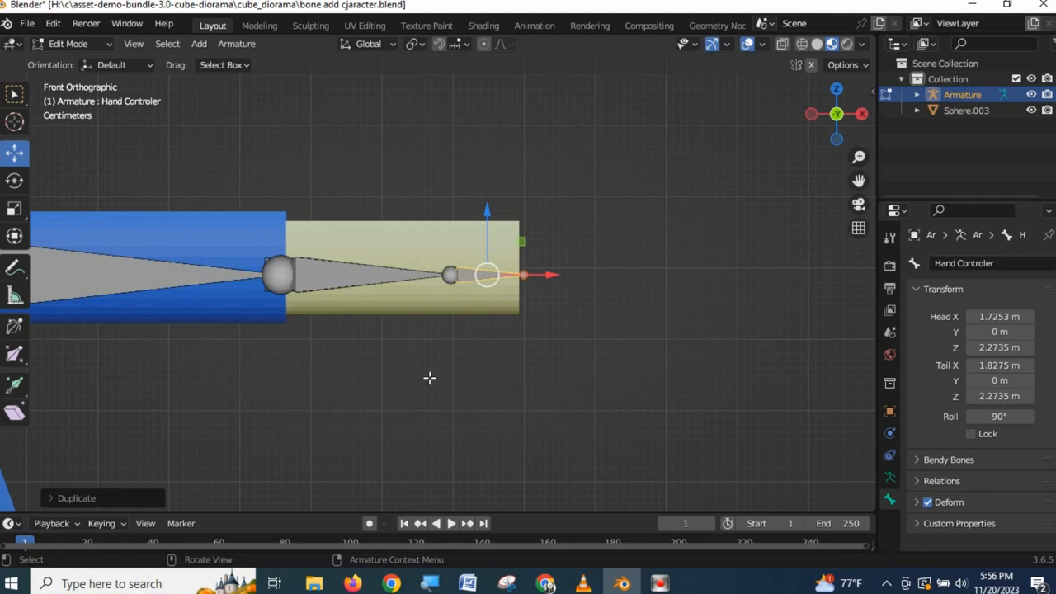
Hide the original hand bone to check the name of the overlapping duplicate, and reveal the hidden bone again
left_click(477, 273)
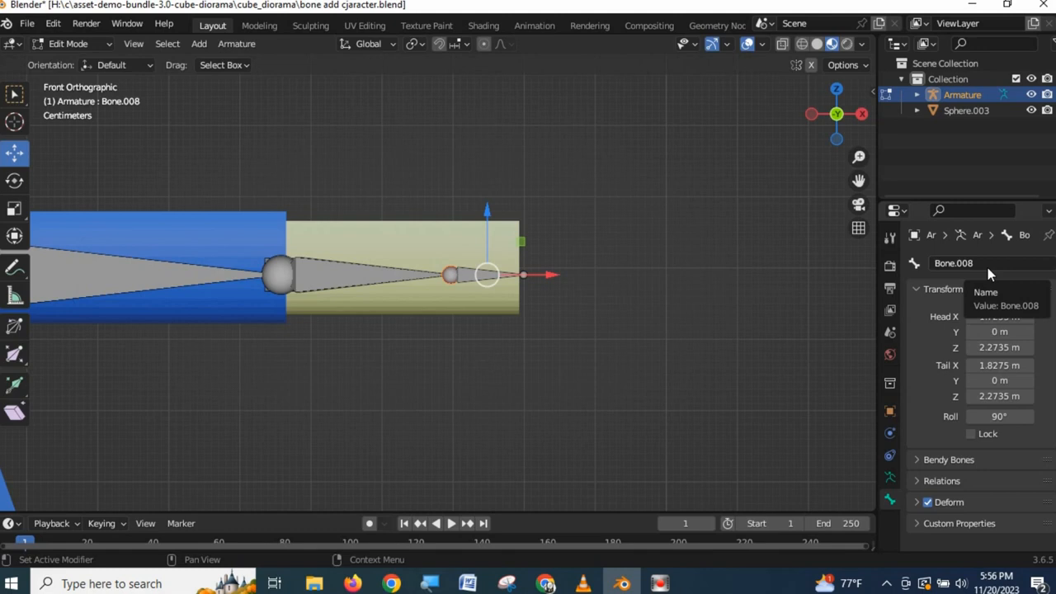
scroll(569, 295, "up", 3)
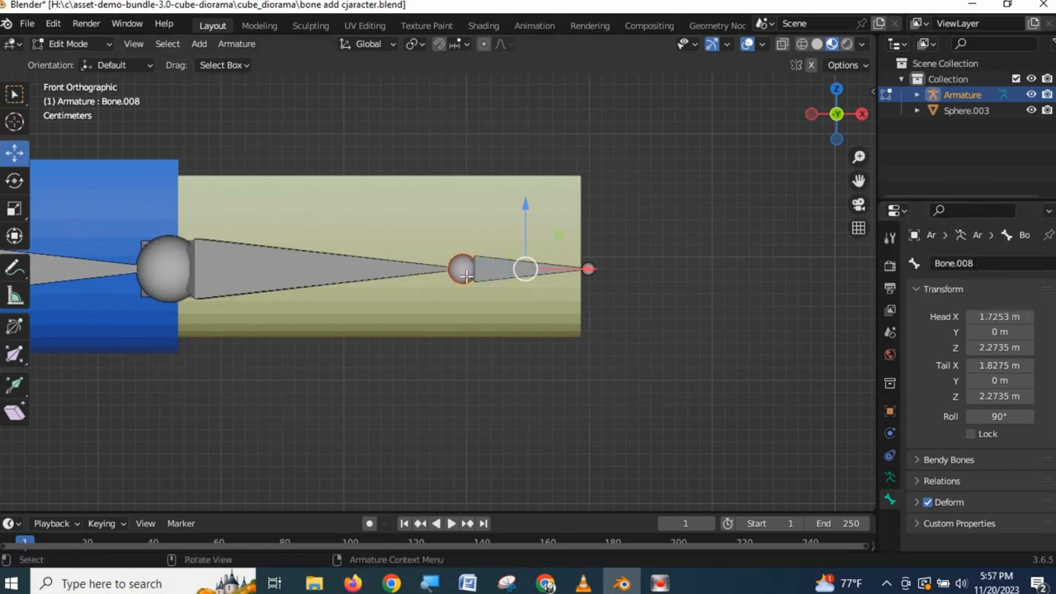
key("h")
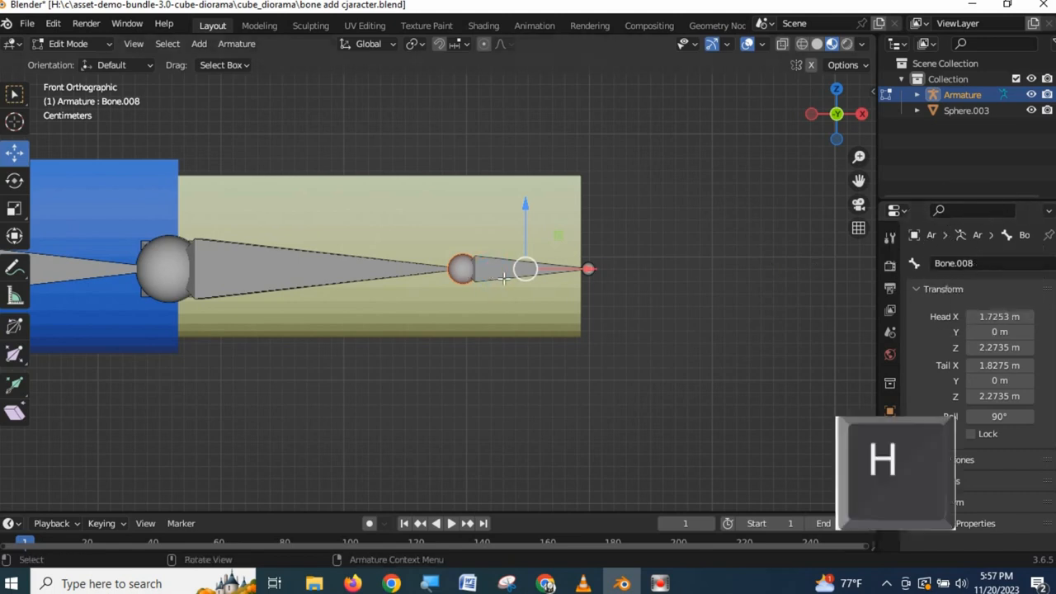
key("h")
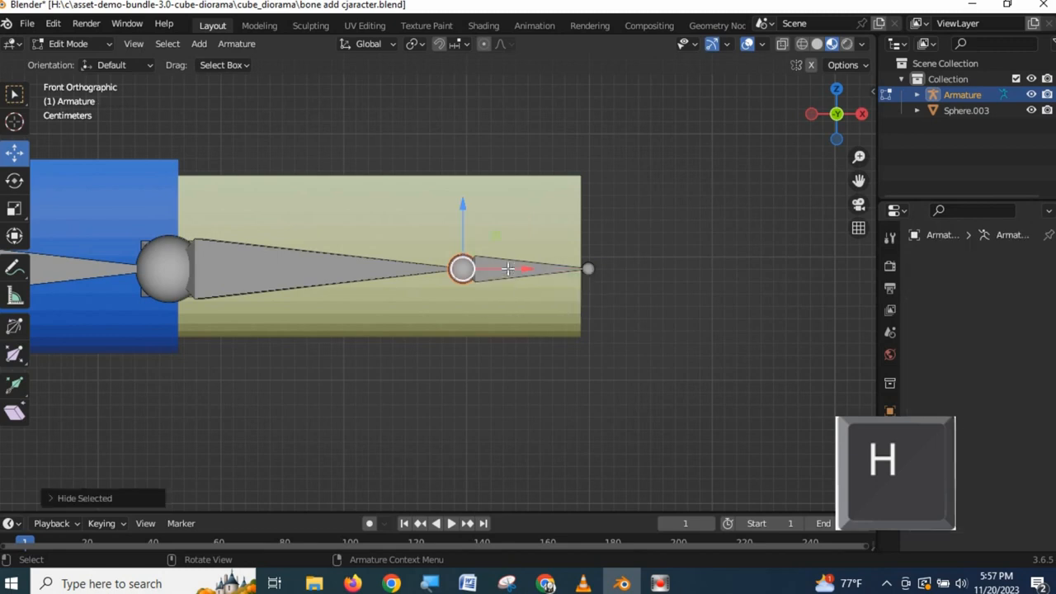
left_click(508, 269)
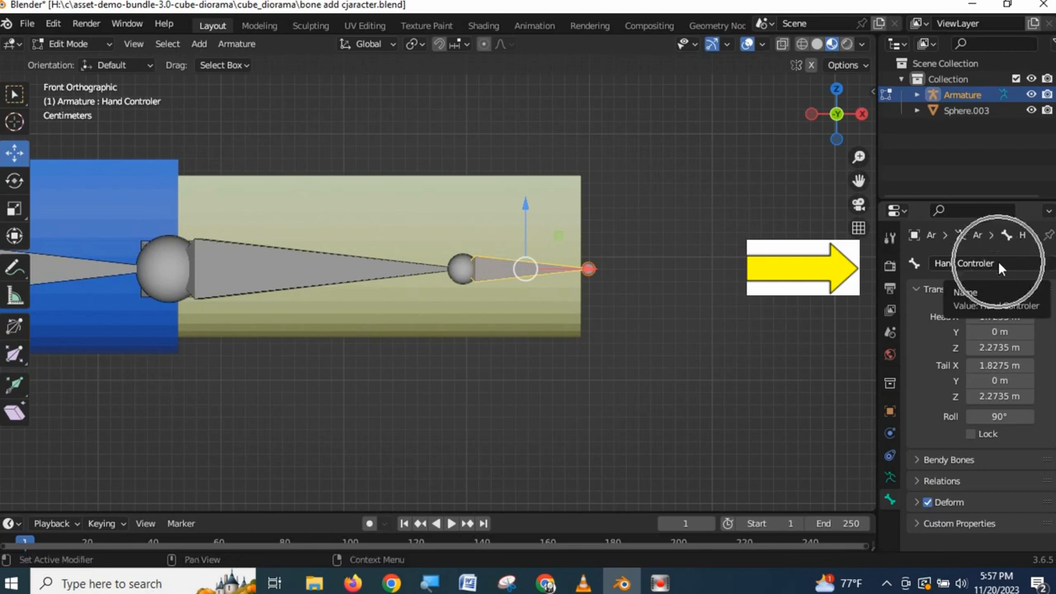
key("alt+h")
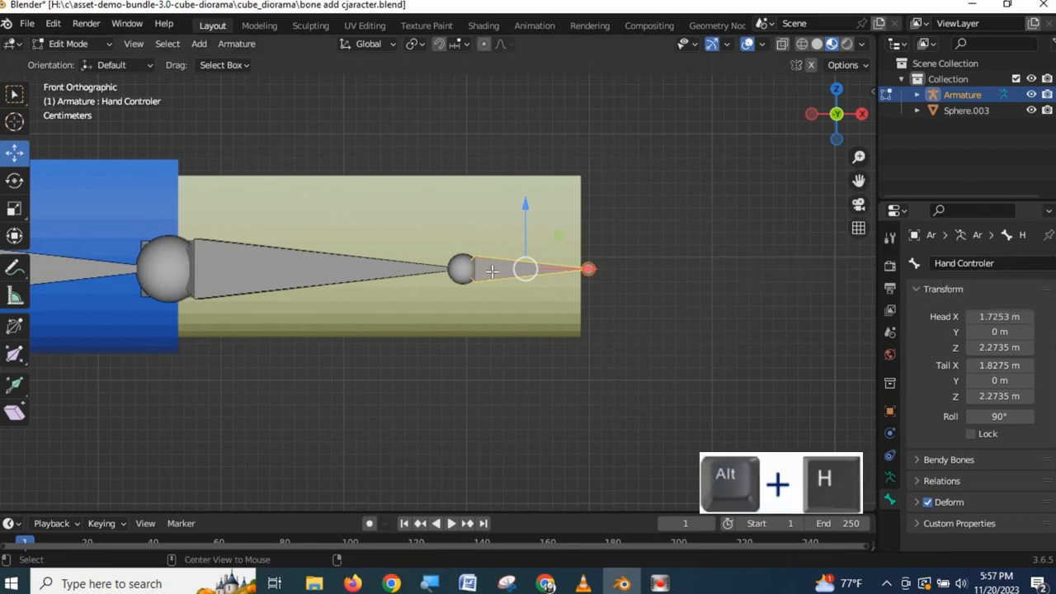
key("alt+h")
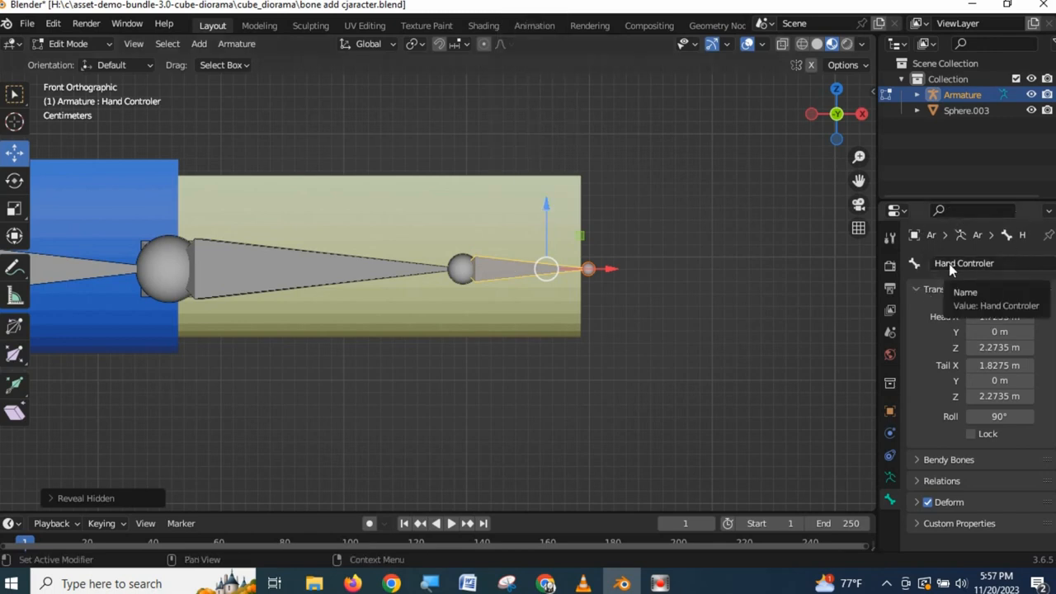
Move the Hand Controler bone up along Z by about 0.056 m
left_click_drag(545, 204, 544, 134)
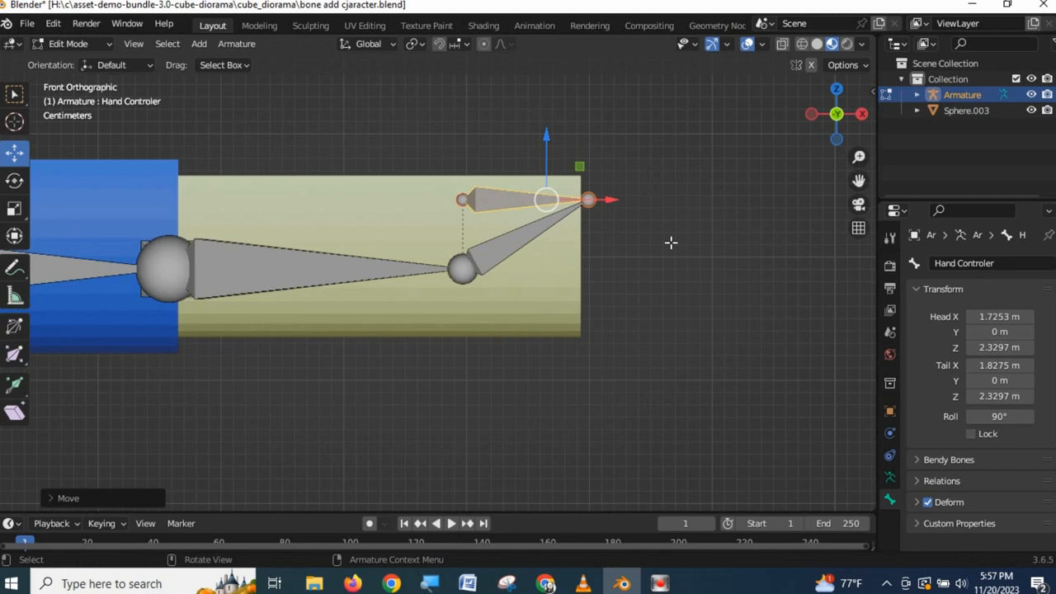
Undo the last move of the Hand Controler bone
key("ctrl+z")
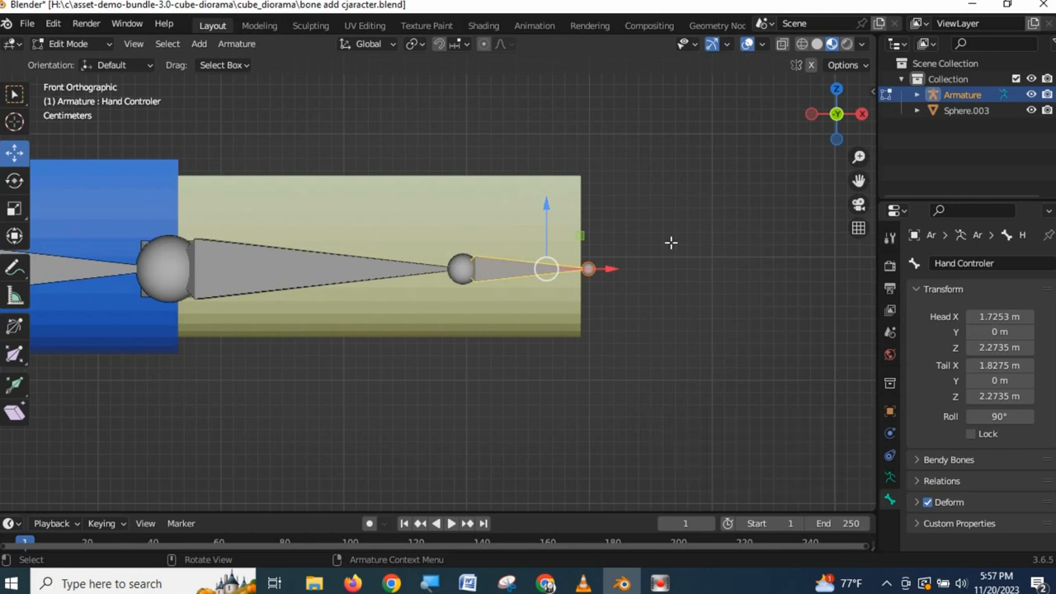
Display the armature's bones as Stick and inspect the overlapping hand bones at the end of the arm
left_click(890, 479)
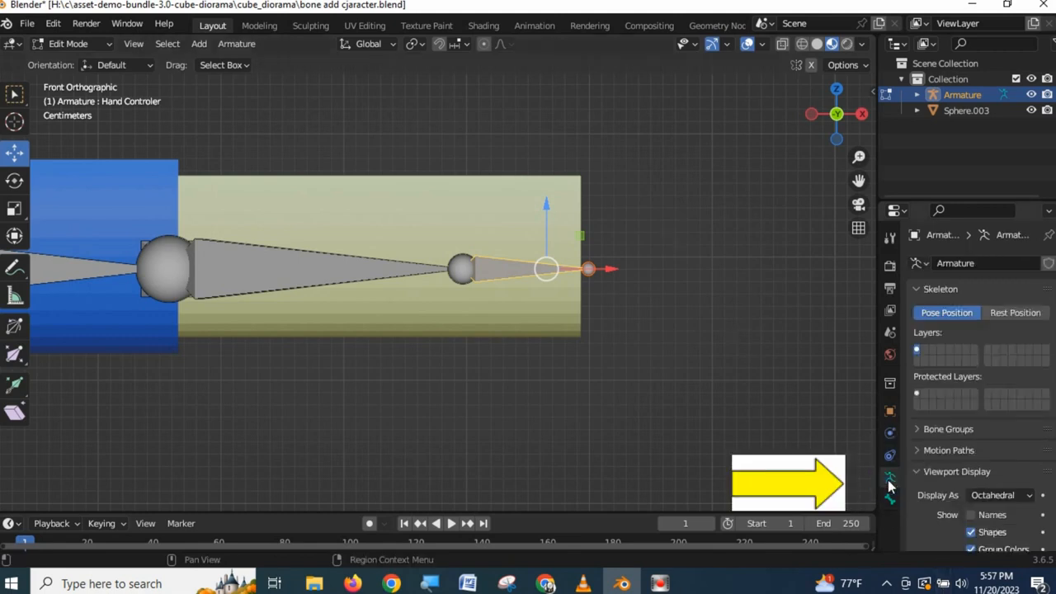
left_click(1030, 497)
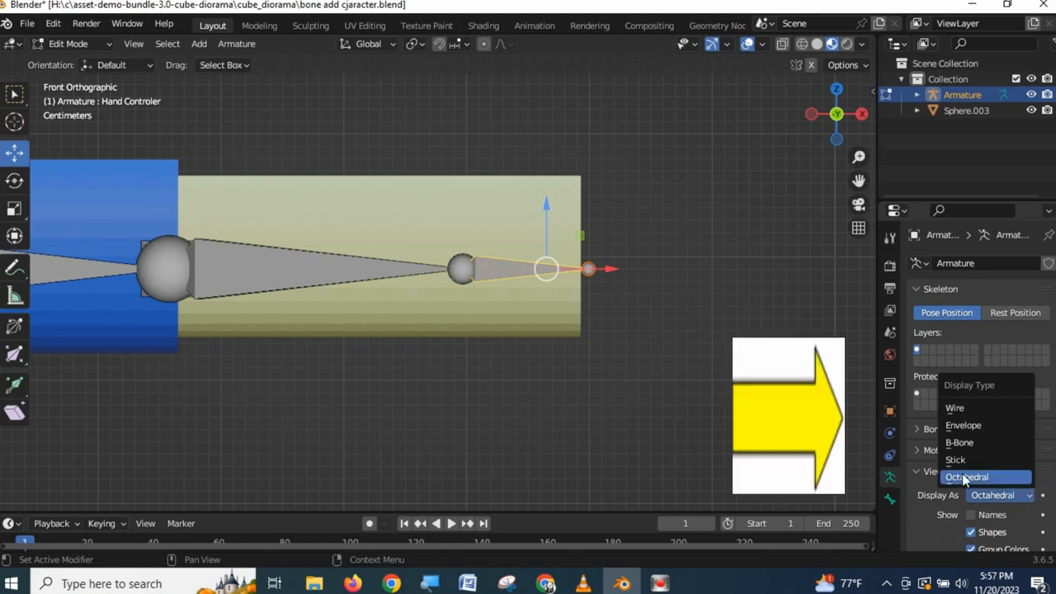
left_click(997, 479)
left_click(1027, 498)
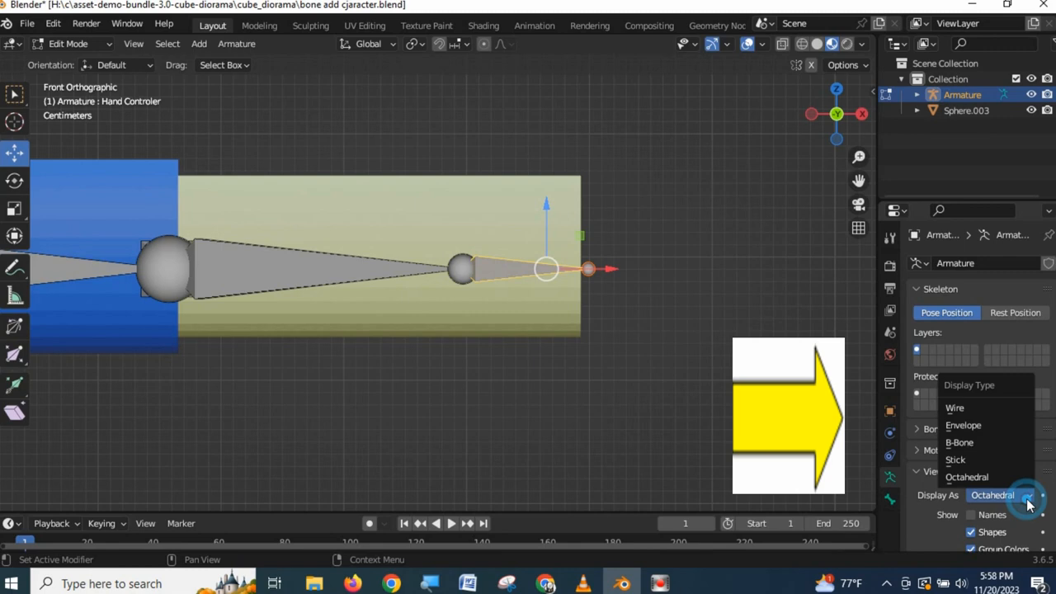
left_click(973, 460)
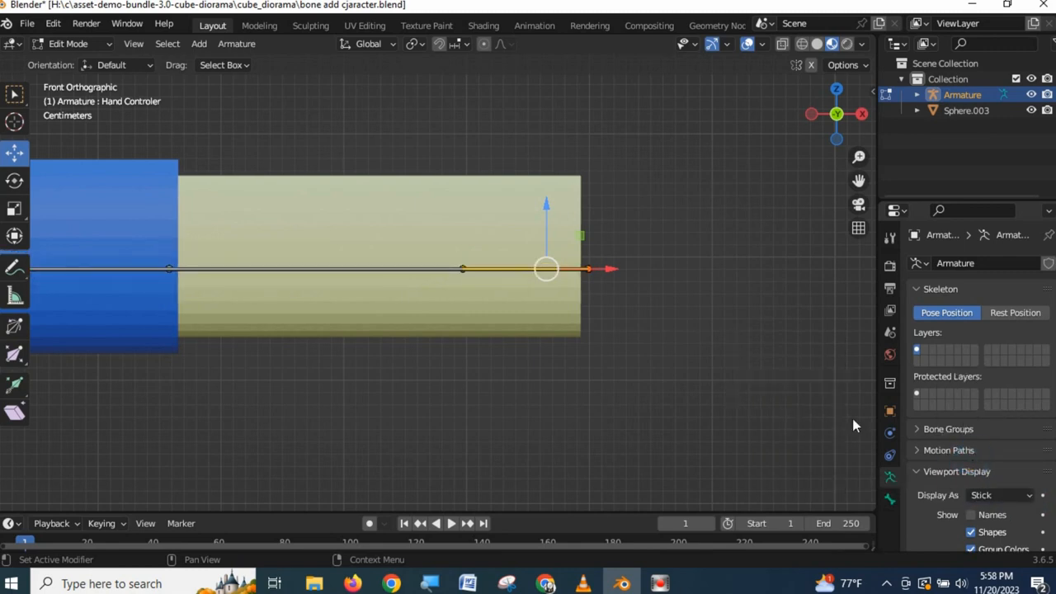
scroll(538, 313, "down", 5)
scroll(537, 313, "up", 2)
scroll(537, 313, "up", 13)
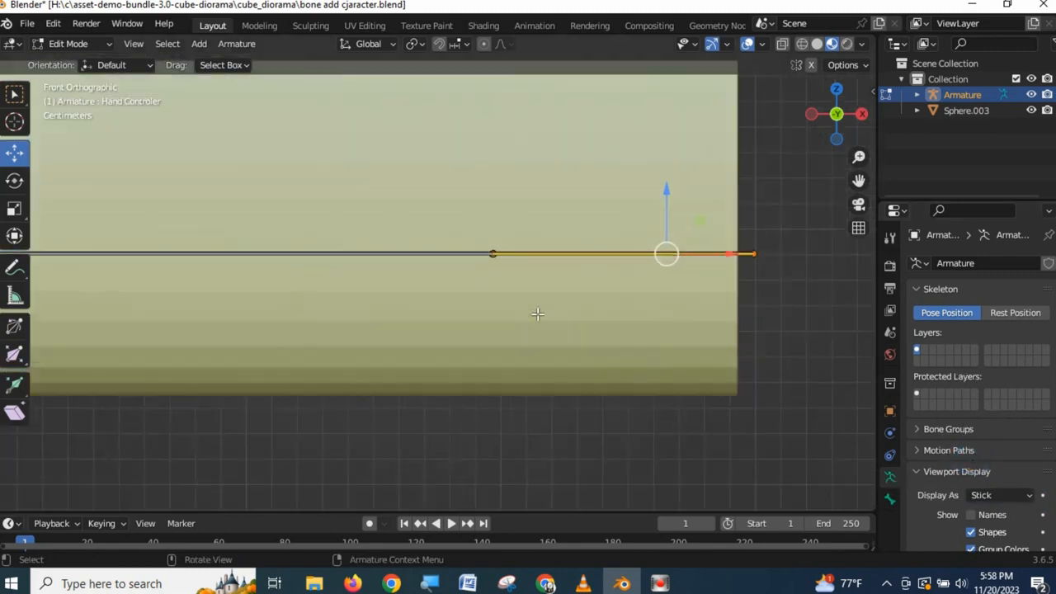
scroll(537, 314, "down", 2)
Try the B-Bone and Wire display types on the armature to compare how the arm bones are drawn
left_click(1012, 494)
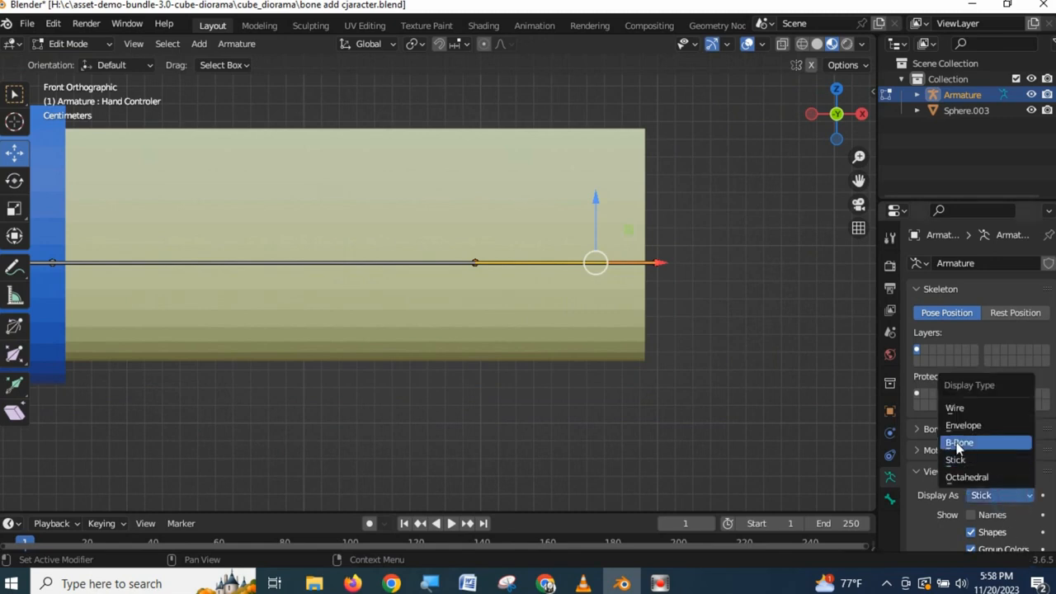
left_click(956, 441)
scroll(557, 317, "down", 10)
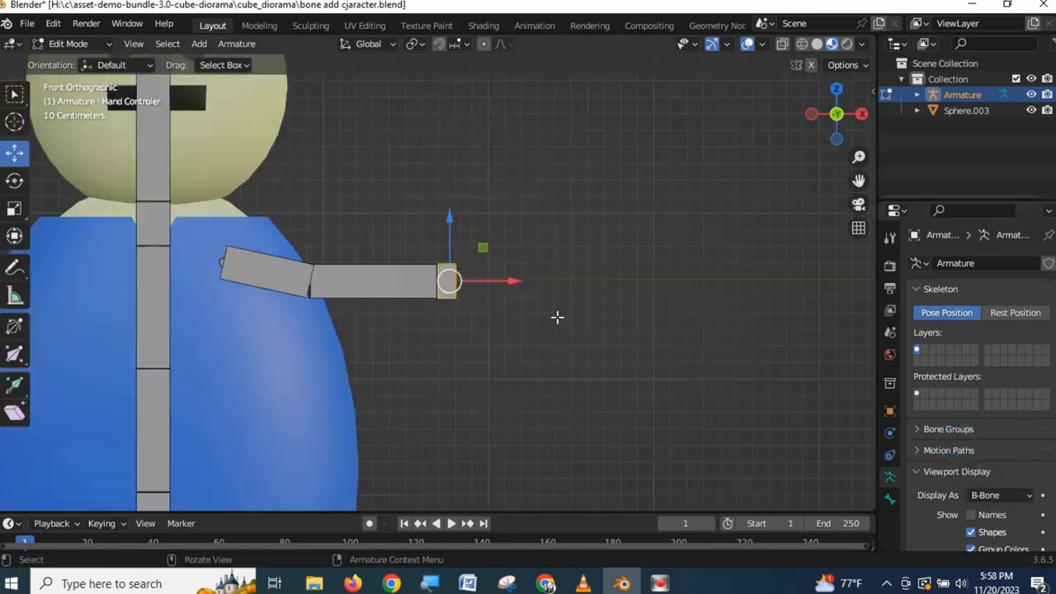
left_click(1007, 495)
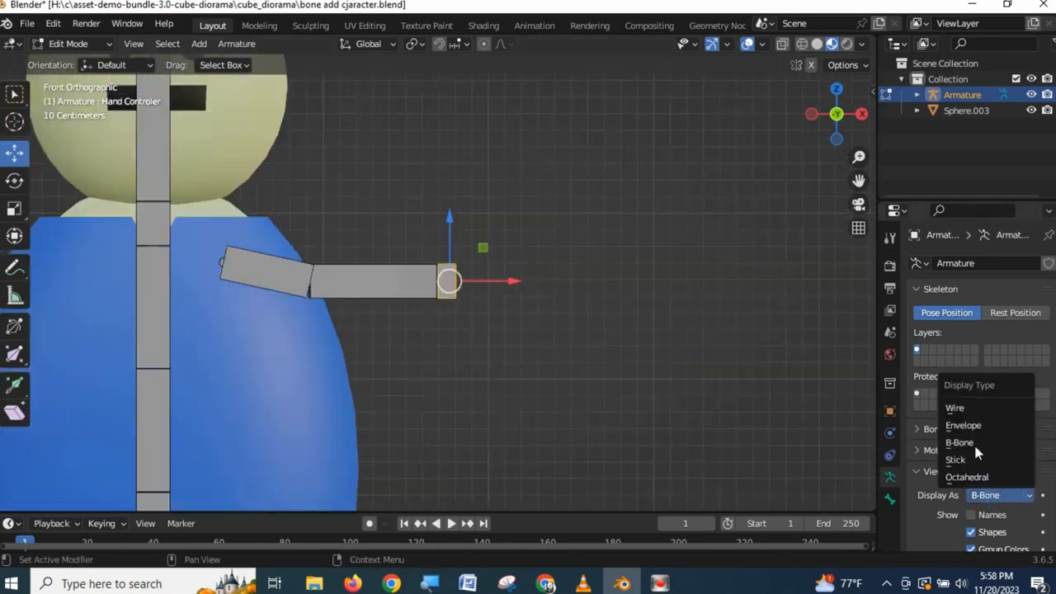
left_click(965, 410)
scroll(296, 284, "up", 5)
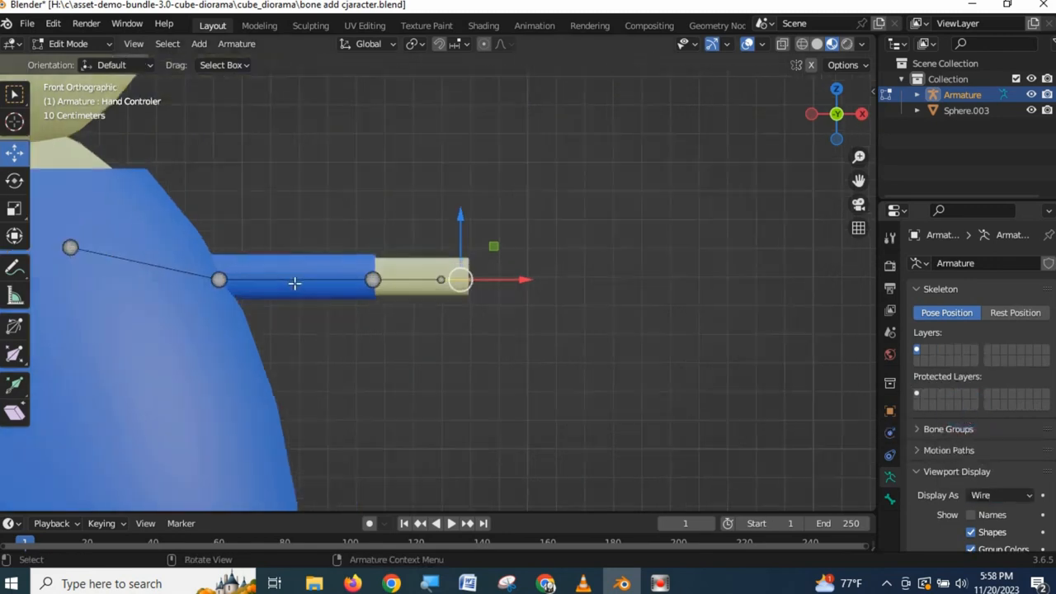
scroll(297, 283, "down", 5)
Set the armature's viewport display to B-Bone and view the hand end of the arm in perspective
left_click(1006, 495)
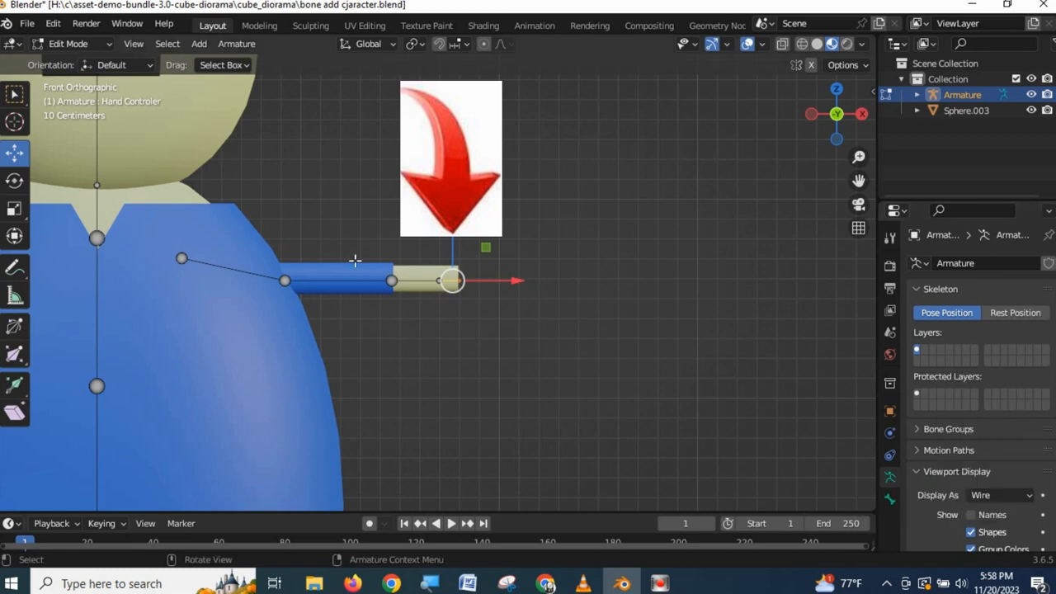
left_click(1024, 496)
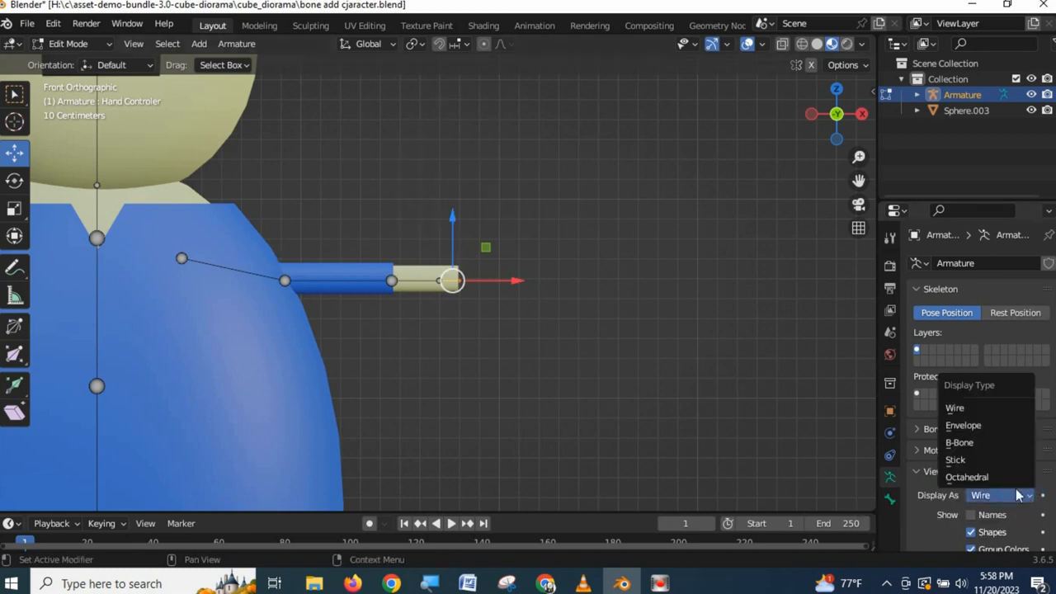
left_click(965, 443)
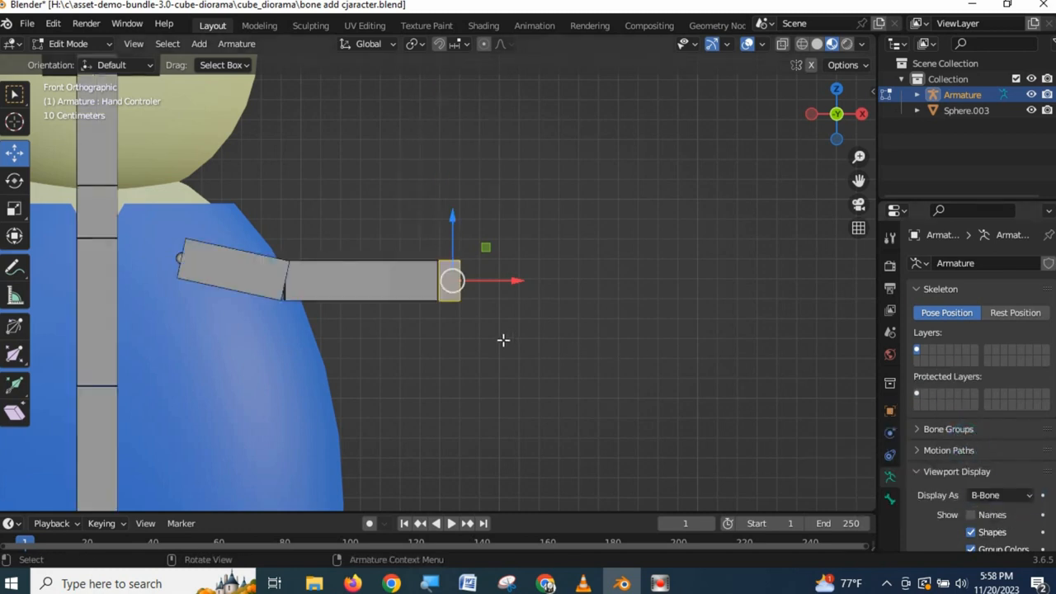
middle_click_drag(453, 347, 561, 344, "shift")
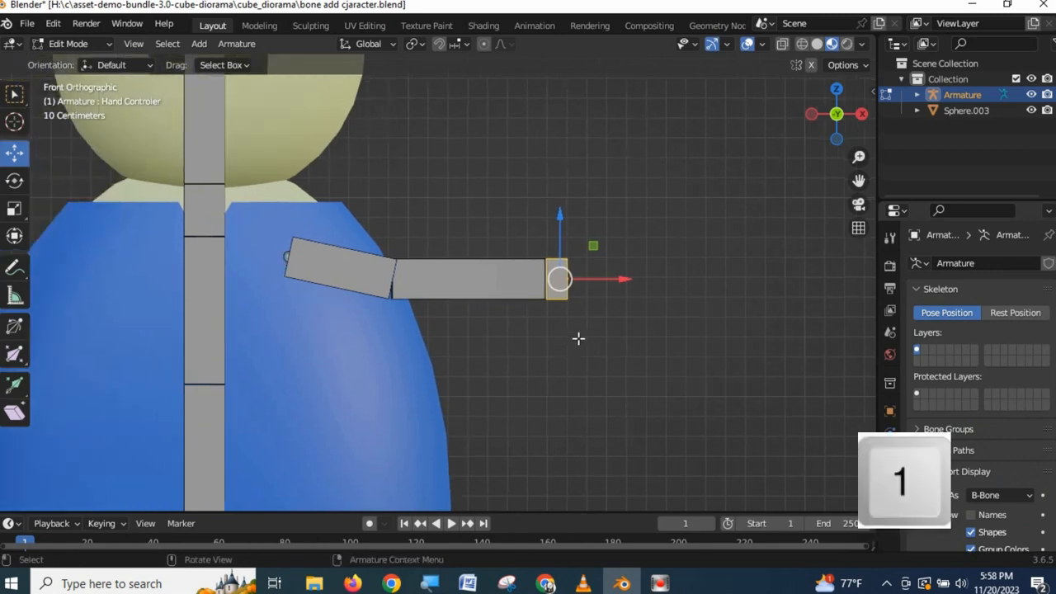
scroll(619, 324, "up", 2)
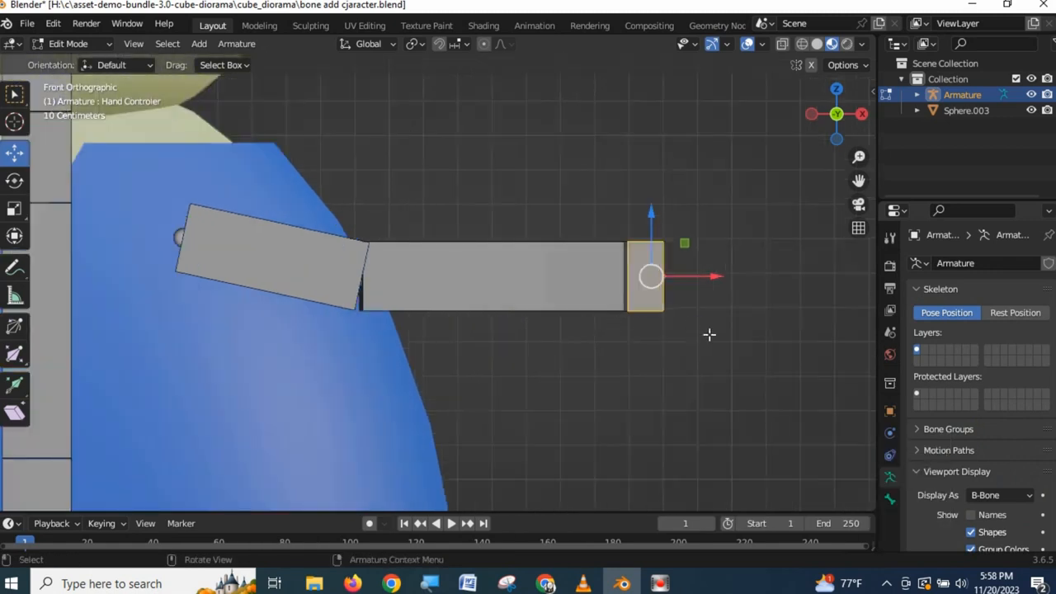
middle_click_drag(710, 338, 541, 341)
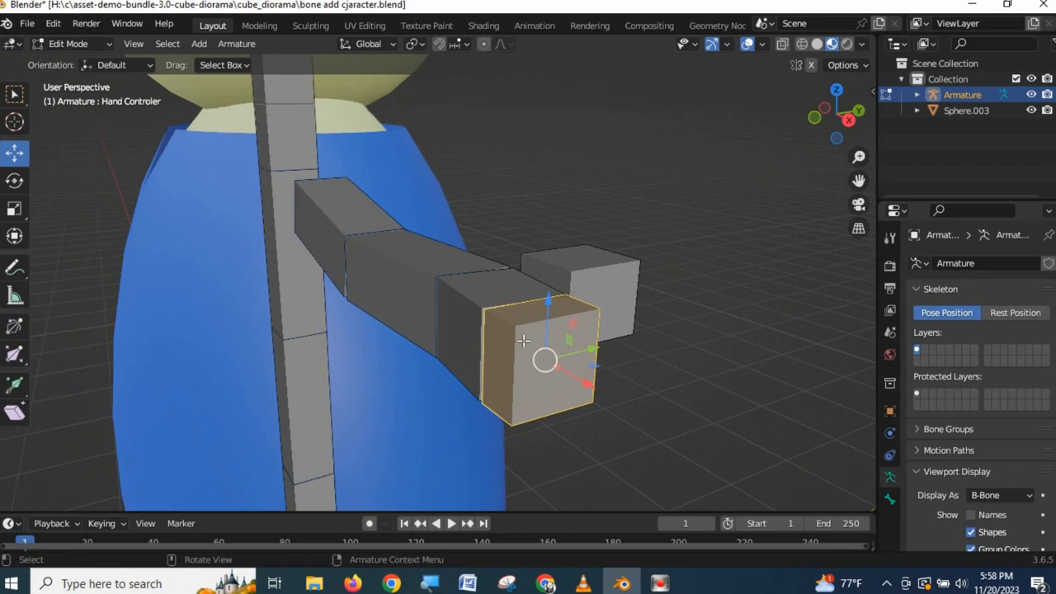
Hide the original hand bone, Bone.008, and select the overlapping Hand Controler bone
left_click(700, 397)
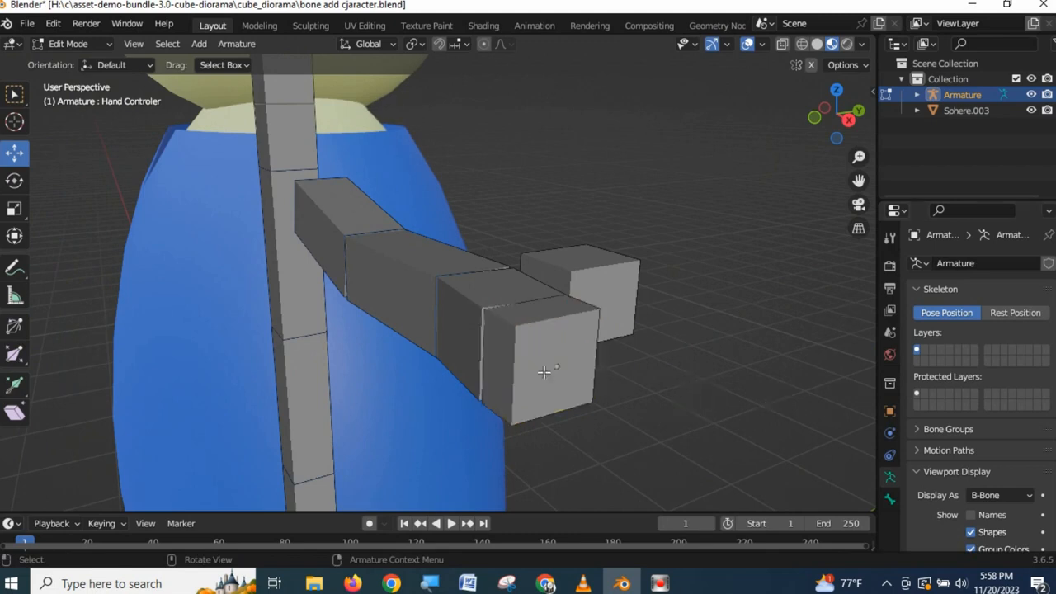
left_click(509, 366)
left_click(890, 499)
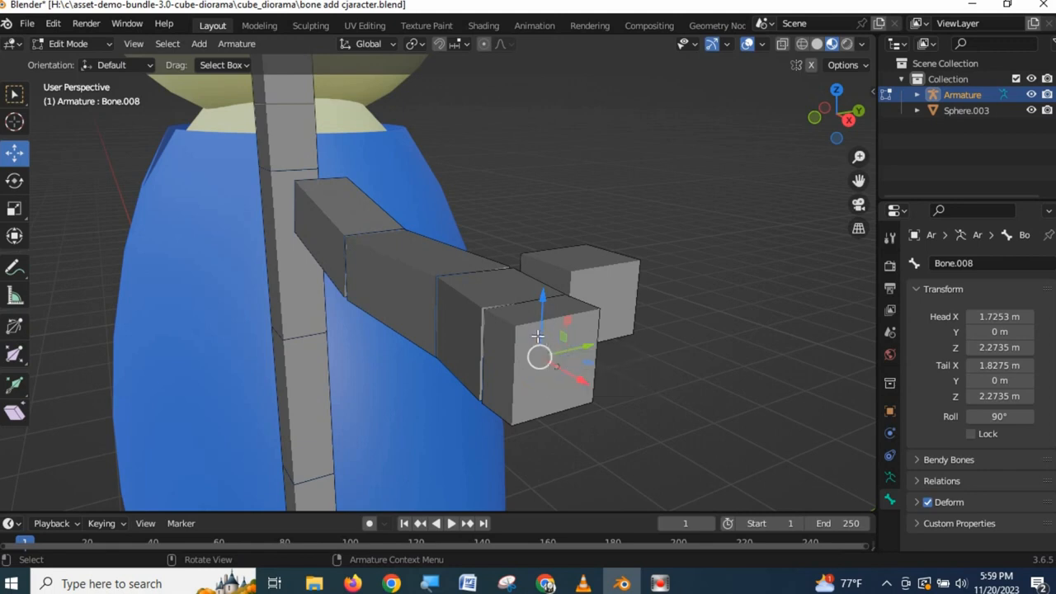
left_click(536, 333)
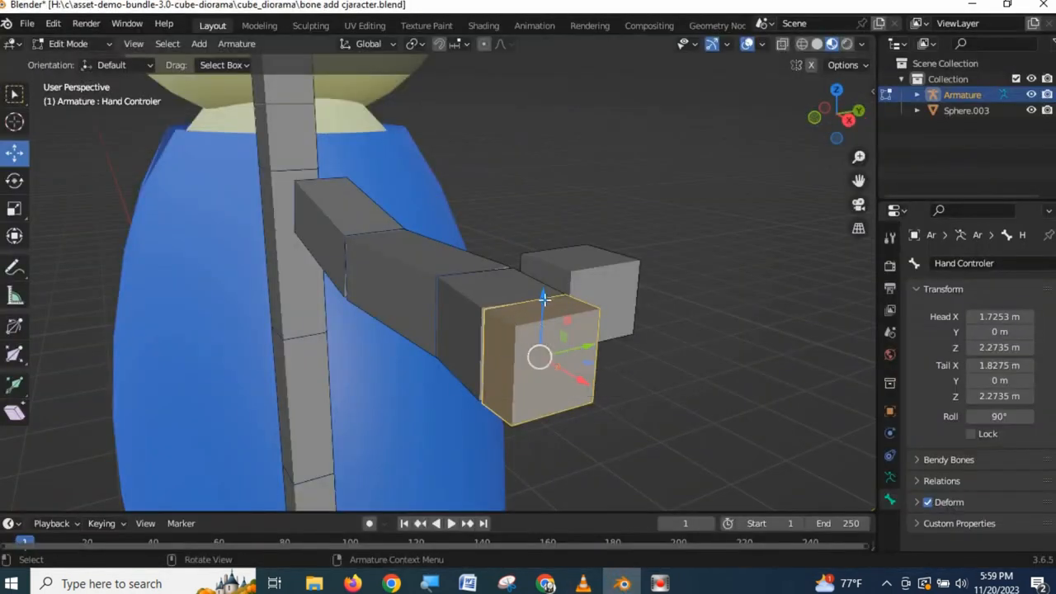
Move the Hand Controler bone up along Z by about 0.41 m to show its parent link, and undo the move
left_click_drag(541, 301, 582, 85)
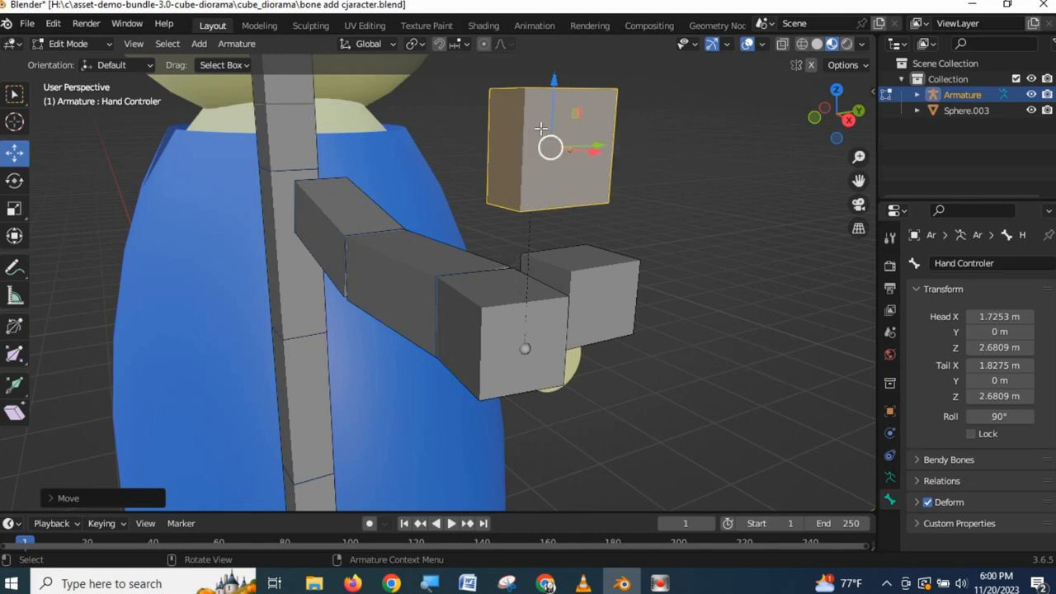
key("ctrl")
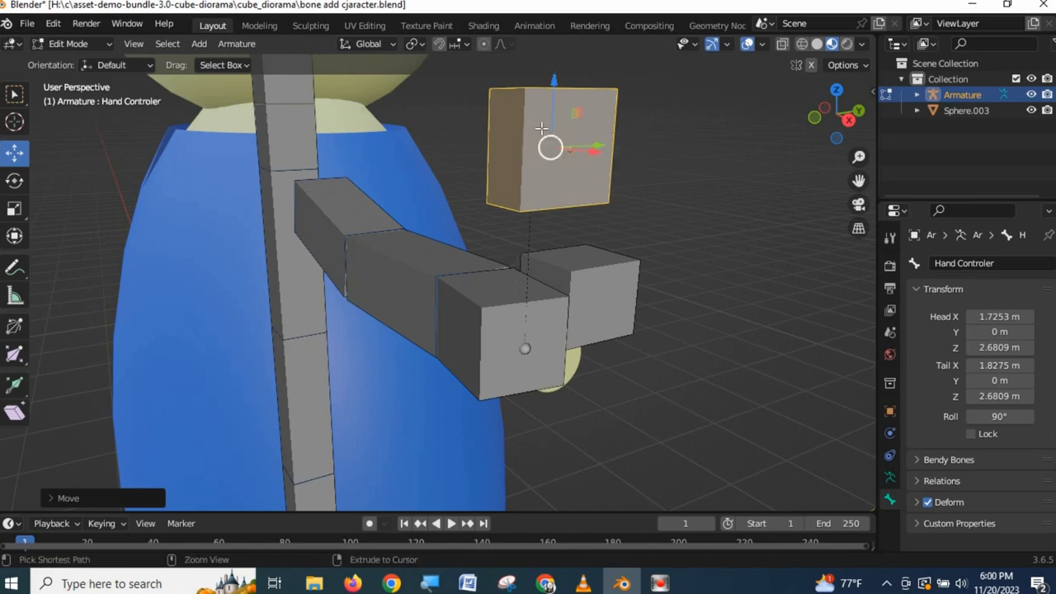
key("ctrl+z")
Clear the Hand Controler bone's parent and test it with an upward move that is undone
key("alt+p")
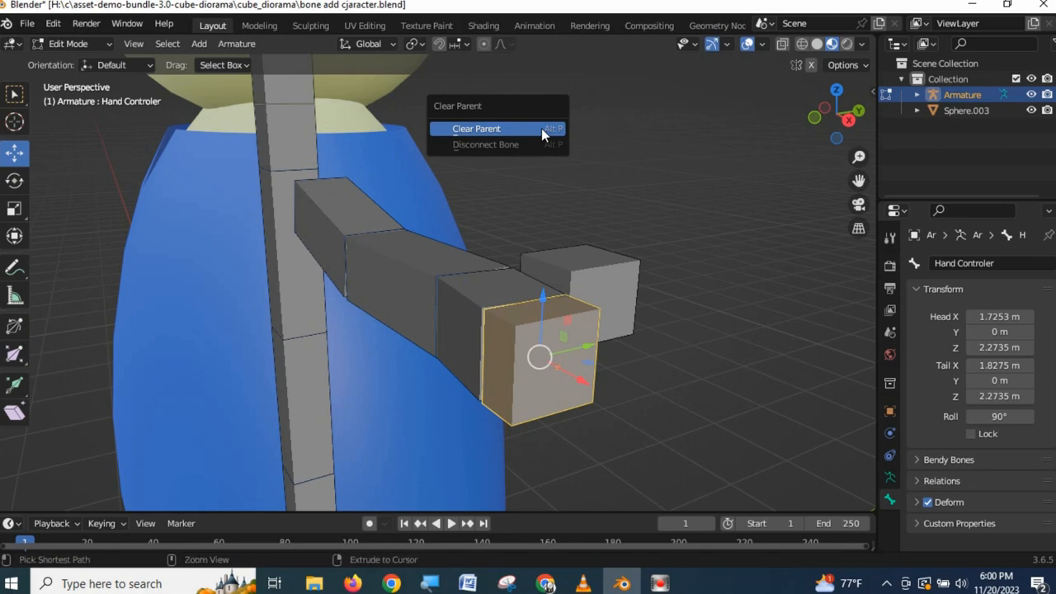
left_click(495, 128)
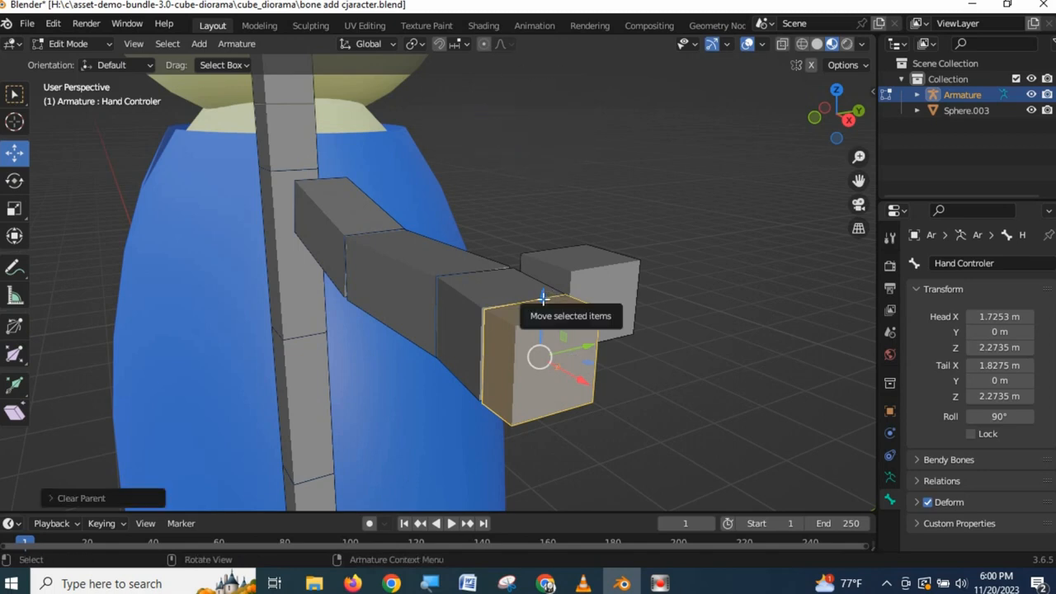
left_click_drag(543, 297, 569, 88)
key("ctrl+z")
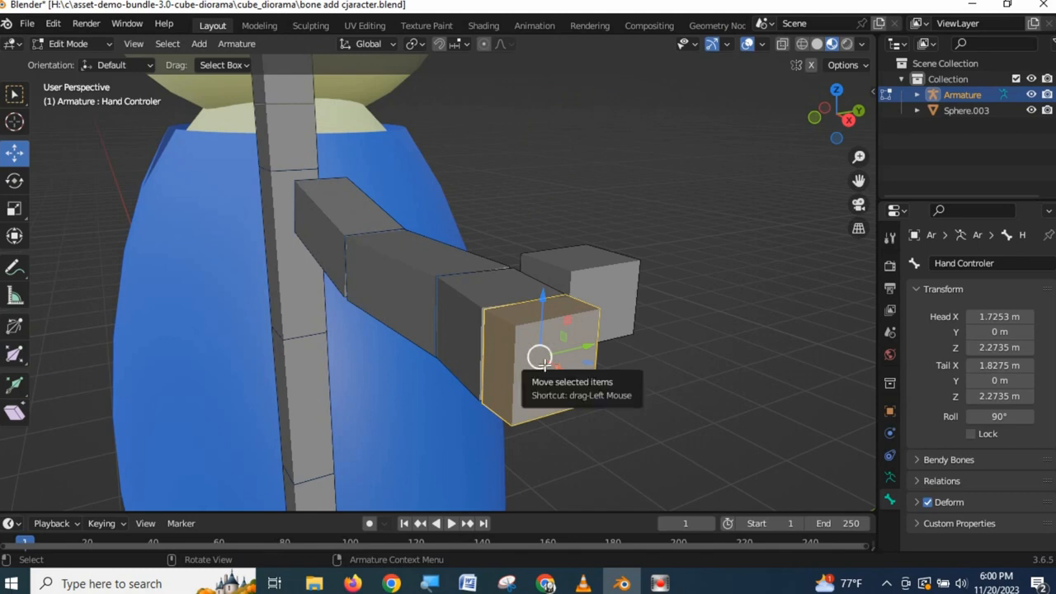
Scale up the Hand Controler's B-Bone display size uniformly by a factor of about 1.36
key("ctrl+alt+s")
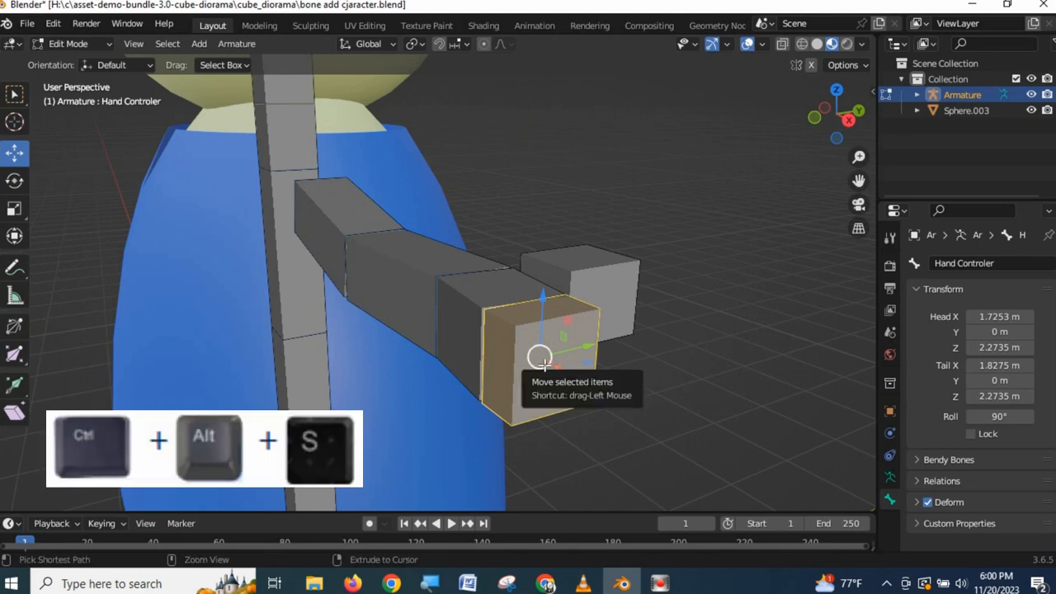
key("ctrl+alt+s")
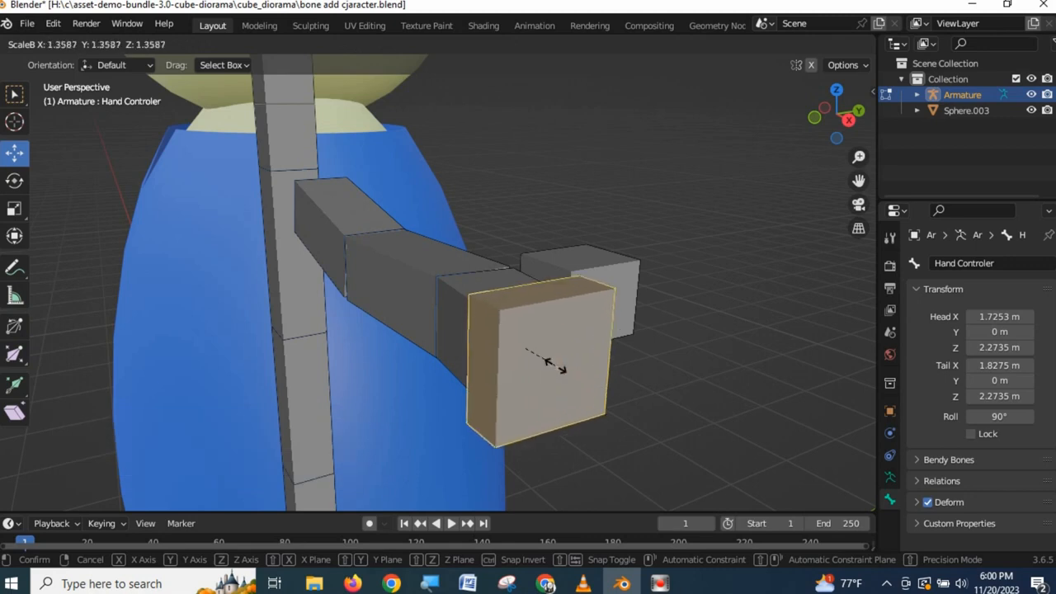
left_click(546, 363)
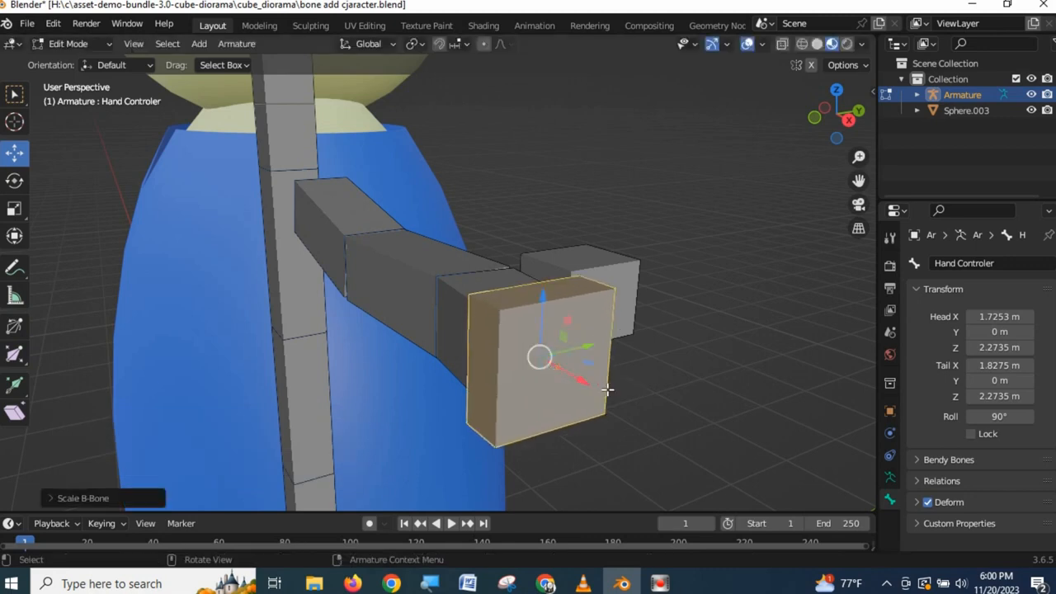
Flatten the Hand Controler's B-Bone display shape along Z so that it is lower than the original hand bone
key("ctrl+alt+s")
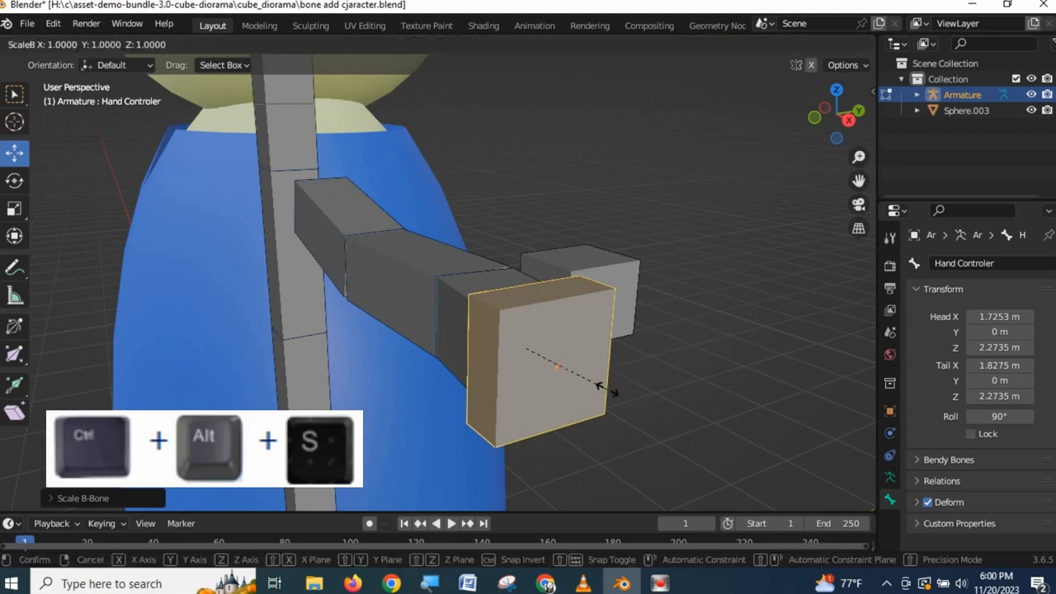
key("z")
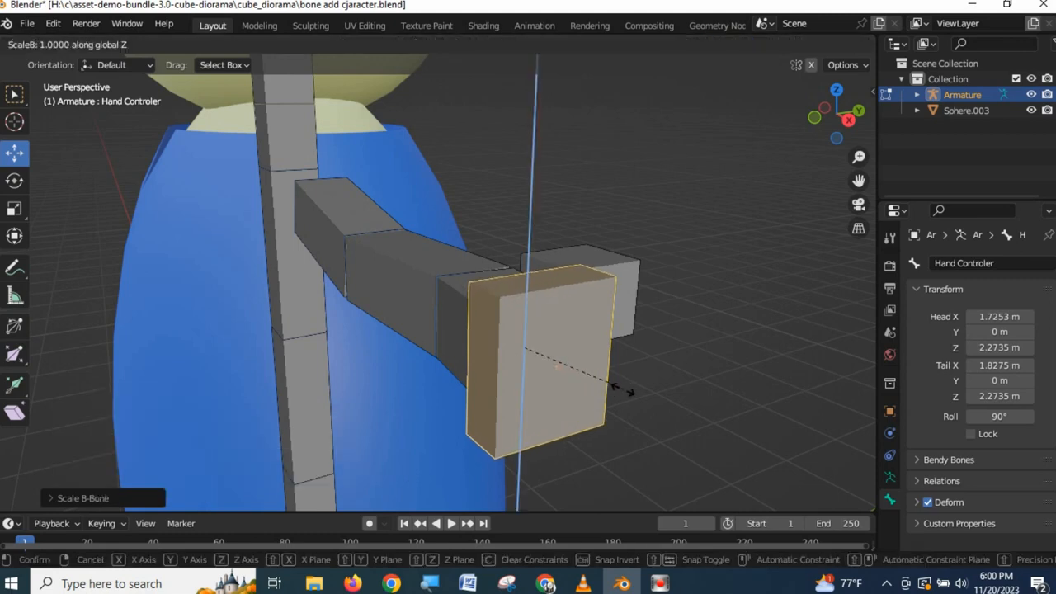
left_click(565, 378)
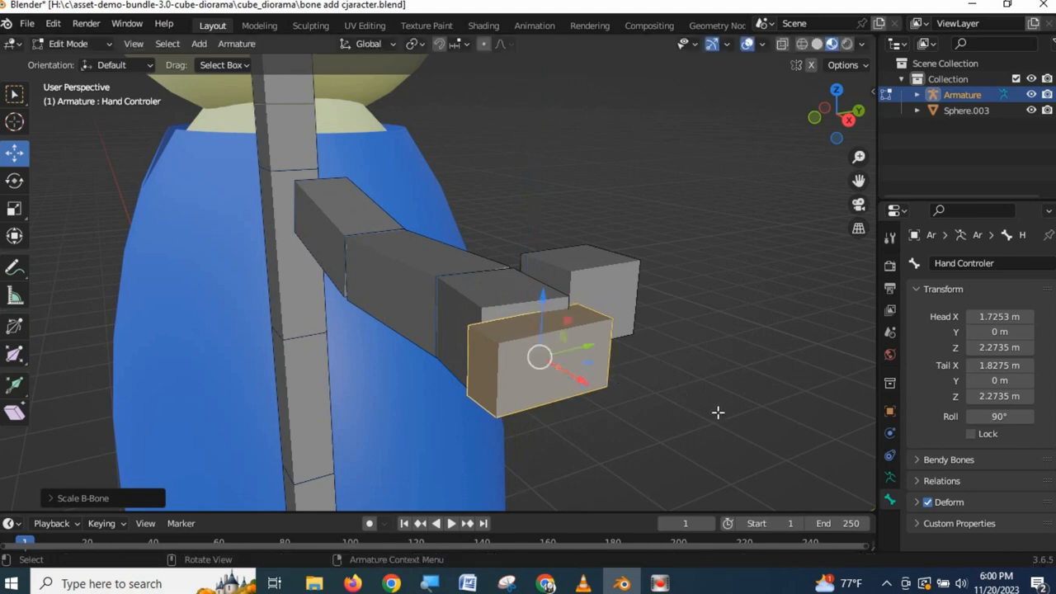
Reveal the hidden hand bone and select the two overlapping hand bones in turn to check their names
key("alt+h")
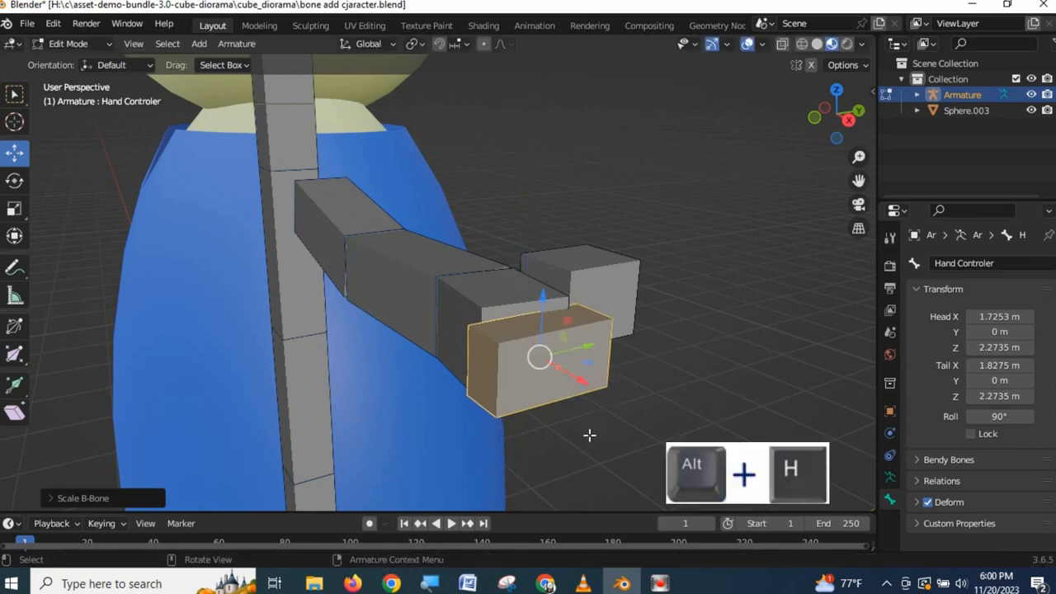
key("alt+h")
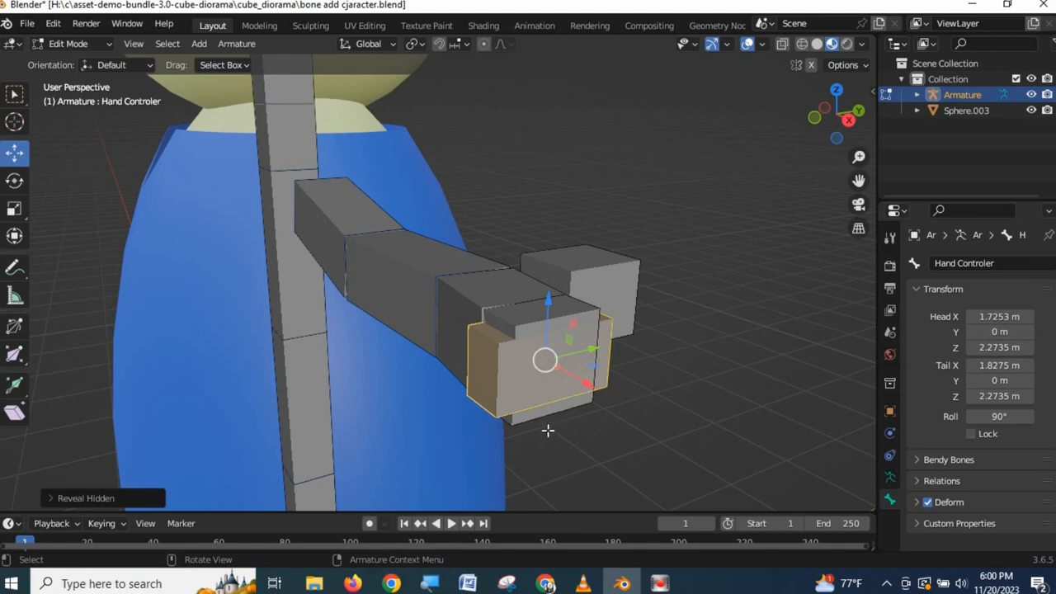
left_click(541, 322)
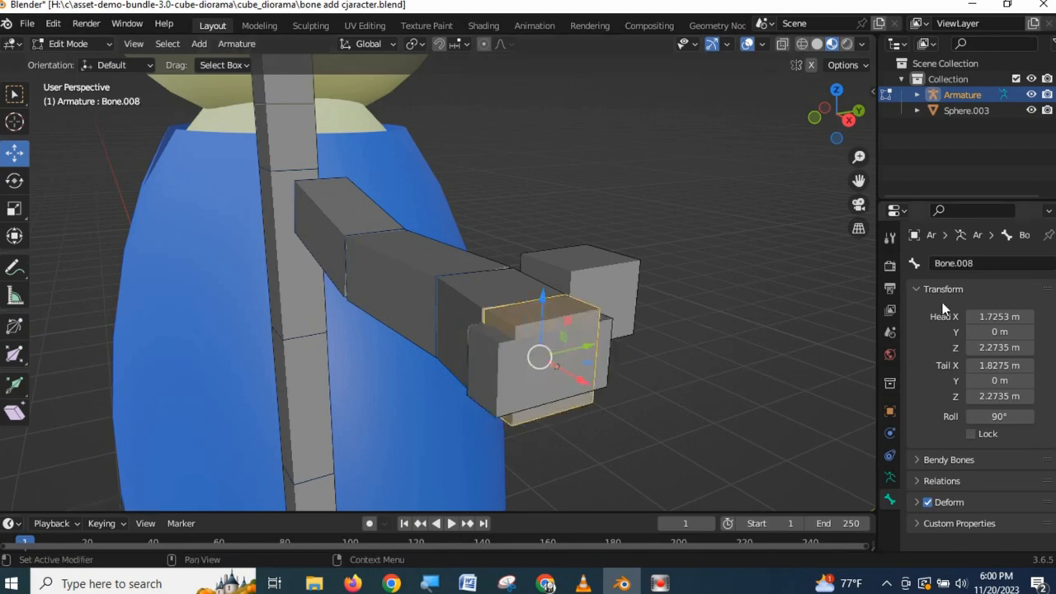
left_click(509, 366)
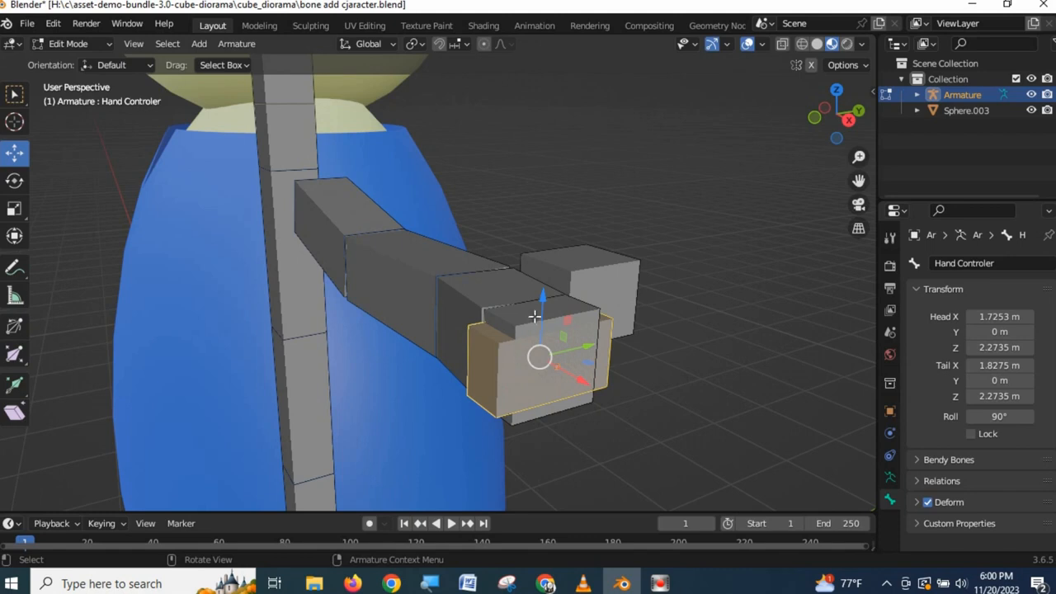
left_click(542, 314)
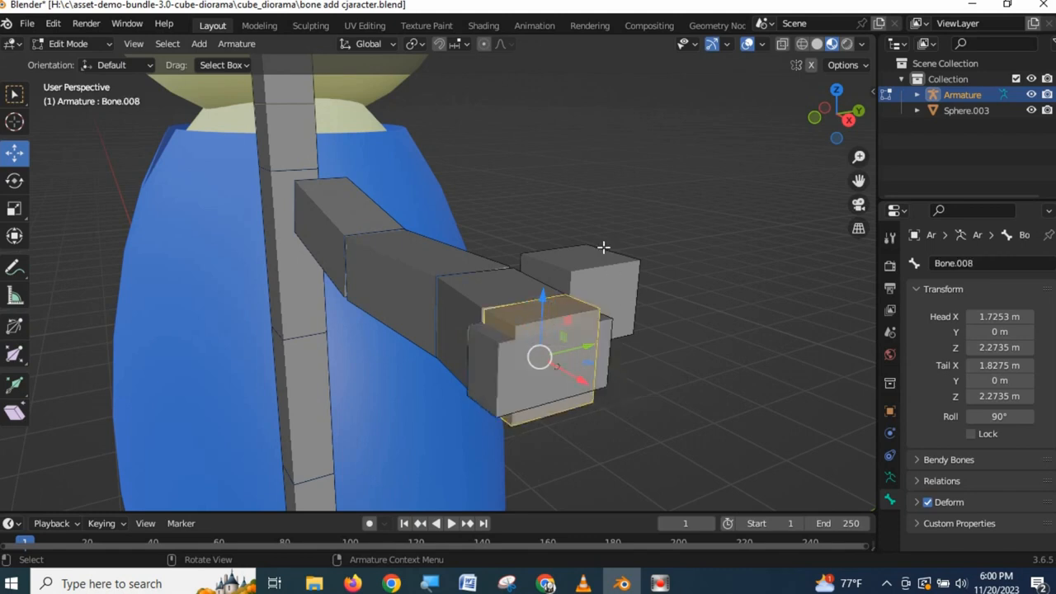
Set the armature's viewport display type to Octahedral
scroll(616, 318, "down", 10)
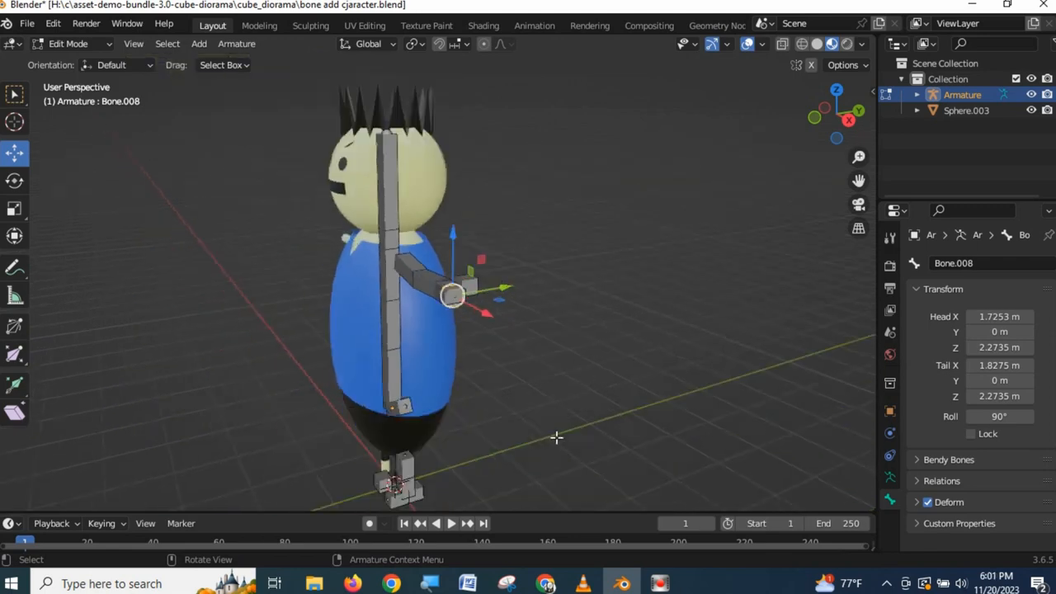
middle_click_drag(494, 486, 682, 453)
scroll(495, 322, "up", 5)
scroll(499, 266, "down", 2)
left_click(890, 477)
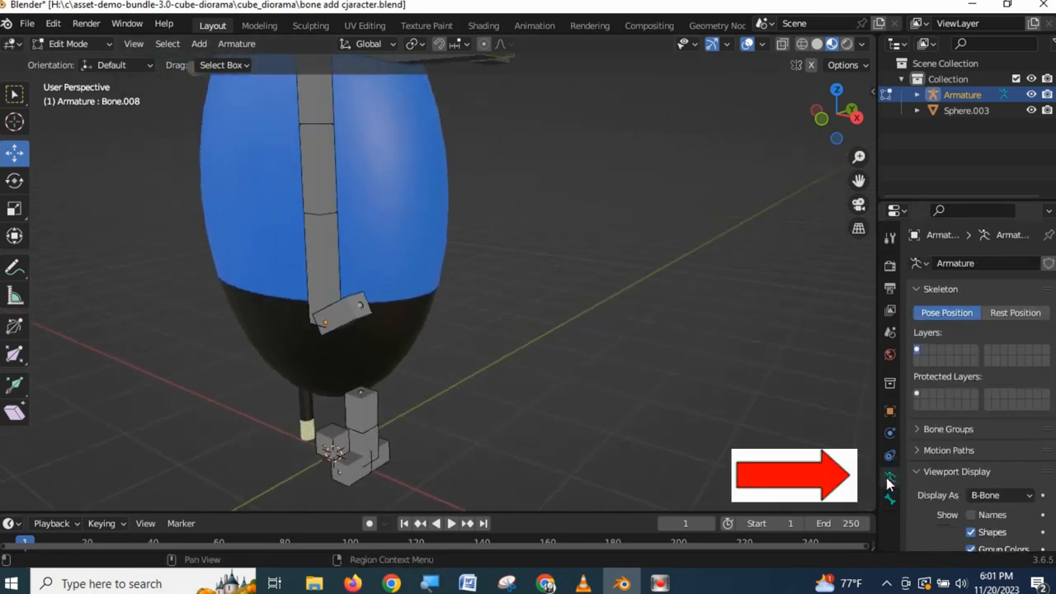
left_click(1017, 495)
left_click(956, 478)
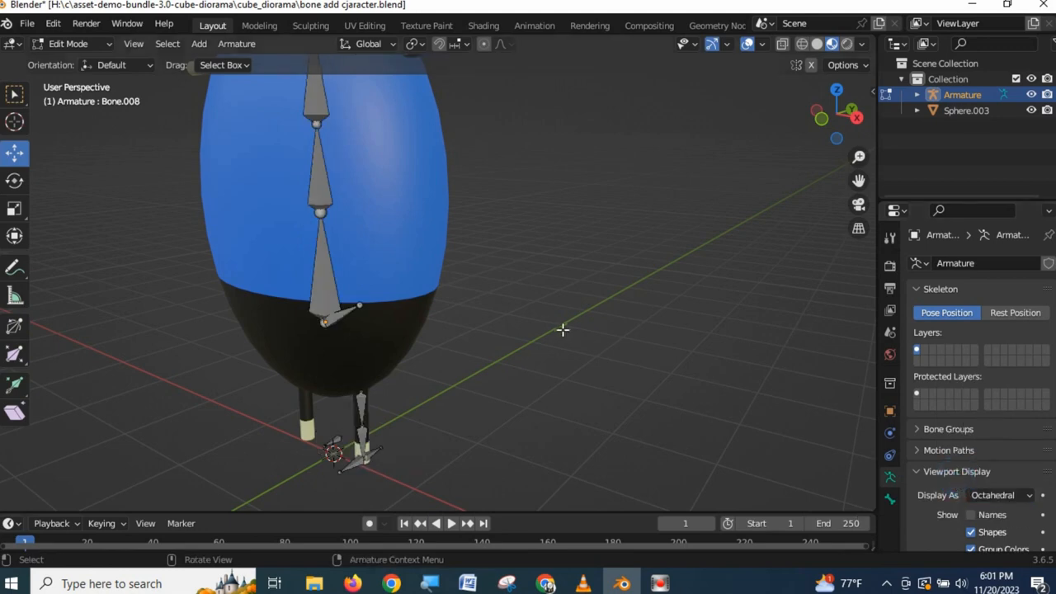
Extrude a new bone from the root joint of the lowest spine bone backward along the Y axis
key("3")
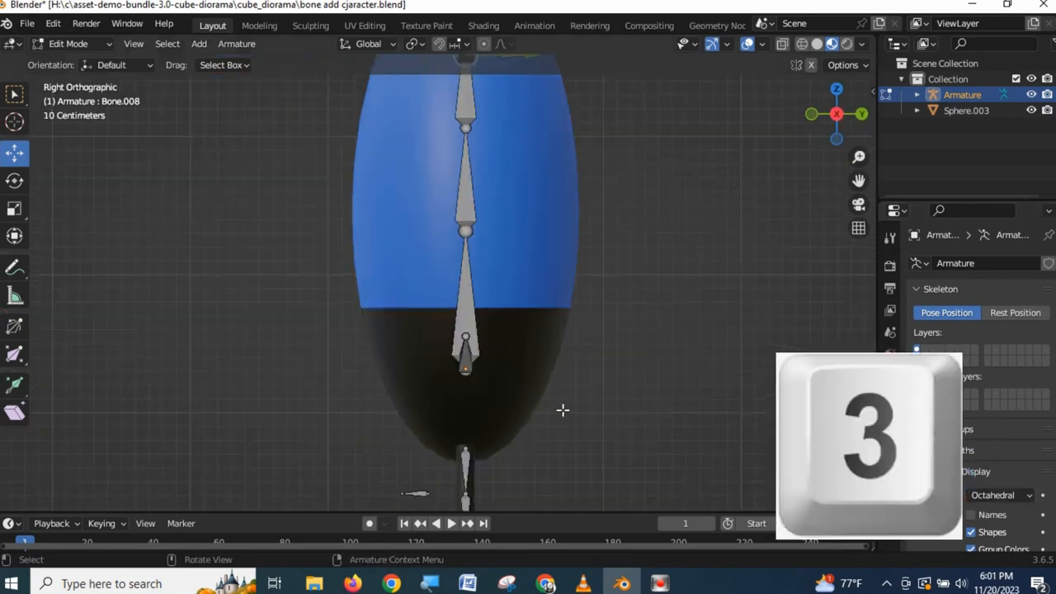
middle_click_drag(562, 410, 424, 339, "shift")
scroll(508, 332, "up", 5)
scroll(497, 341, "down", 5)
left_click(567, 293)
key("e")
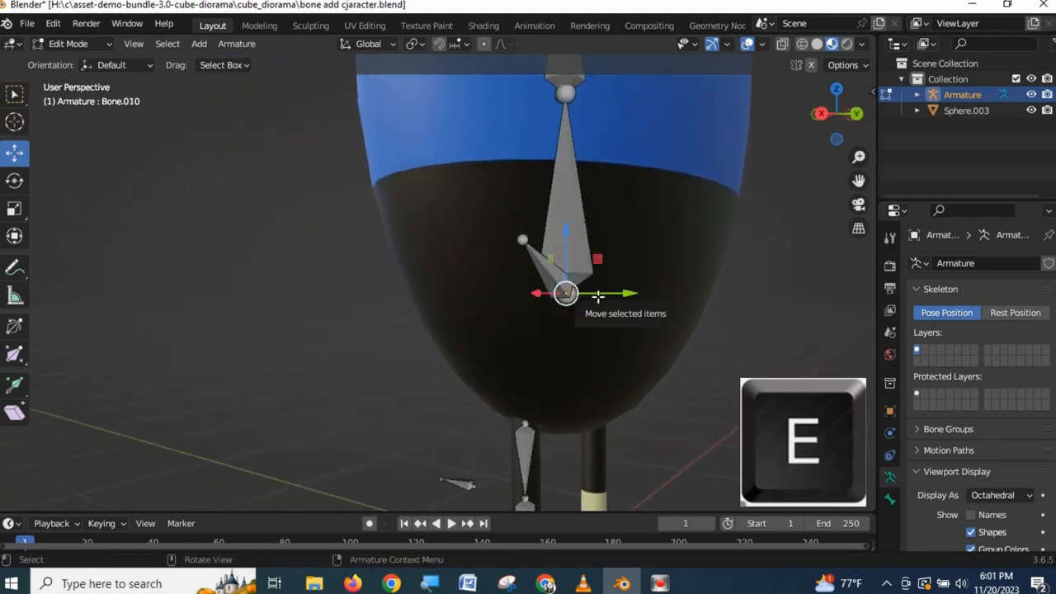
key("y")
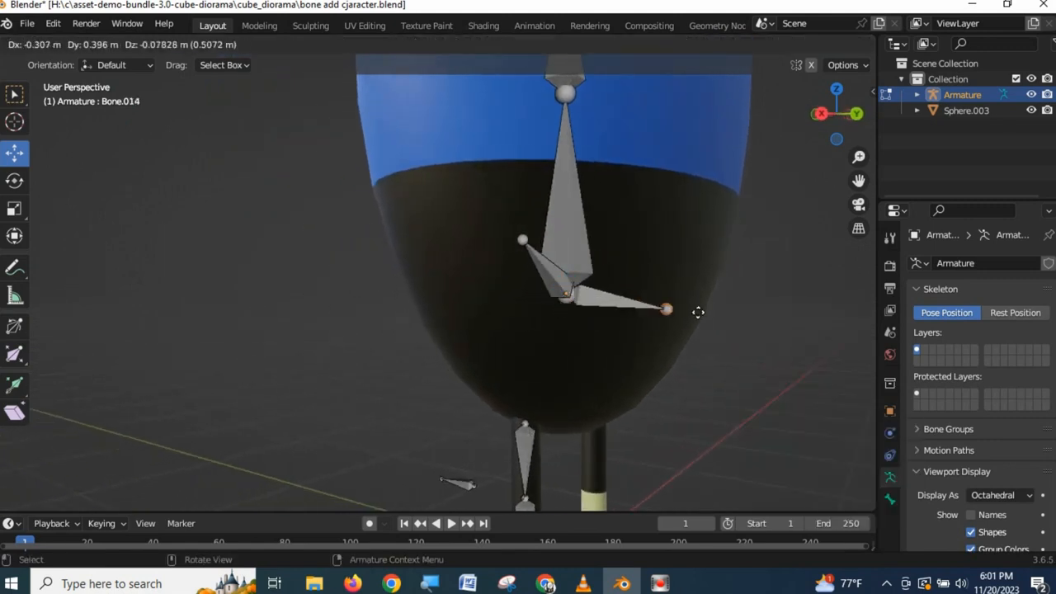
left_click(706, 314)
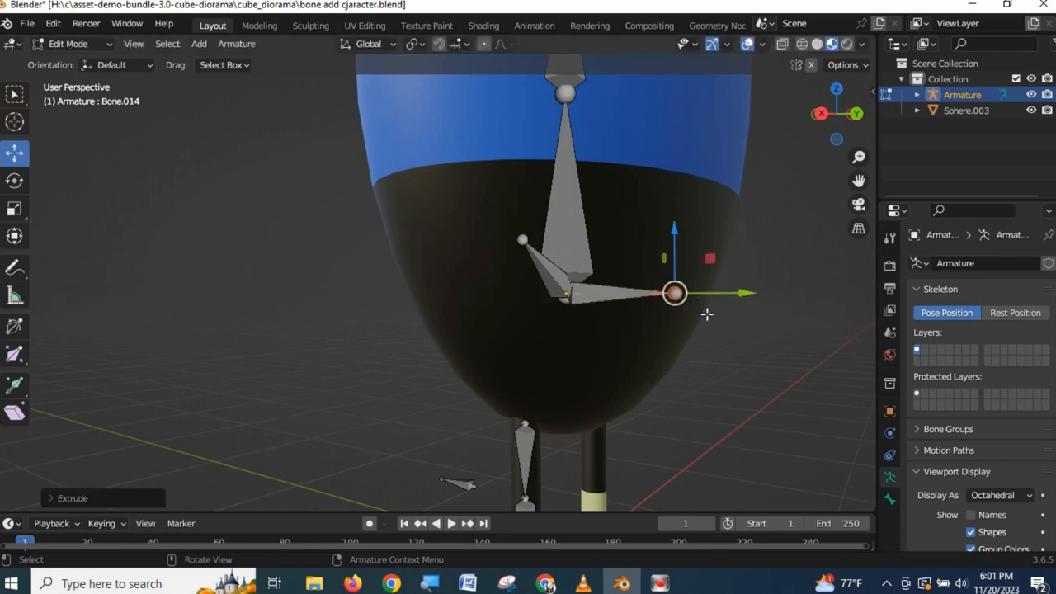
Try moving the newly extruded hip bone farther back along the Y axis and undo both moves
left_click(611, 297)
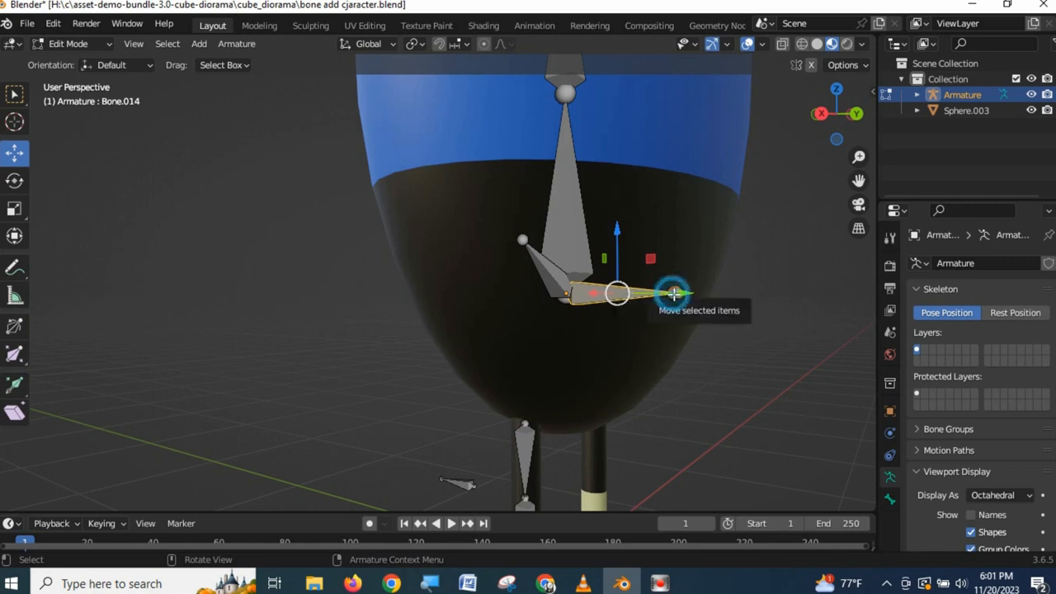
left_click_drag(677, 291, 792, 290)
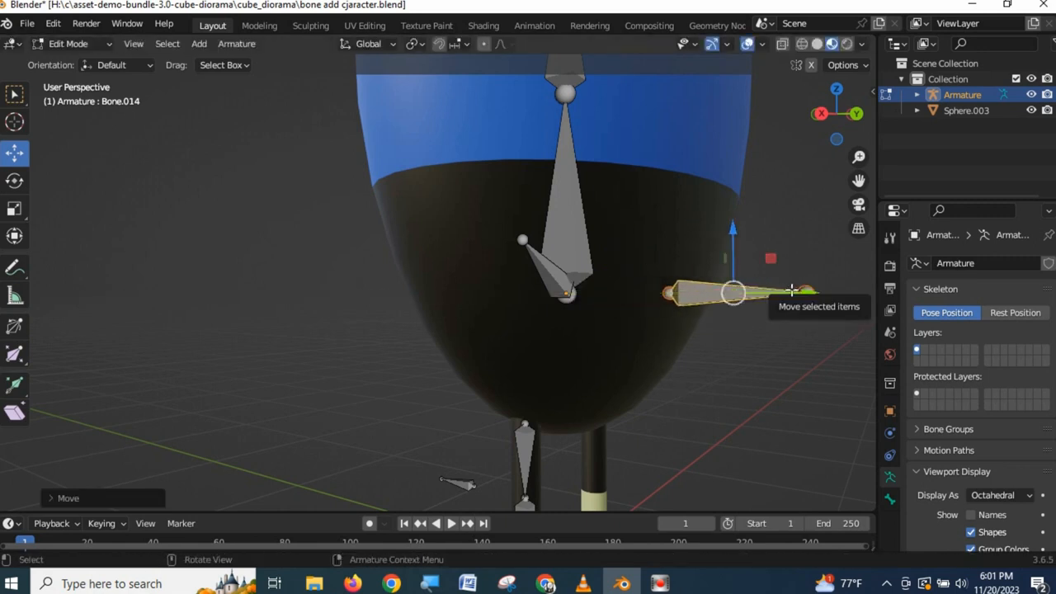
left_click_drag(728, 292, 784, 291)
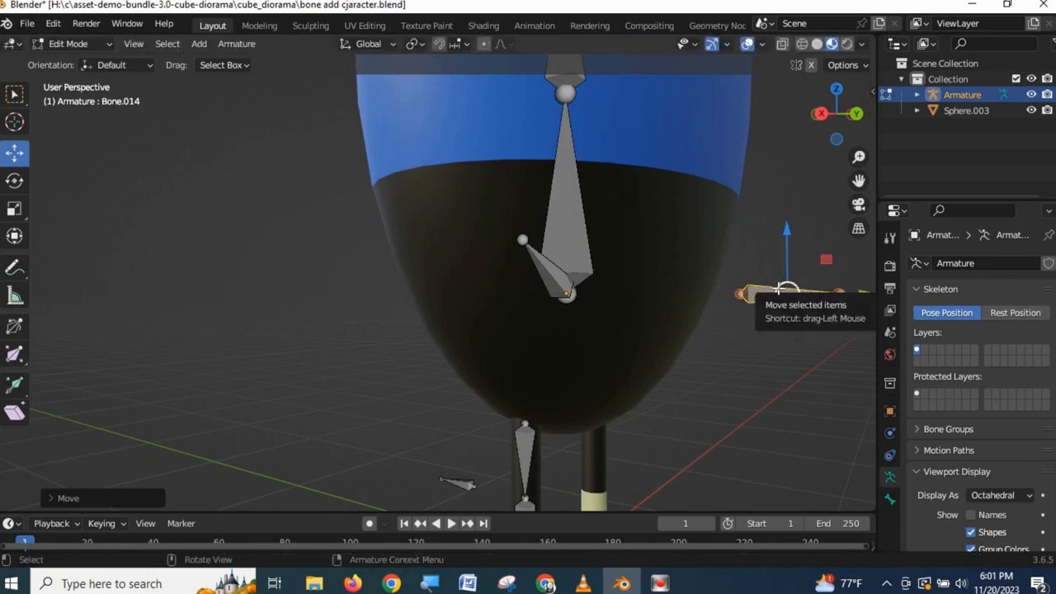
key("ctrl+z")
key("ctrl+z")
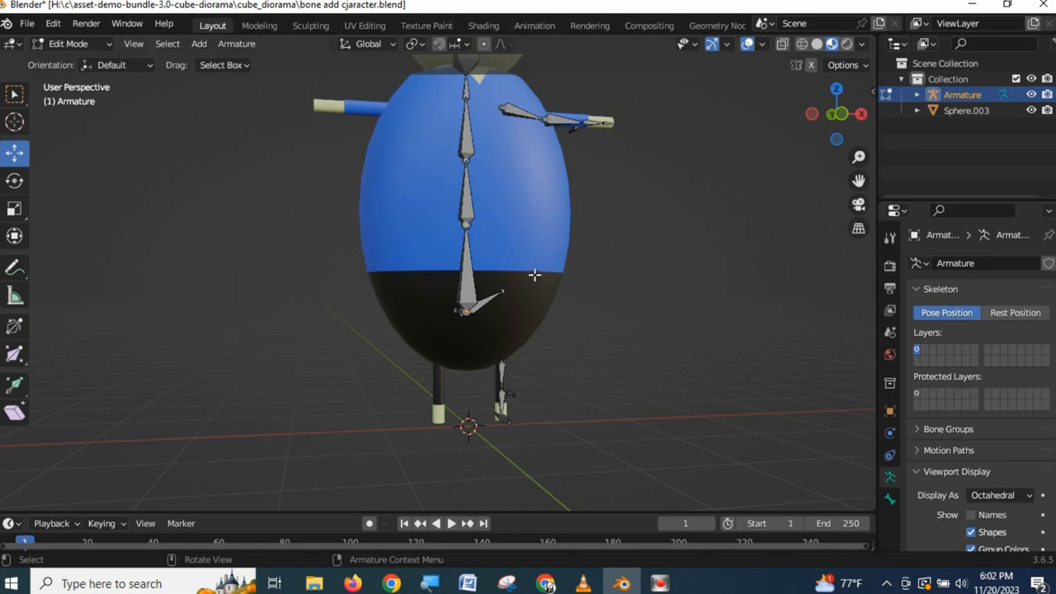
Add a separate bone at the 3D cursor between the feet and delete it again
middle_click_drag(535, 277, 541, 345, "shift")
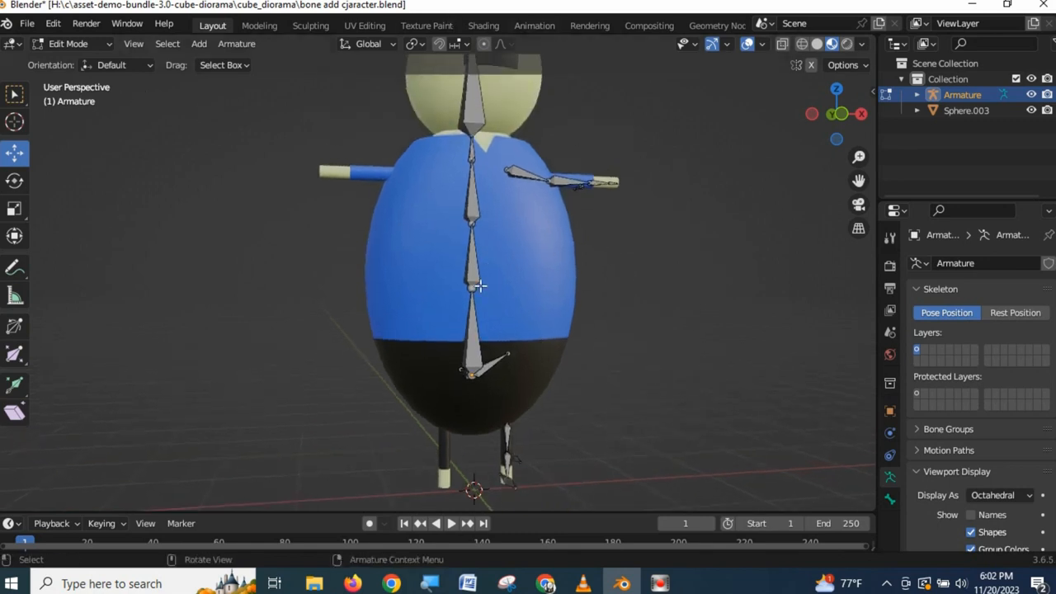
key("shift+a")
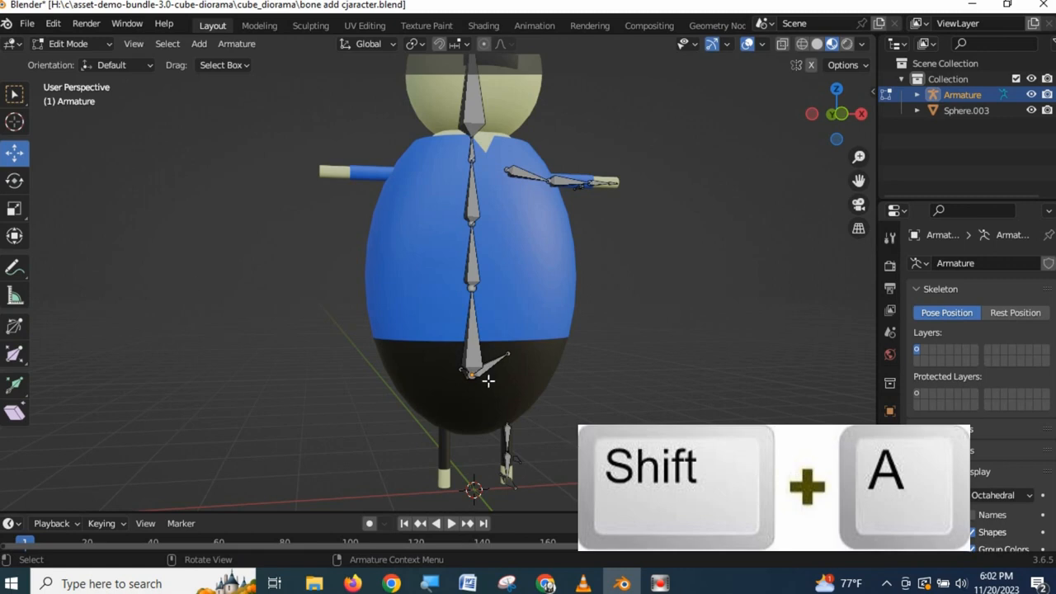
key("shift+a")
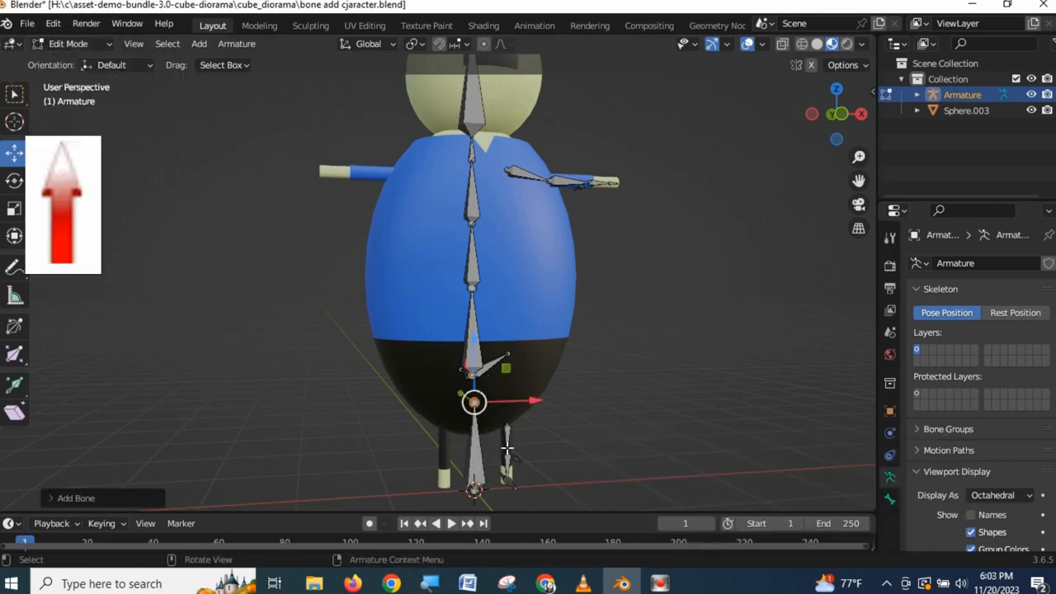
scroll(475, 431, "up", 5)
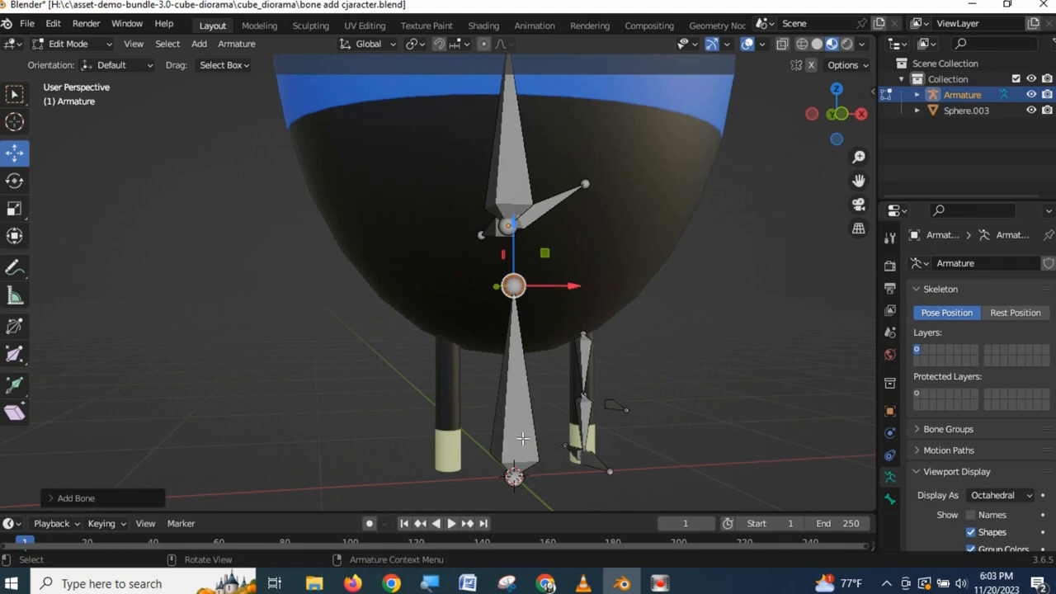
left_click(517, 433)
key("x")
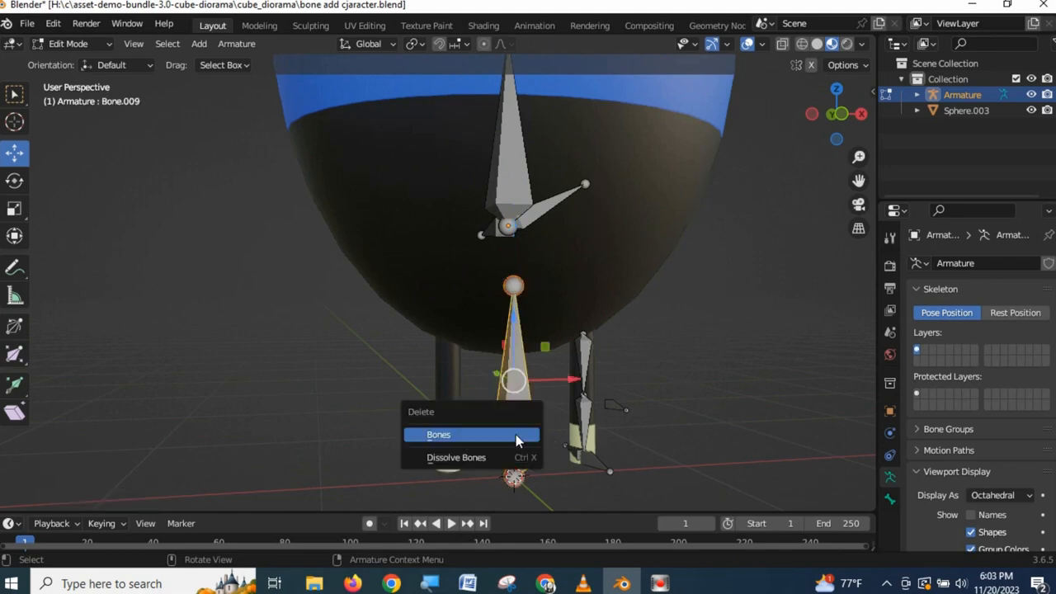
left_click(516, 435)
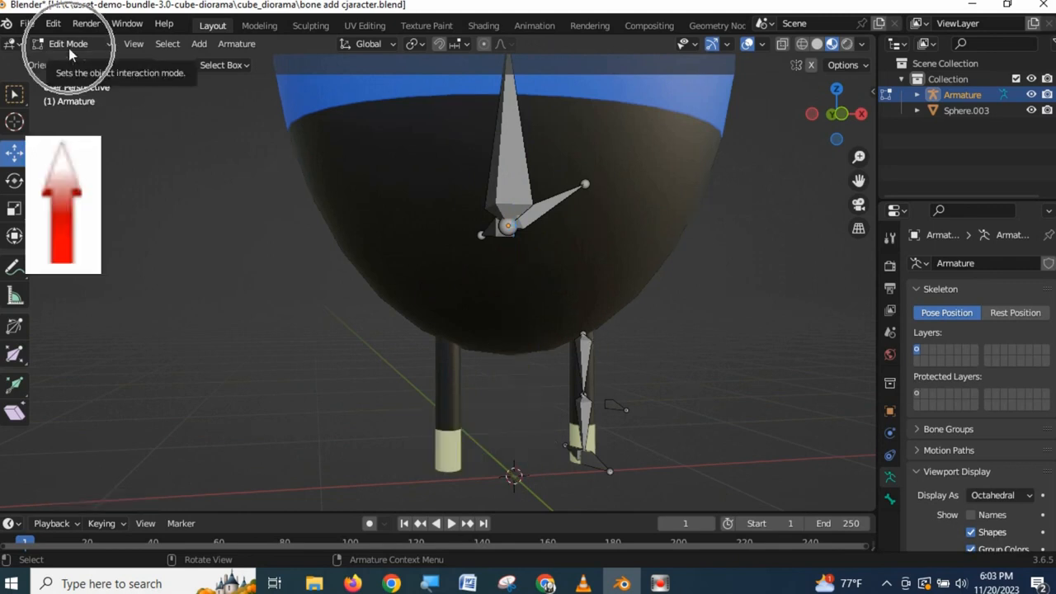
Add a new bone at the 3D cursor between the feet and rotate it 90 degrees about the global X axis
key("shift+a")
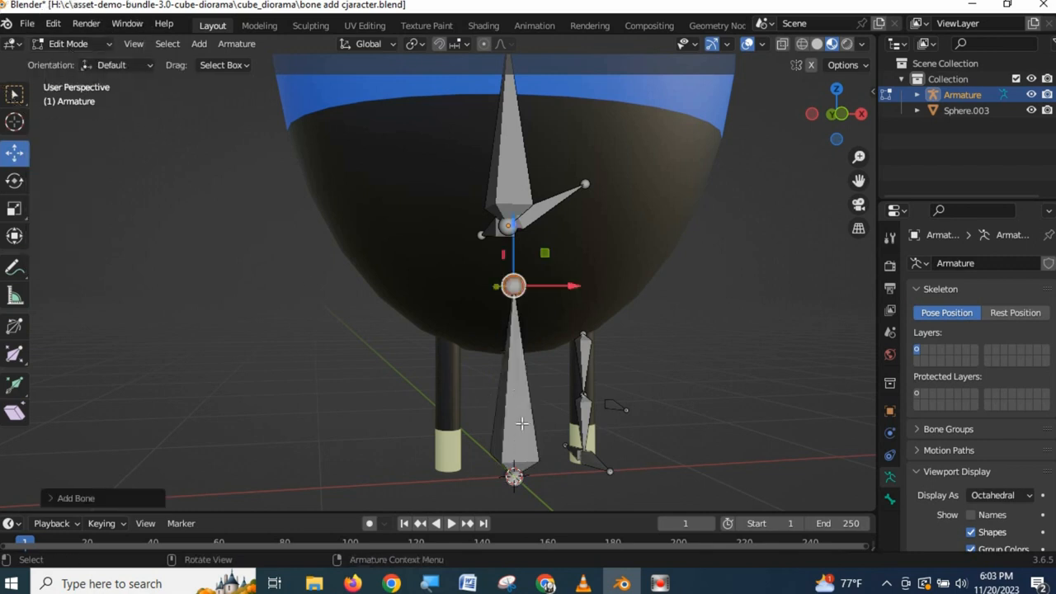
left_click(507, 397)
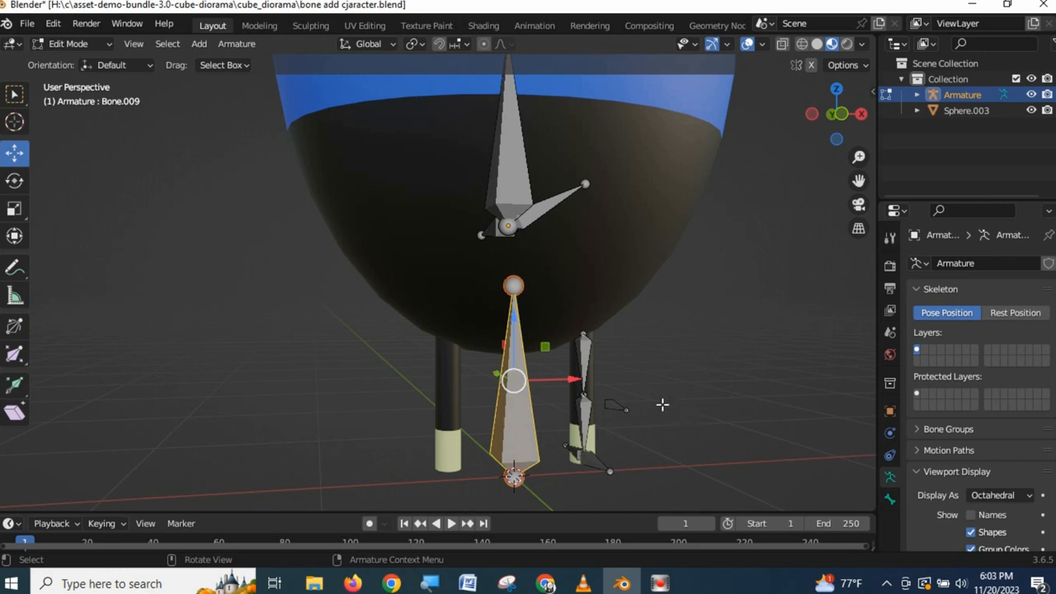
key("r")
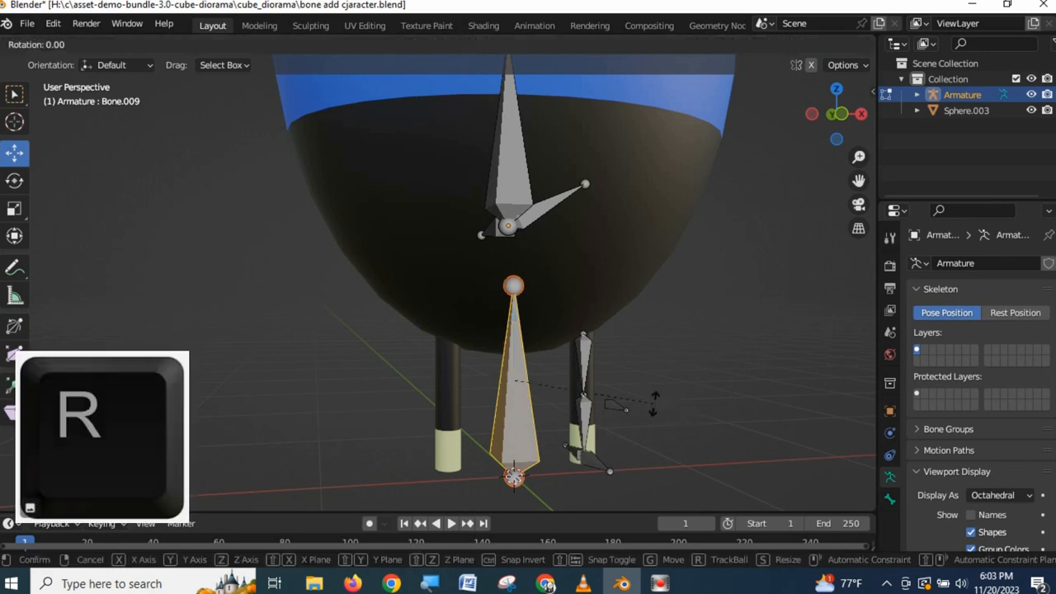
key("x")
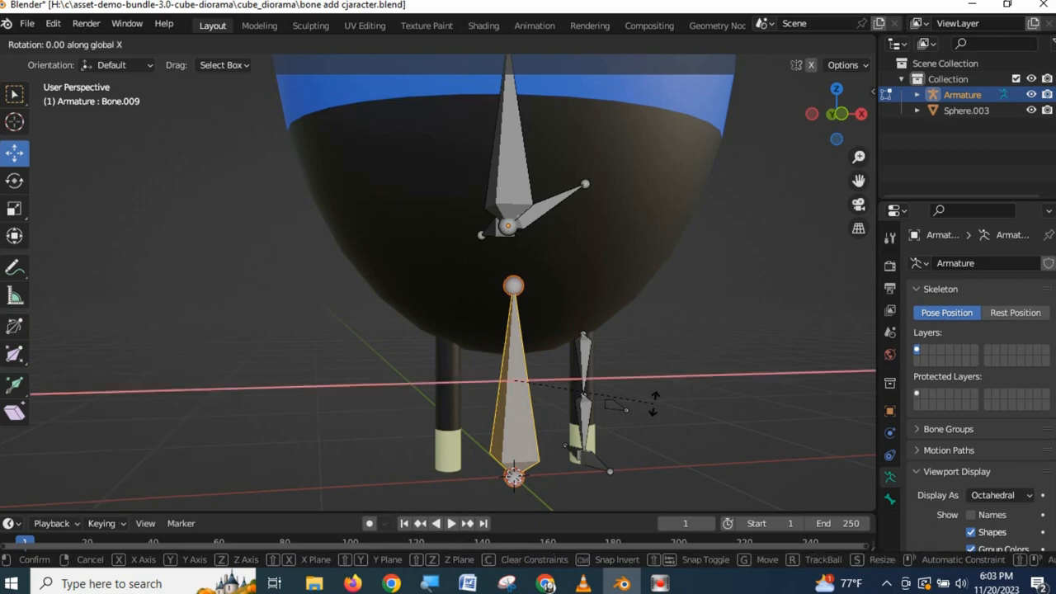
key("9")
key("0")
key("Return")
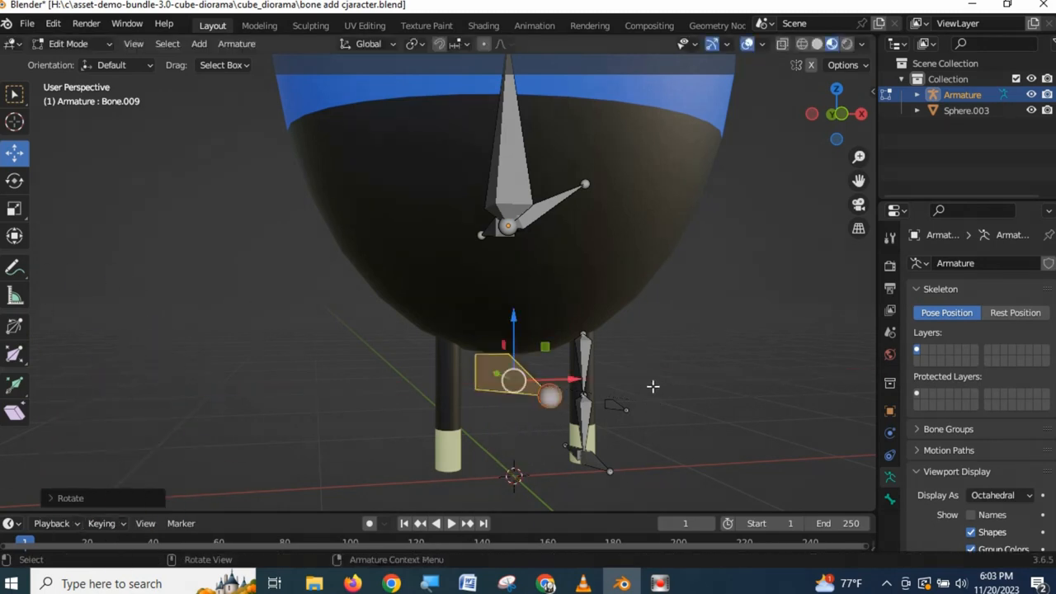
Switch the direction of the new horizontal bone so that its tail points toward the character's back
middle_click_drag(653, 386, 518, 403)
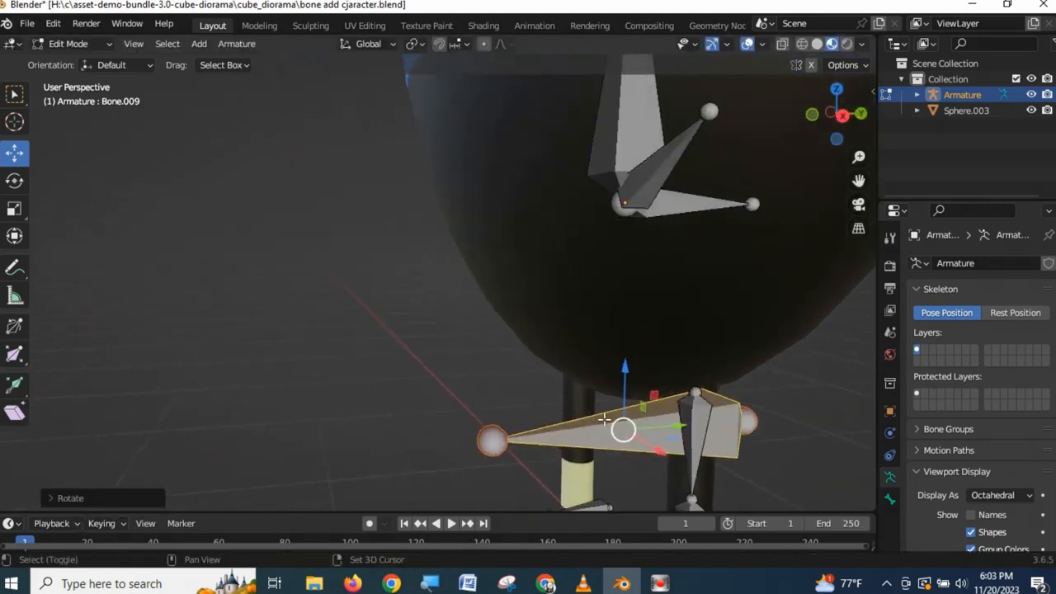
middle_click_drag(604, 421, 528, 299)
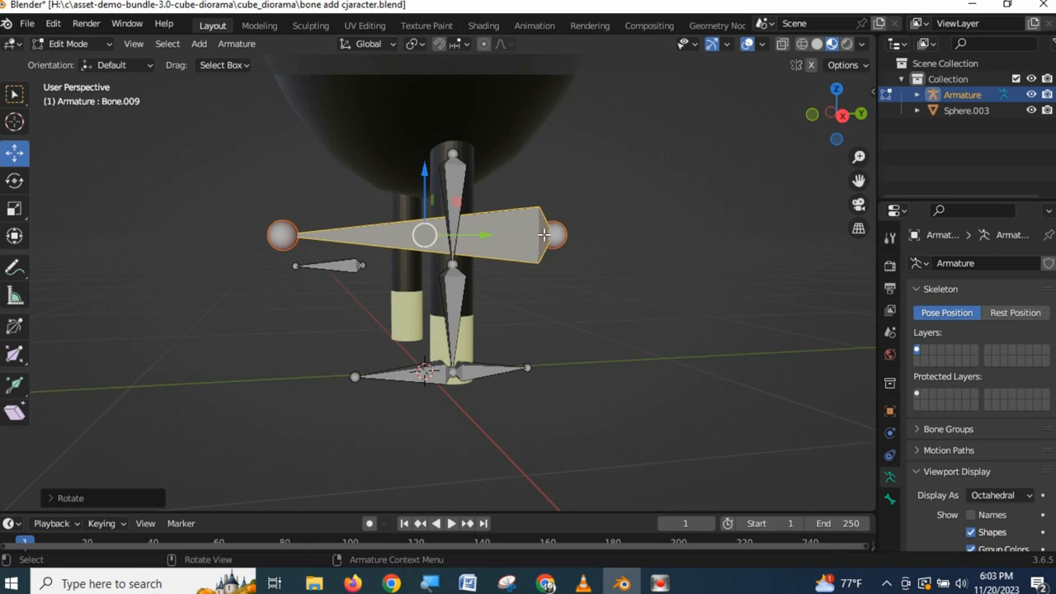
key("alt+f")
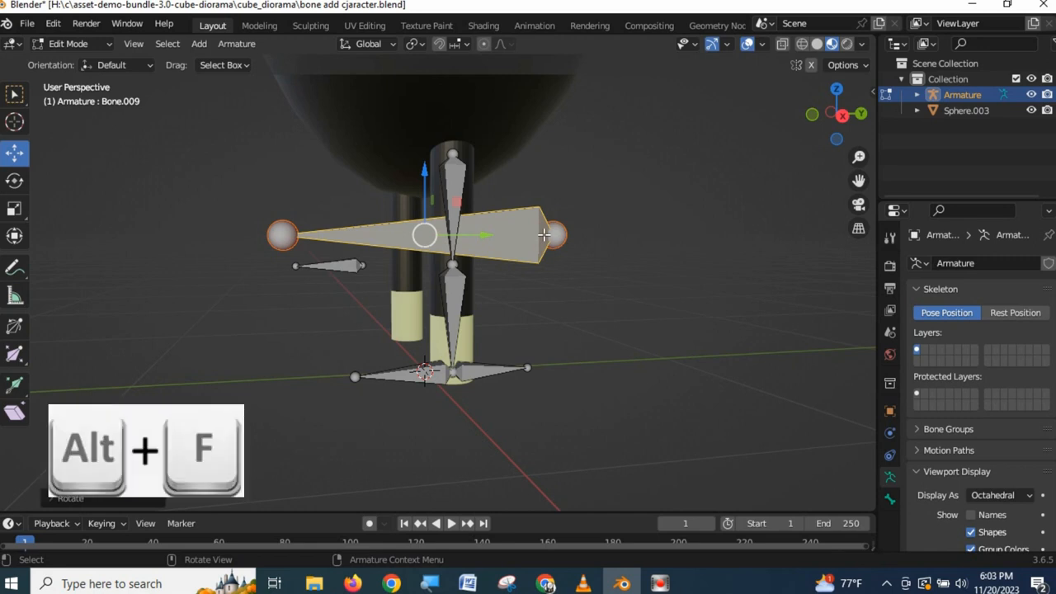
key("alt+f")
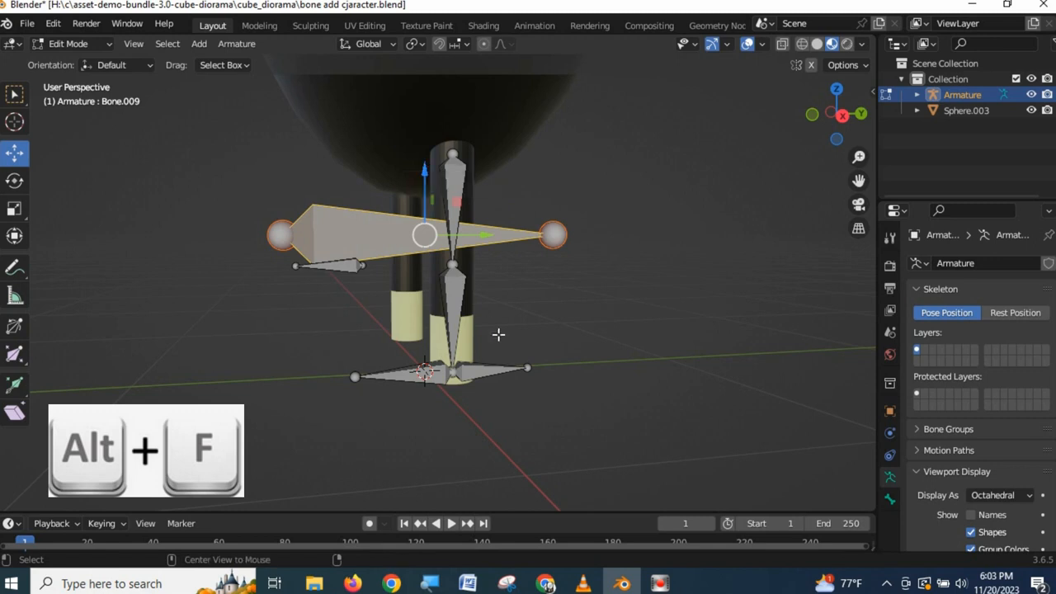
key("alt+f")
key("alt+f")
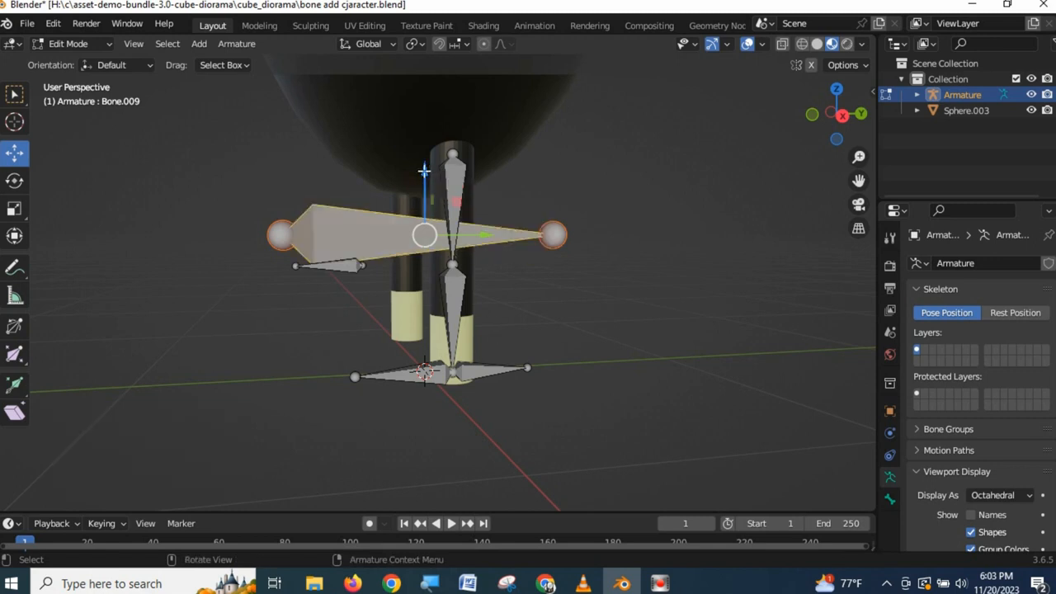
Lower the new horizontal bone along Z to foot height and move it back along Y until it lies behind the feet
left_click_drag(425, 170, 426, 280)
middle_click_drag(586, 387, 473, 407)
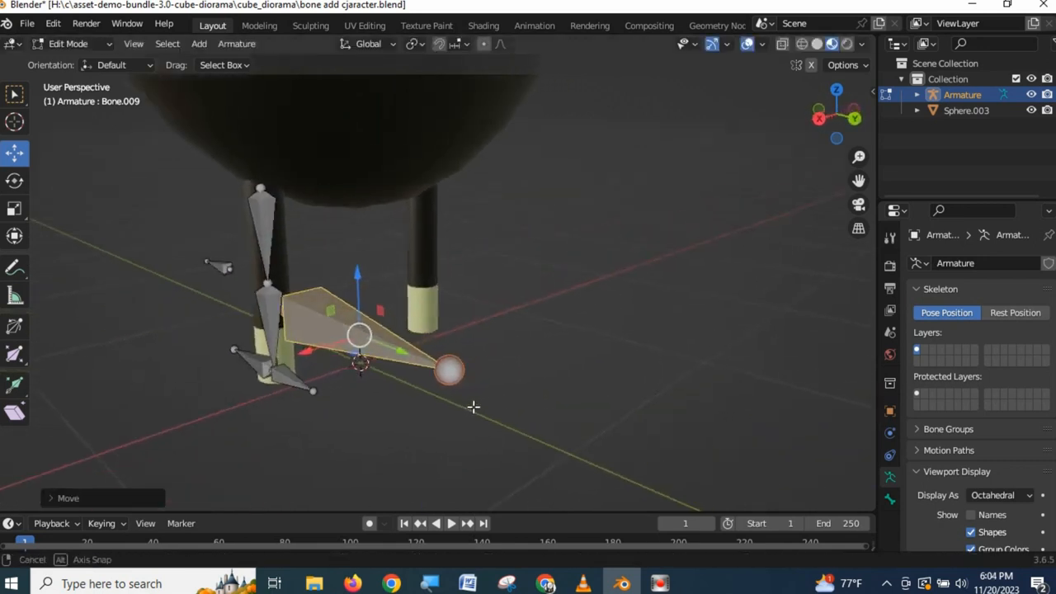
left_click_drag(472, 326, 689, 325)
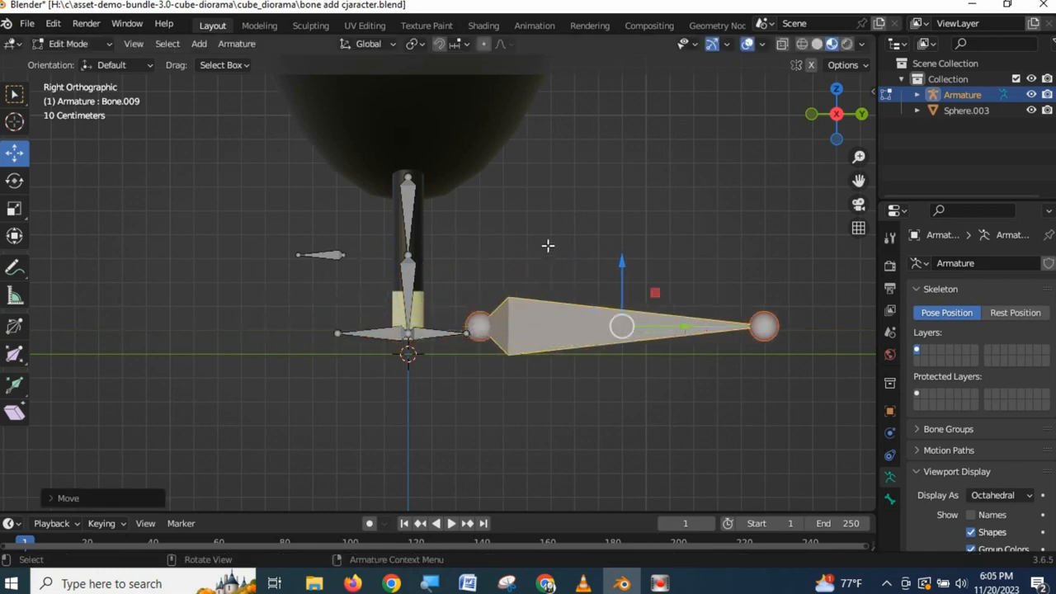
Examine the new ground-level bone's placement relative to the whole armature from the side and the front
middle_click_drag(548, 246, 596, 297, "shift")
middle_click_drag(583, 334, 594, 405, "shift")
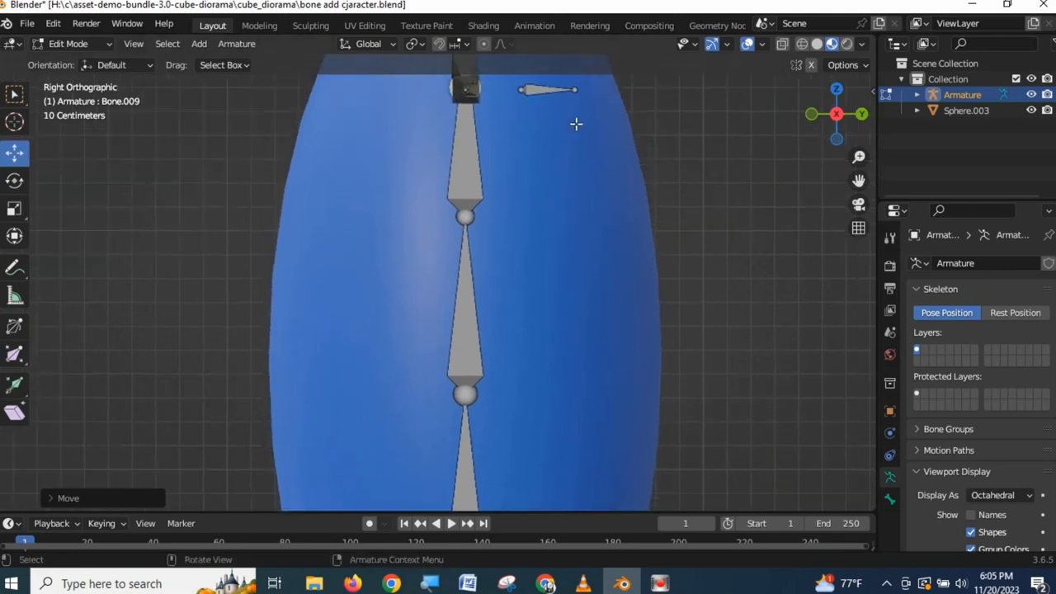
middle_click_drag(642, 223, 596, 476, "shift")
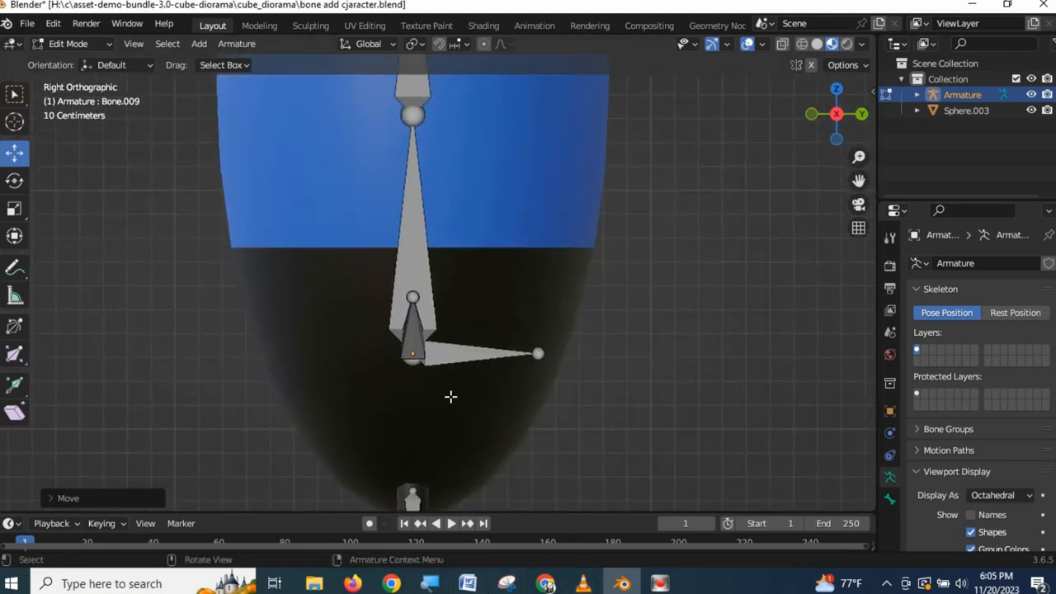
middle_click_drag(528, 377, 601, 278, "shift")
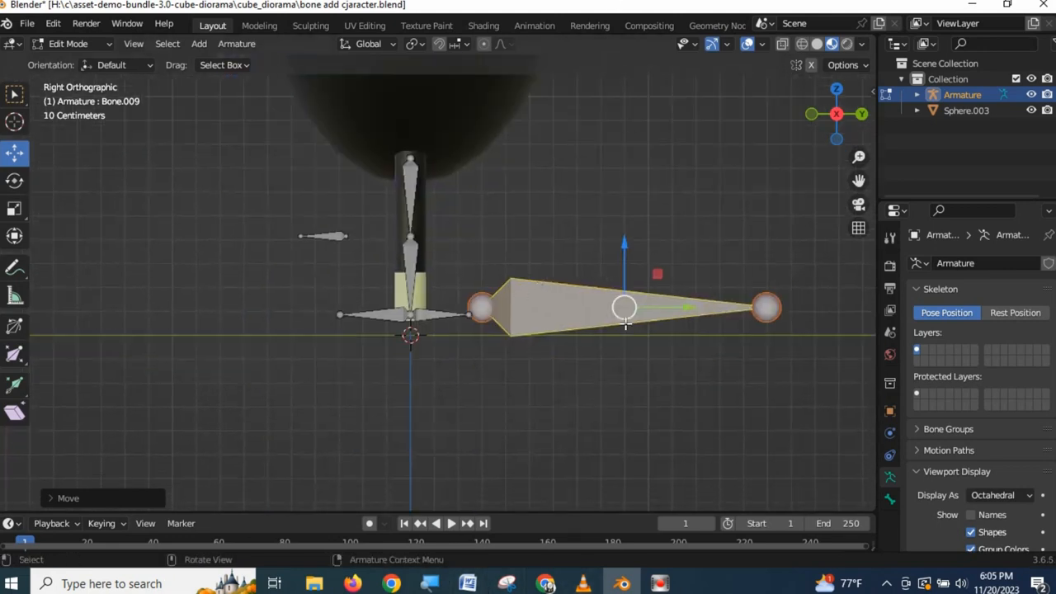
scroll(550, 309, "down", 8)
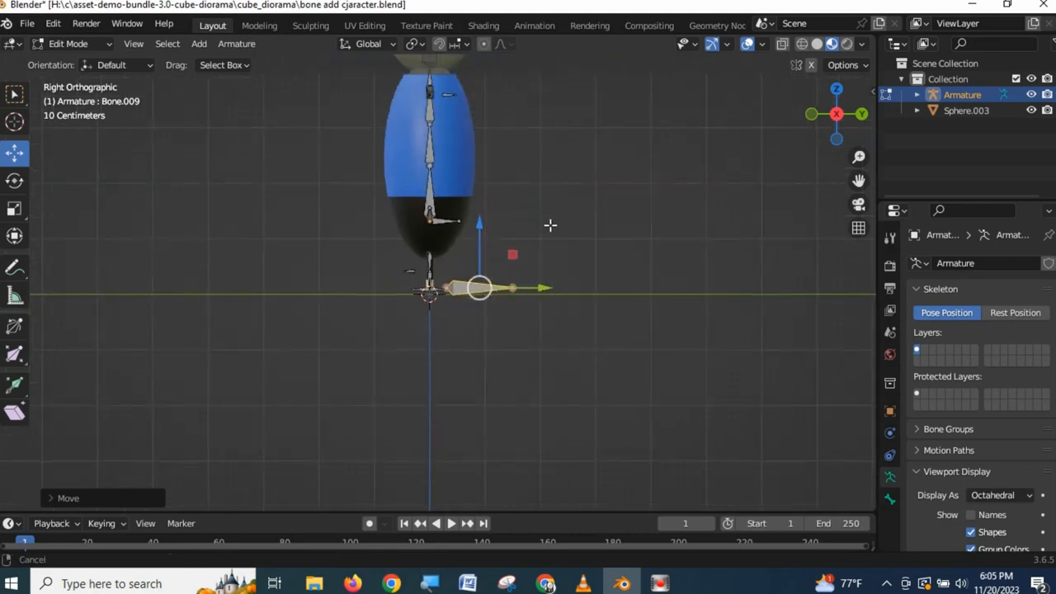
scroll(550, 224, "down", 3)
key("1")
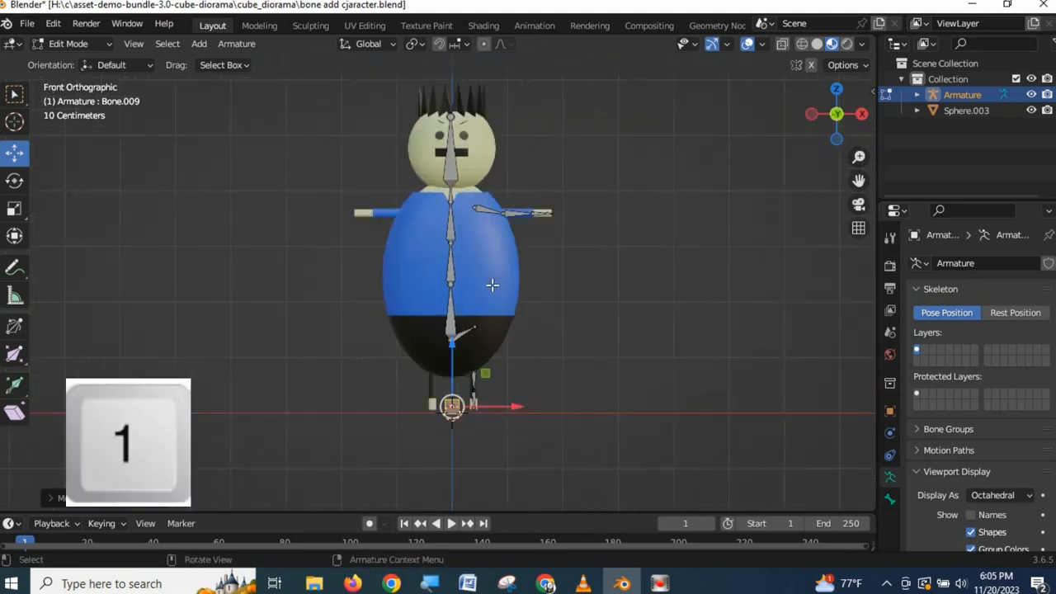
scroll(589, 345, "up", 1)
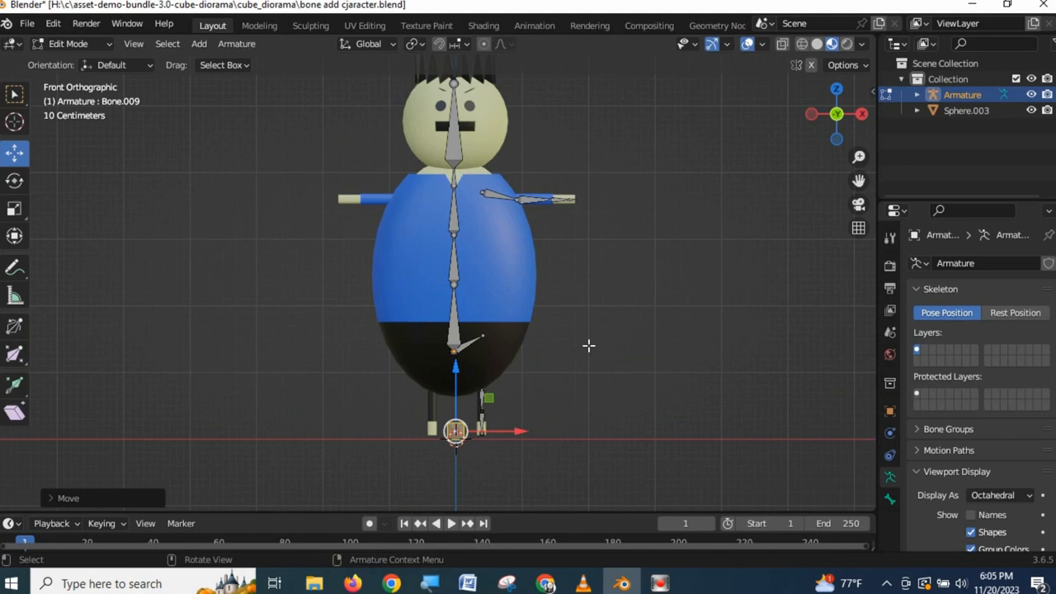
Switch the armature to Pose Mode and briefly test rotating the lowest spine bone
left_click(453, 334)
left_click(70, 44)
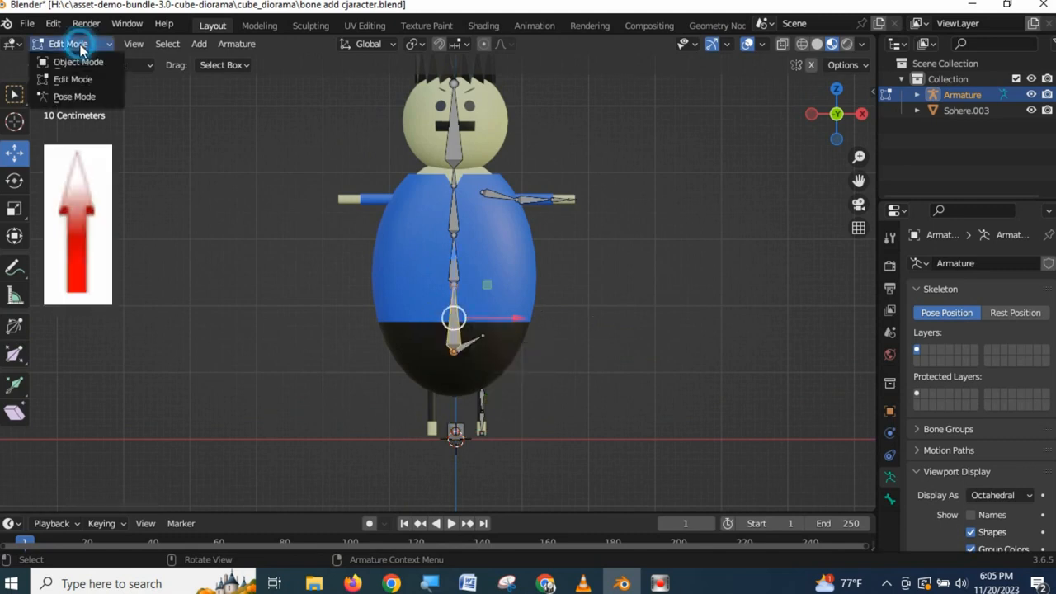
left_click(75, 98)
key("r")
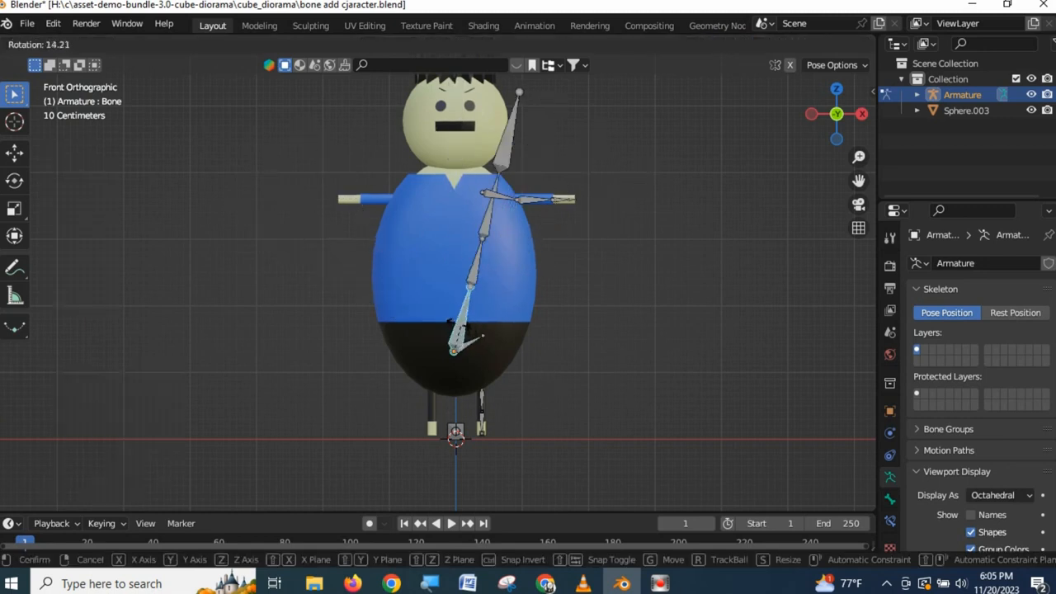
right_click(458, 393)
Test how the leg chain follows a rotation of the upper leg bone, leaving the pose unchanged
scroll(512, 402, "up", 5)
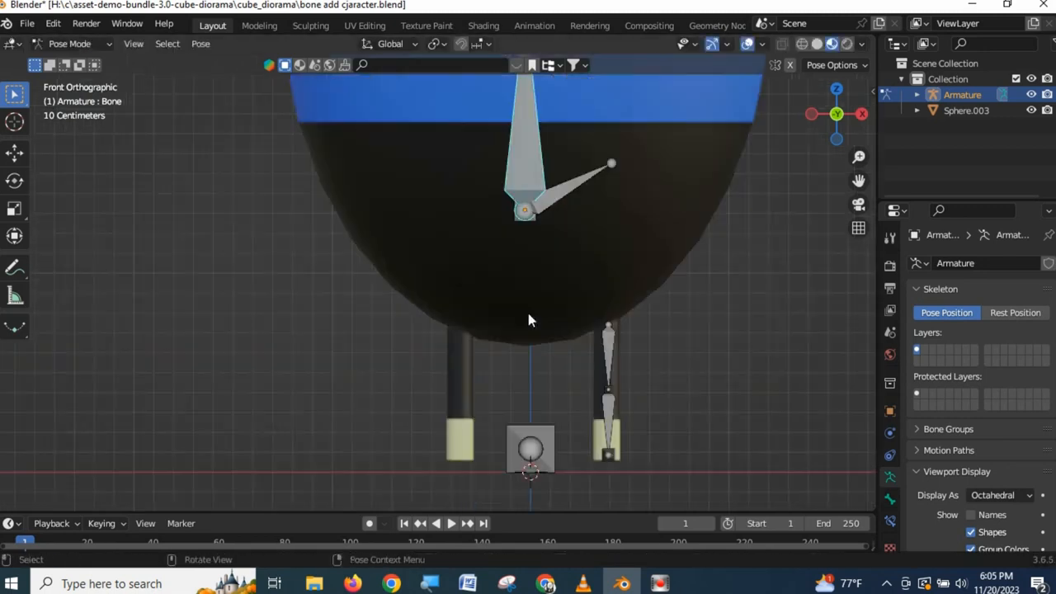
left_click(609, 353)
key("r")
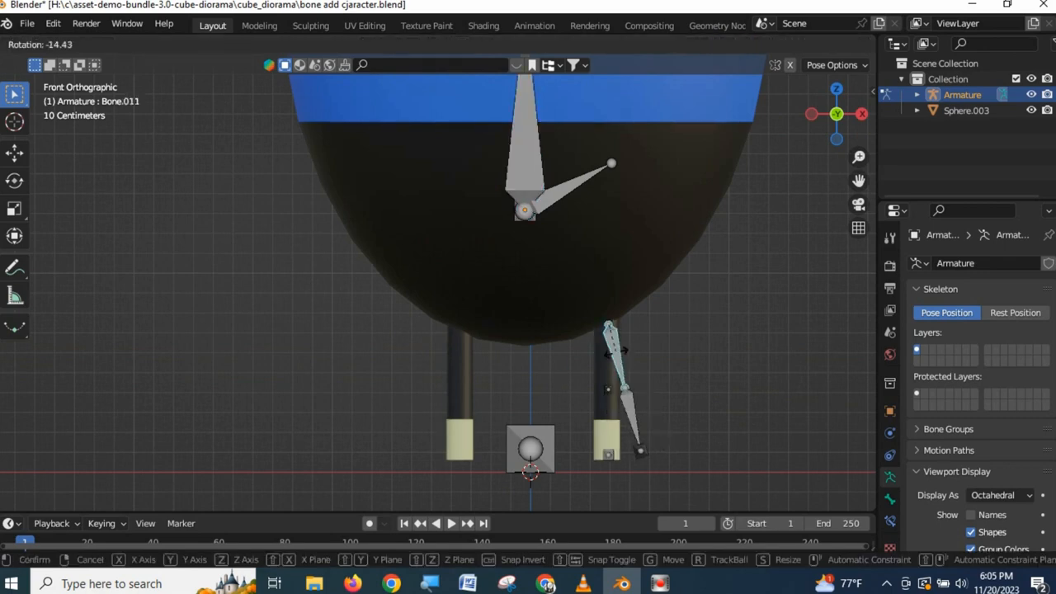
right_click(650, 353)
Test how the arm chain follows a rotation of the bone nearest the shoulder, leaving the pose unchanged
scroll(656, 330, "down", 7)
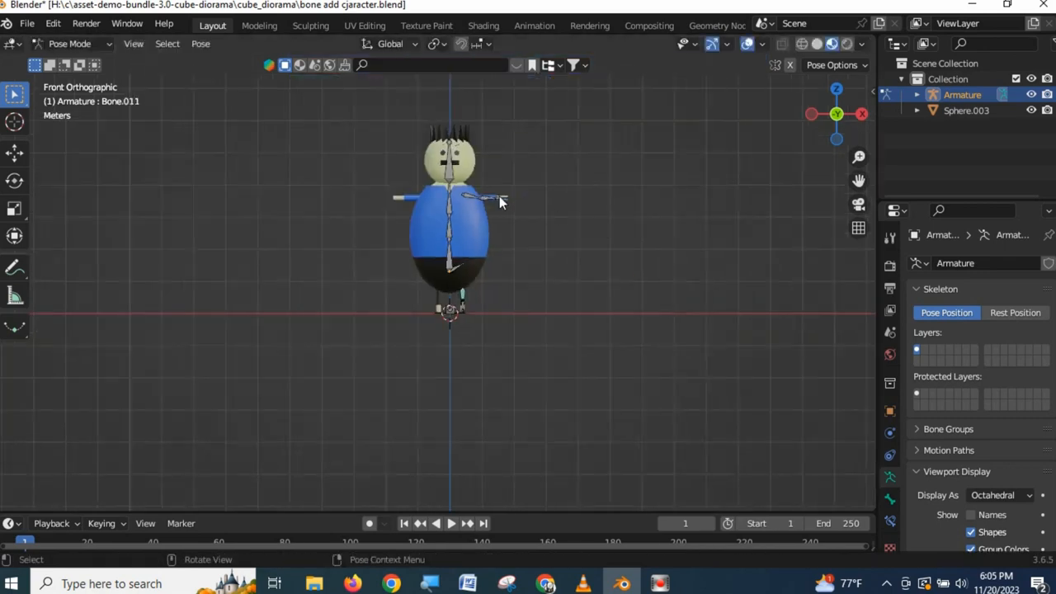
scroll(526, 199, "up", 5)
scroll(487, 407, "down", 2)
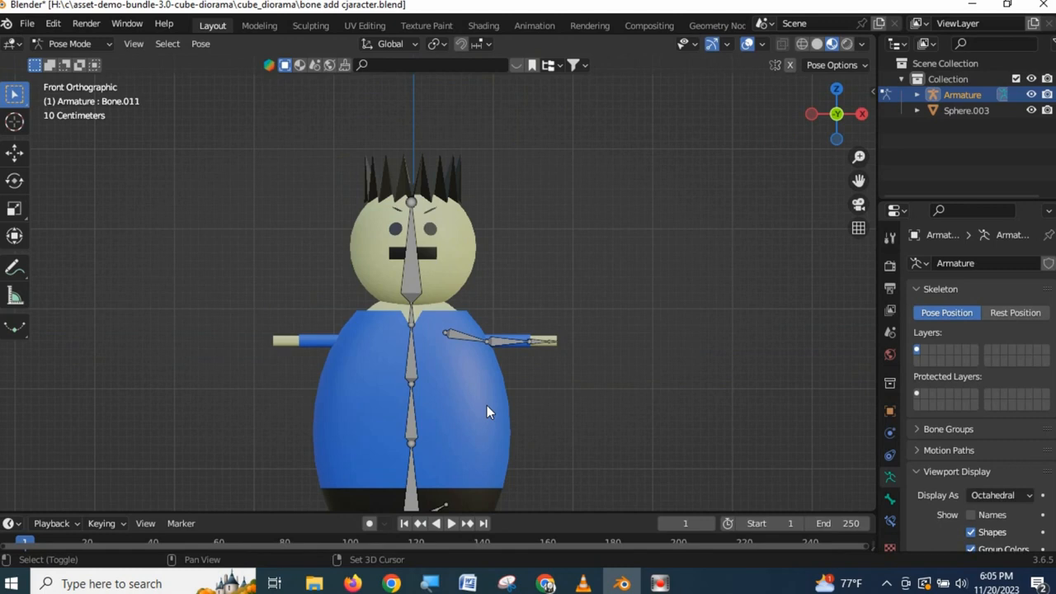
left_click(461, 337)
key("r")
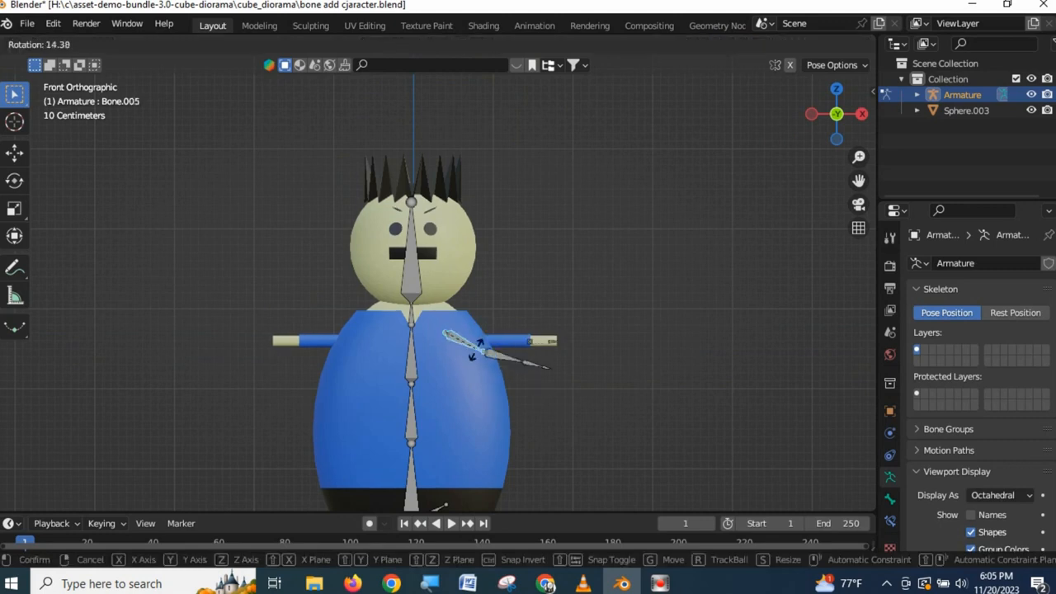
right_click(474, 350)
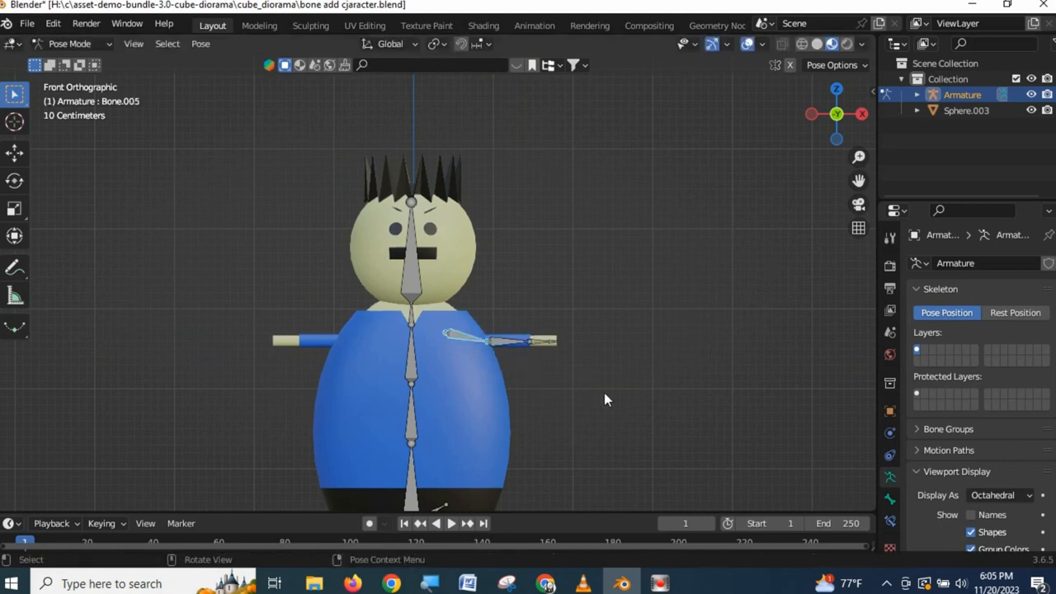
Select the hand pole bone and examine its placement behind the arm chain from the side
scroll(605, 394, "down", 2)
middle_click_drag(528, 386, 486, 360)
scroll(476, 345, "up", 4)
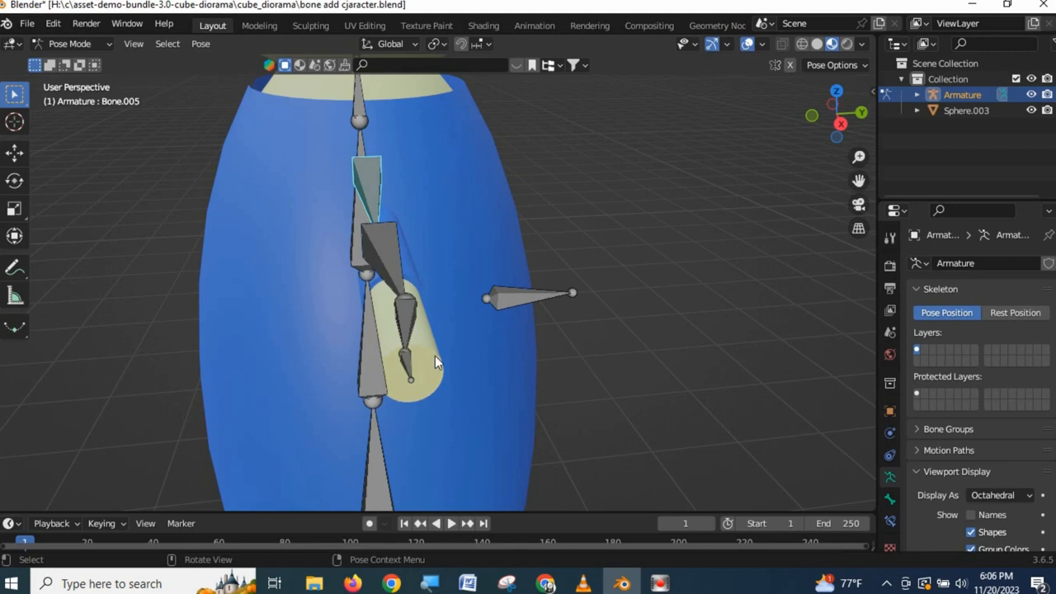
left_click(517, 299)
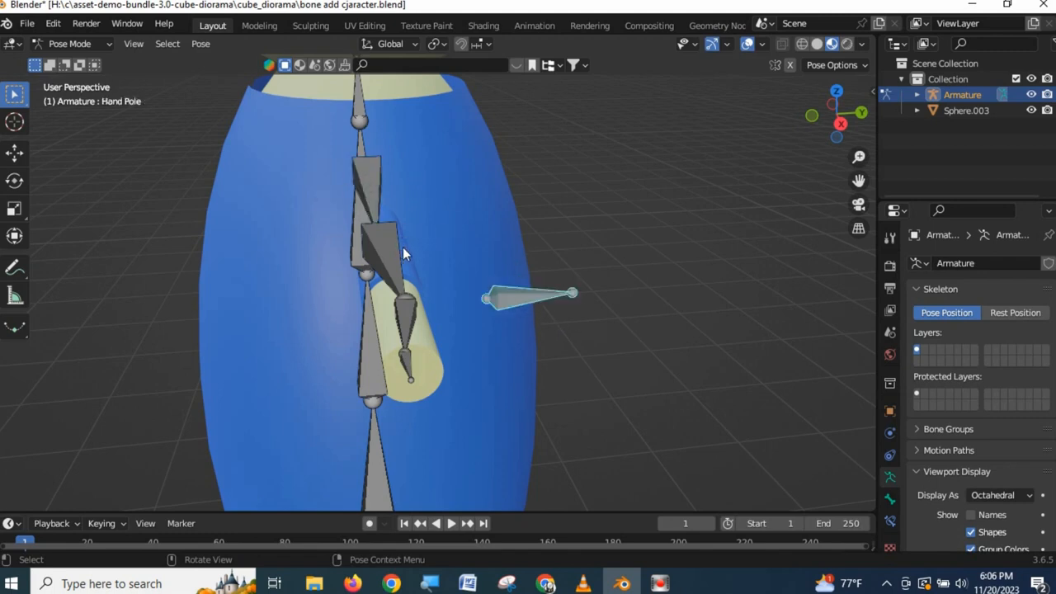
middle_click_drag(423, 254, 468, 270)
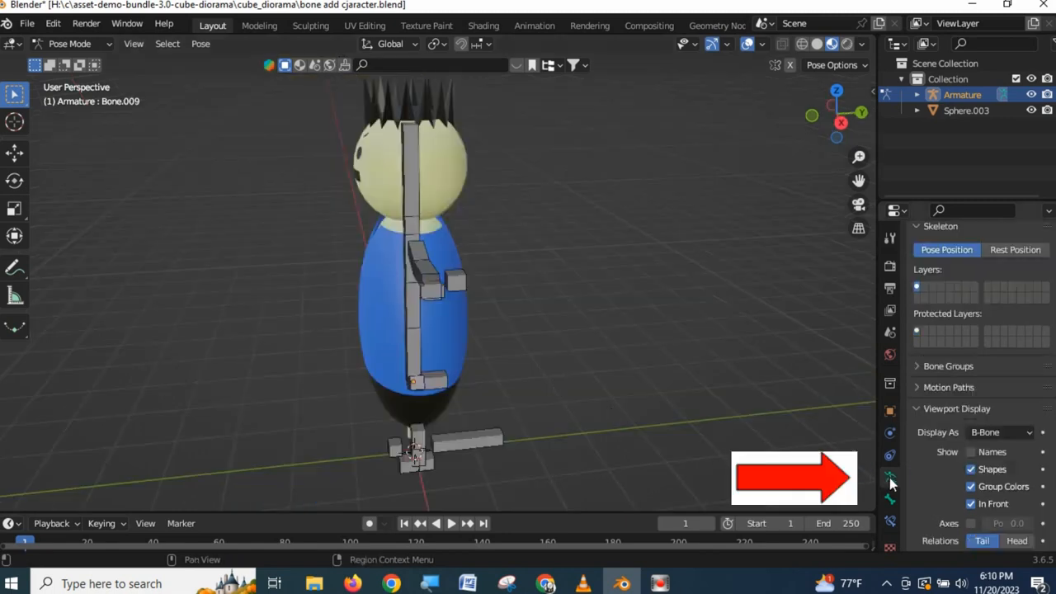
Set the armature's viewport display to Octahedral bones
scroll(995, 500, "down", 2)
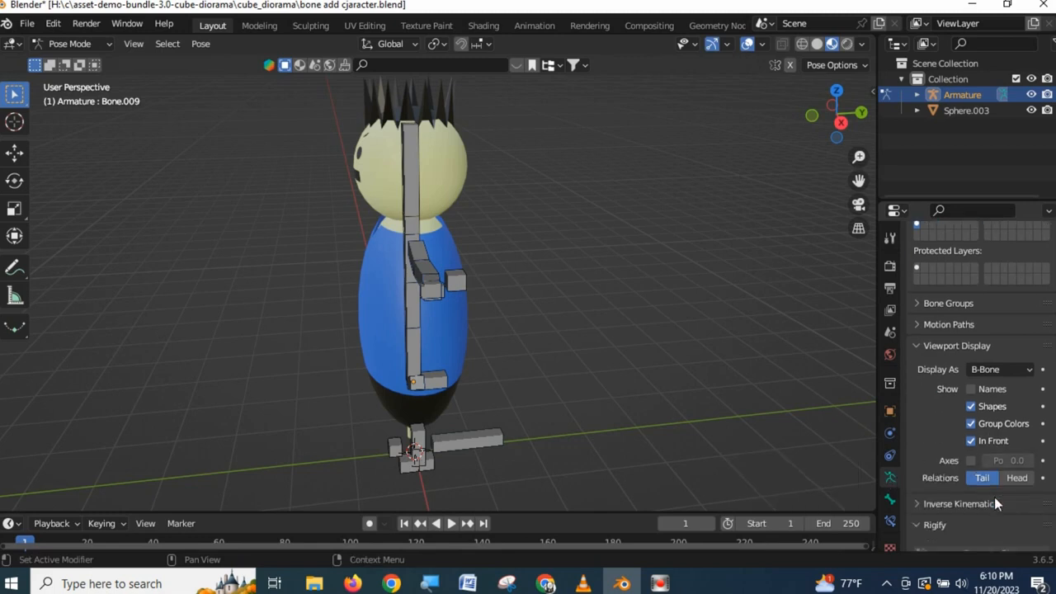
left_click(1000, 369)
left_click(980, 389)
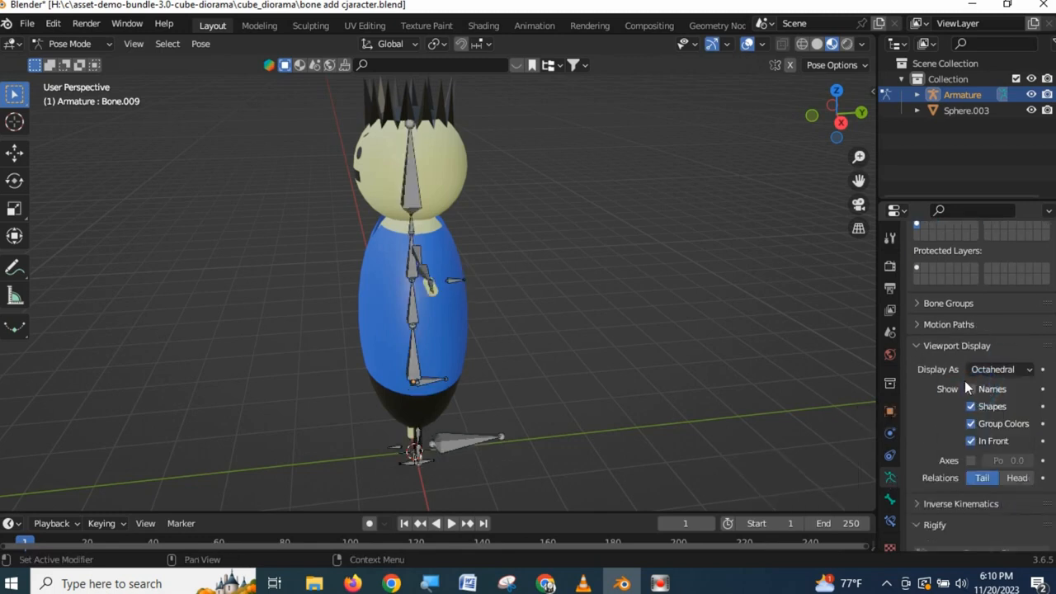
Select the hand pole, hip, leg pole, whole-character and right leg control bones, and turn off Deform for all of them at once
scroll(445, 301, "up", 6)
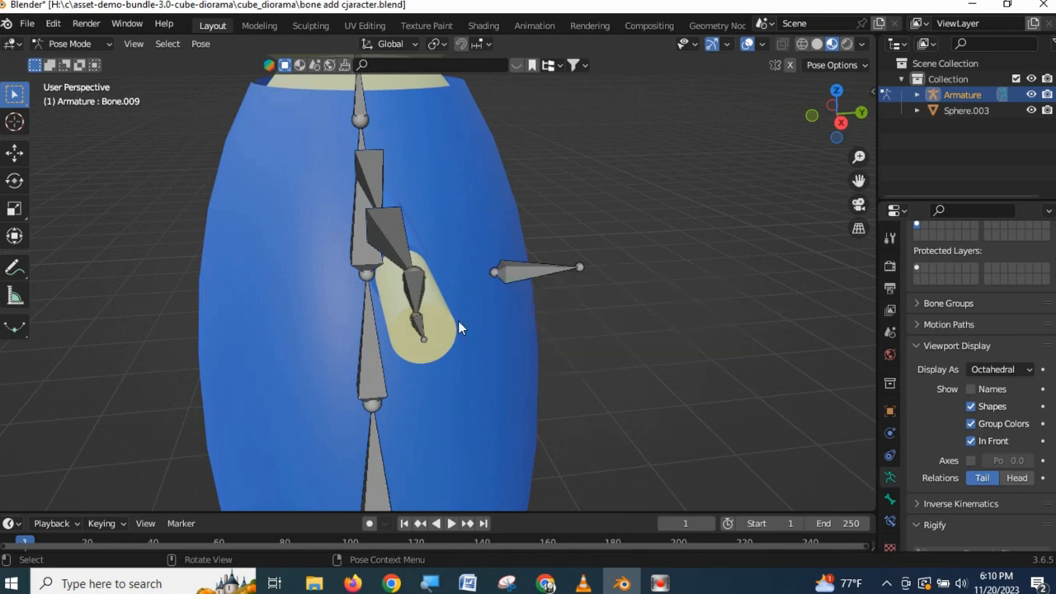
left_click(521, 269)
middle_click_drag(521, 405, 558, 307, "shift")
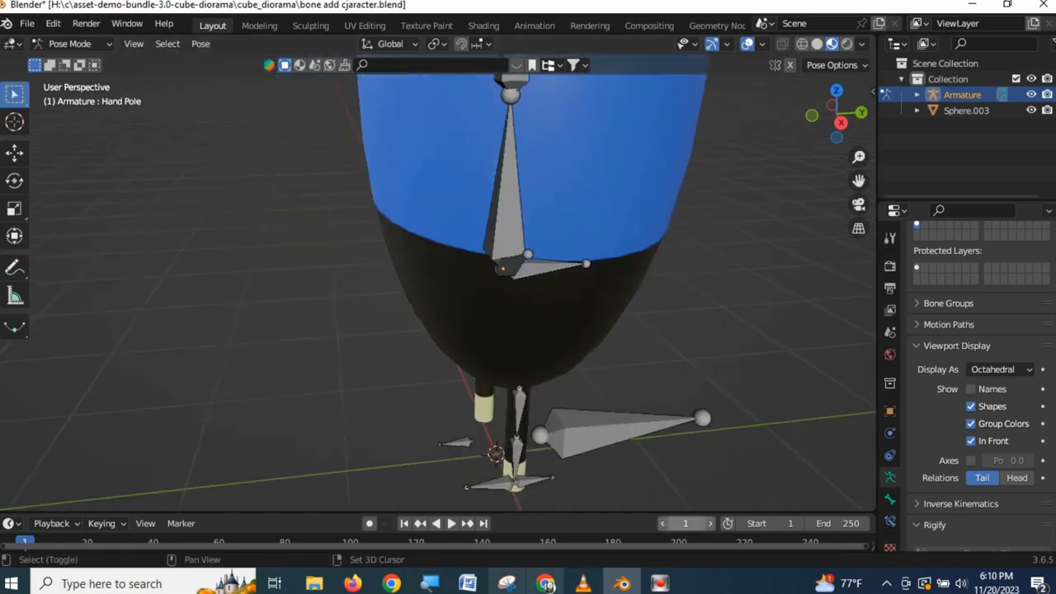
left_click(538, 264)
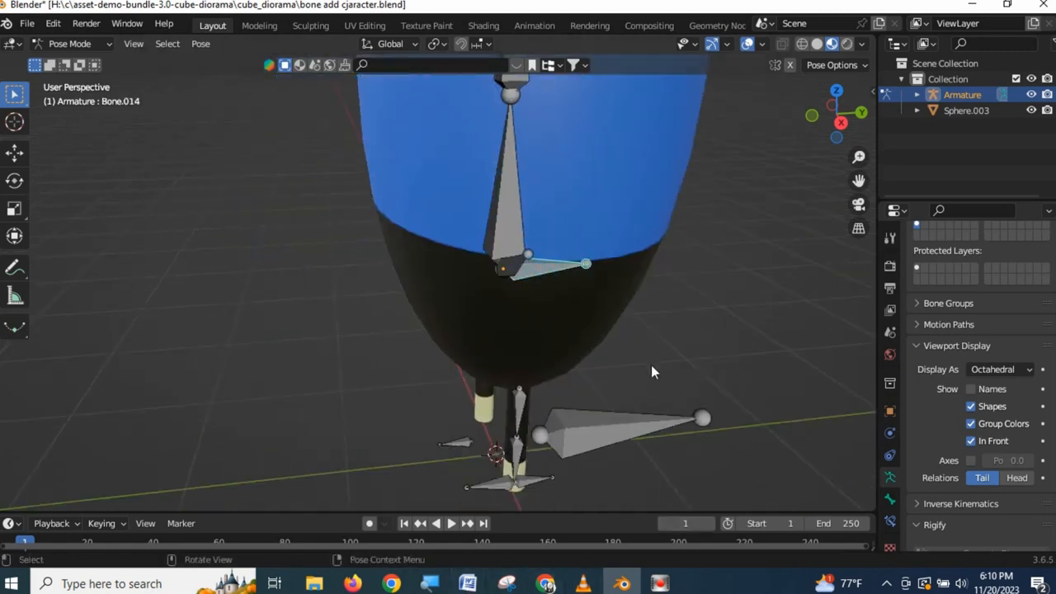
left_click(460, 442, "shift")
left_click(586, 435, "shift")
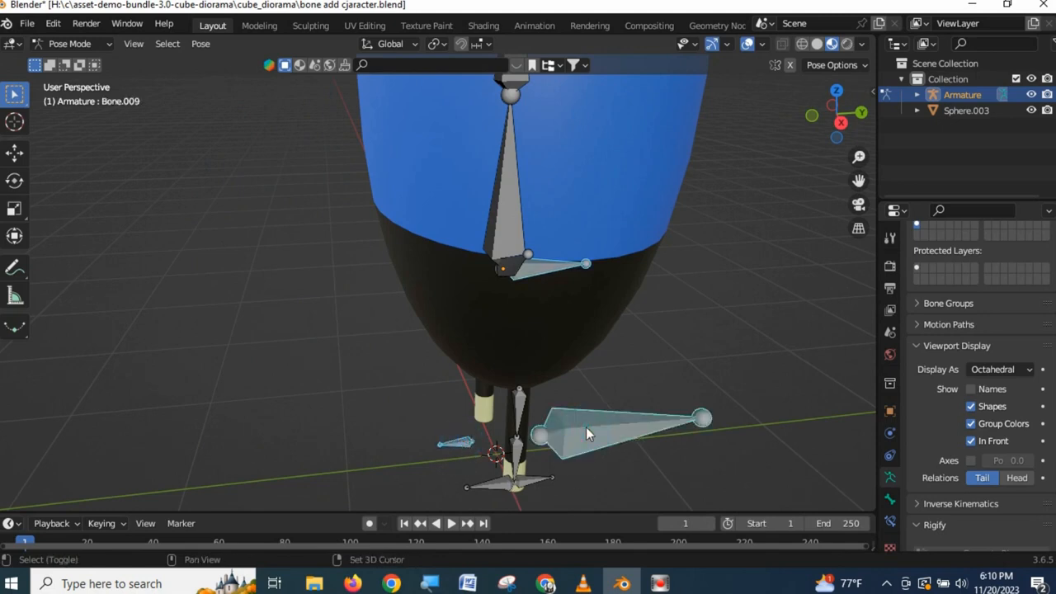
left_click(529, 486, "shift")
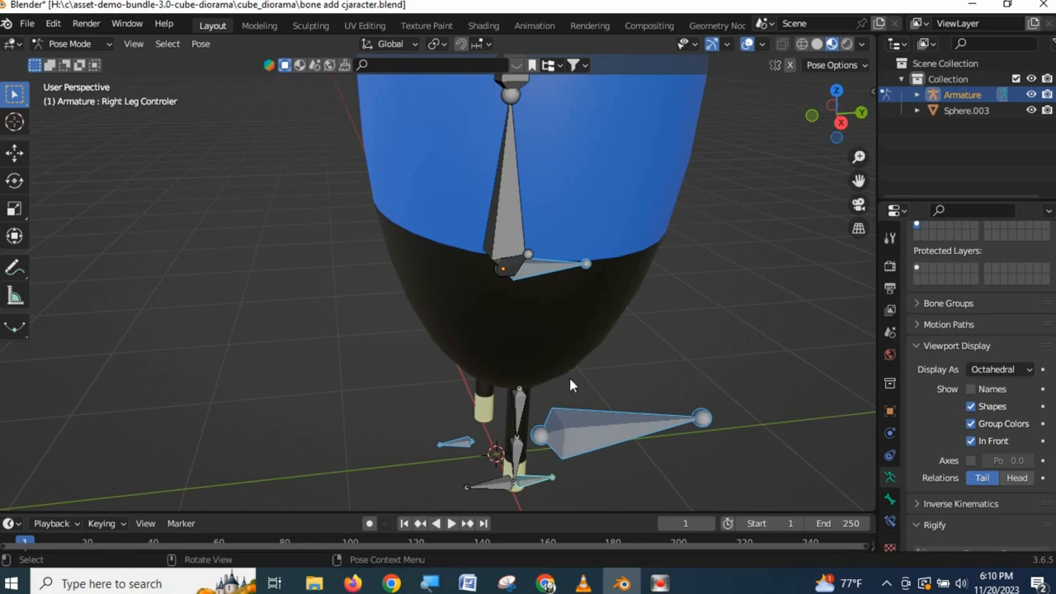
left_click(890, 499)
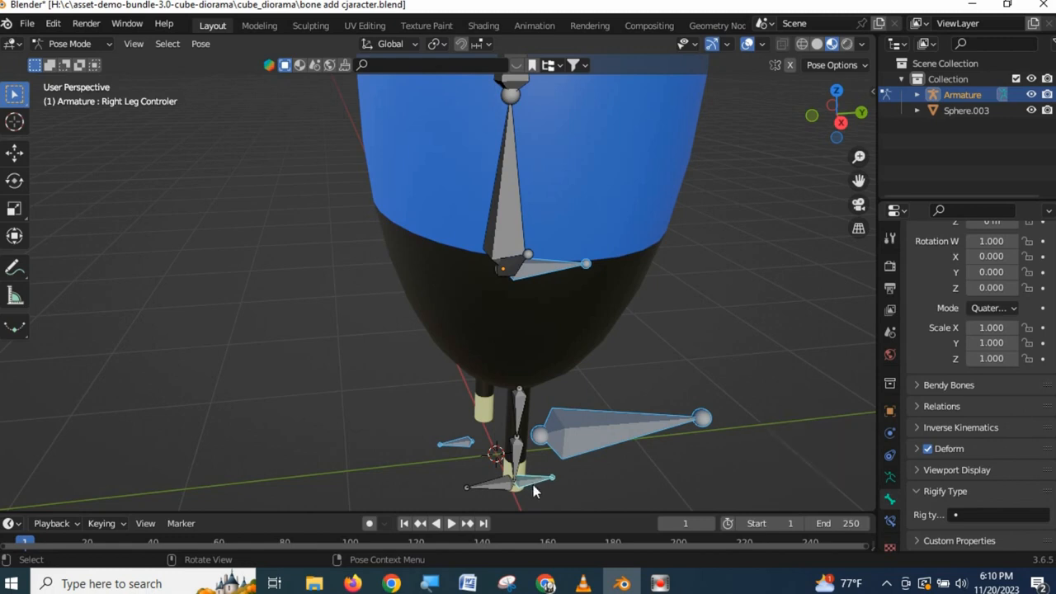
left_click(929, 449, "alt")
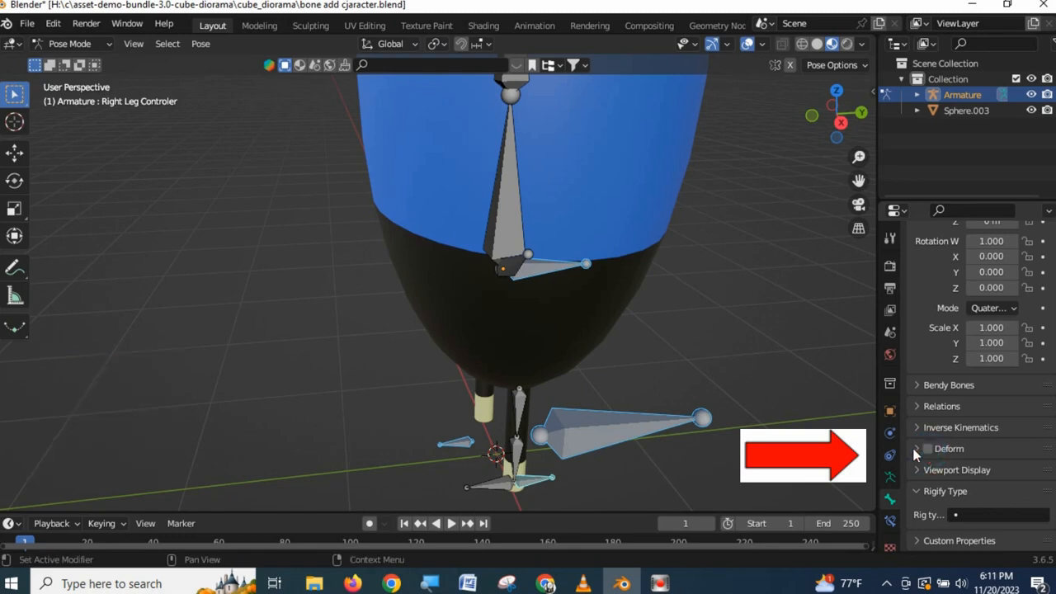
Check the Deform setting individually on the lowest spine bone, the ground-level whole-character bone and the right leg control bone
left_click(517, 231)
left_click(619, 428)
left_click(537, 477)
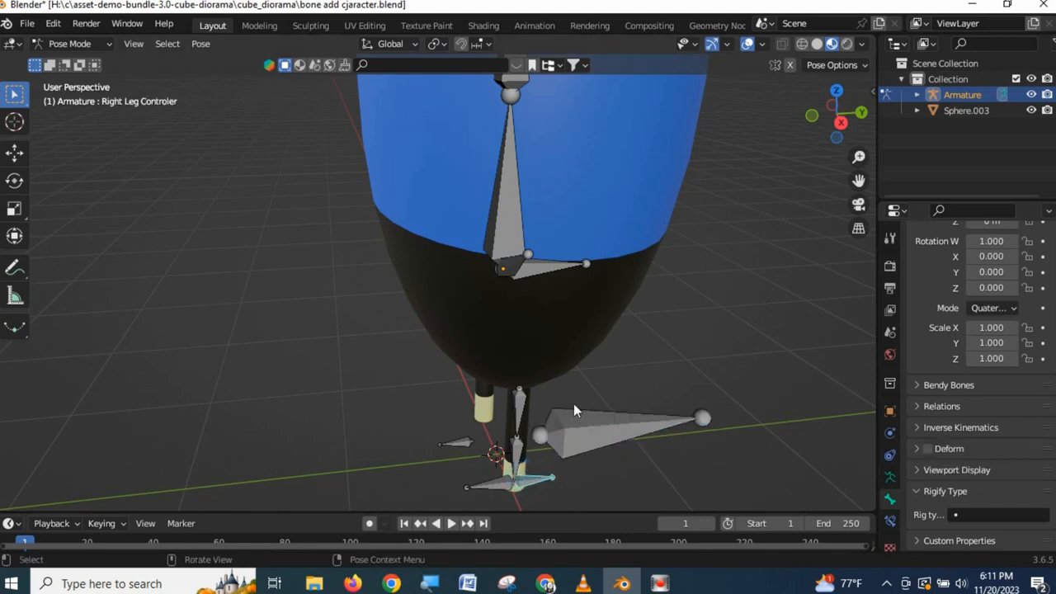
left_click(508, 218)
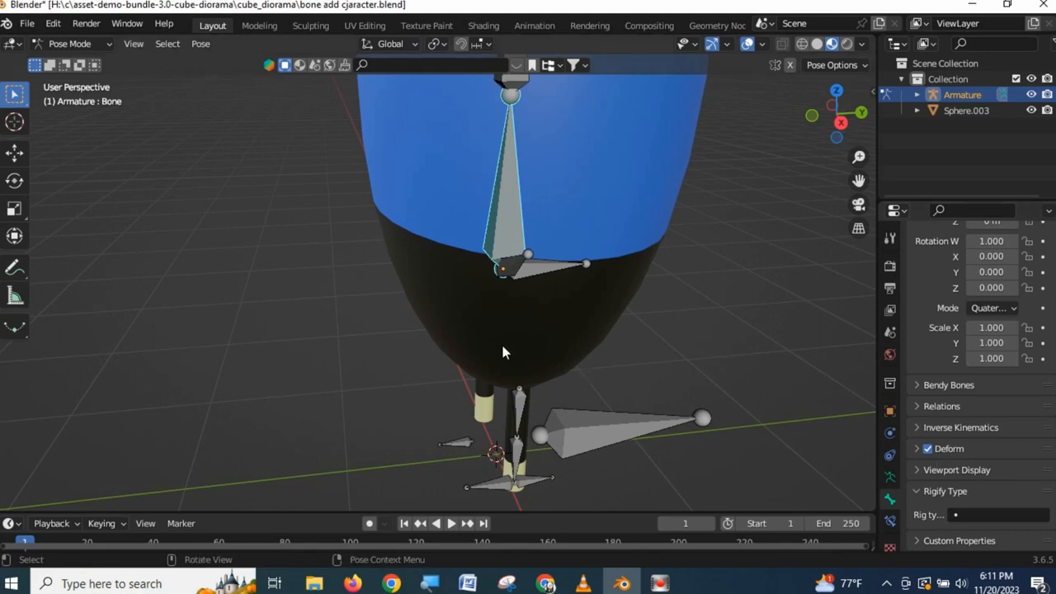
Examine the whole armature on the character from an angled view and from the front
middle_click_drag(474, 356, 538, 327)
scroll(536, 324, "down", 3)
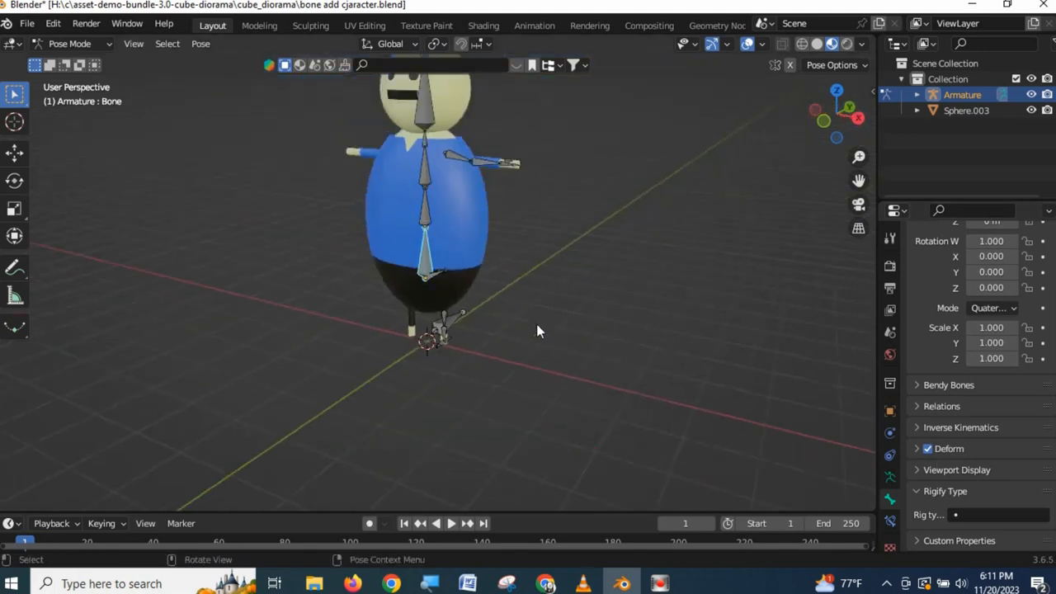
middle_click_drag(494, 360, 546, 412, "shift")
scroll(550, 391, "up", 2)
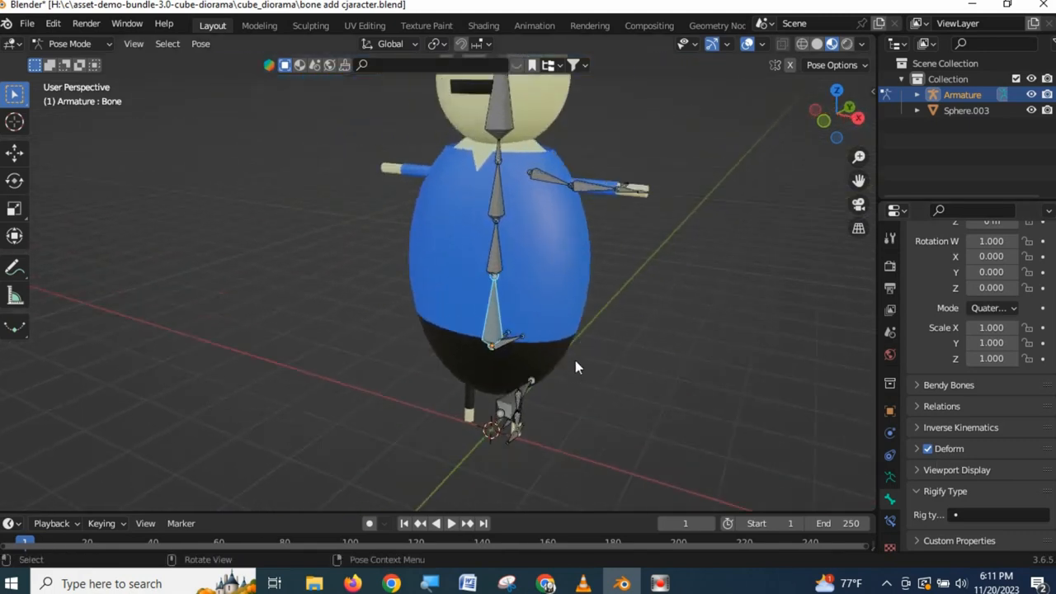
key("KP_1")
mouse_move(575, 361)
middle_mouse_down()
mouse_move(537, 359)
mouse_move(590, 361)
middle_mouse_up()
scroll(590, 361, "up", 2)
scroll(590, 361, "down", 1)
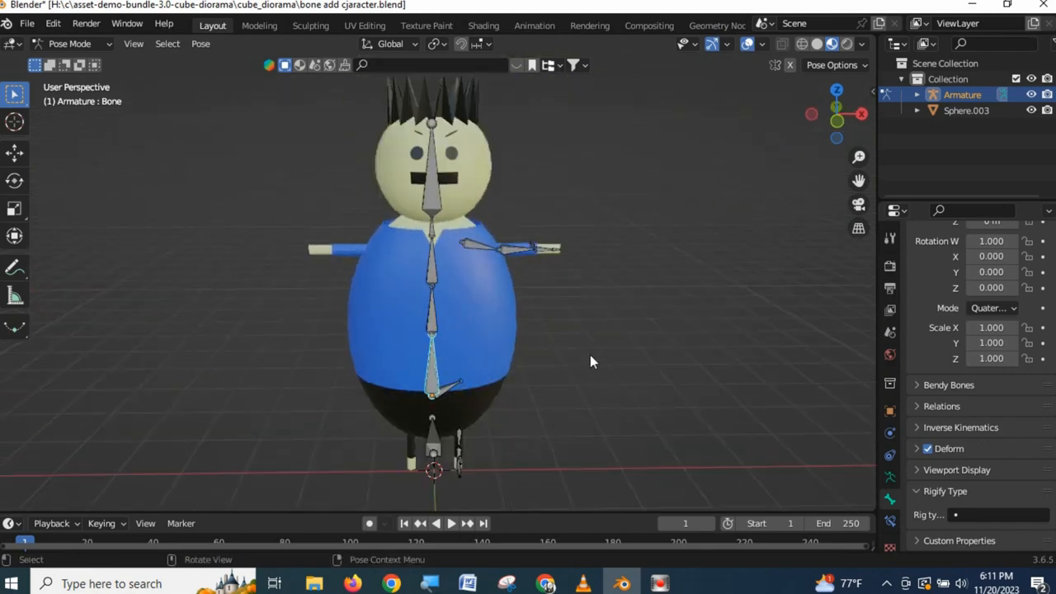